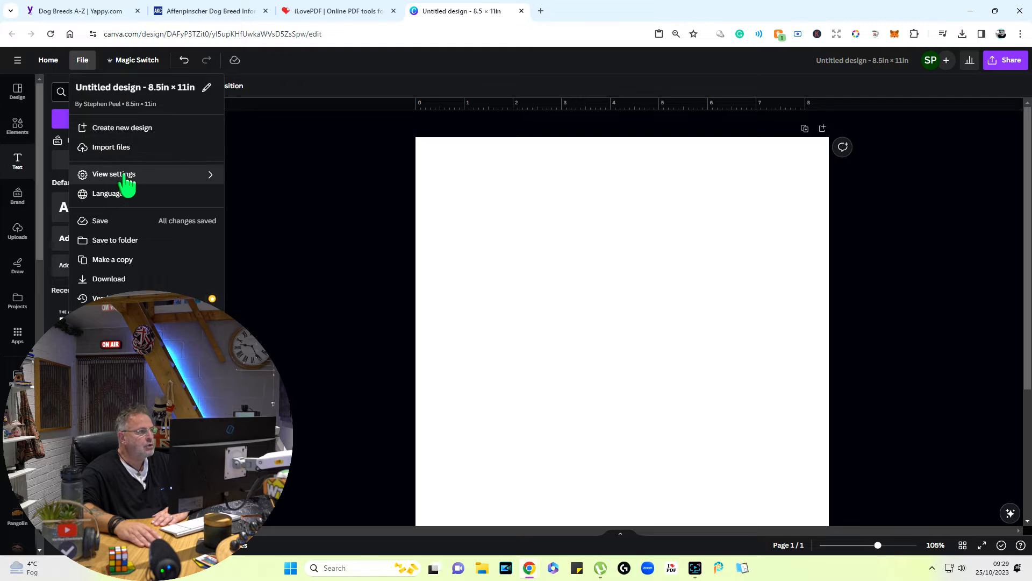
- Place a vertical ruler guide about 0.39 in inside the page's left edge
mouse_move(127, 182)
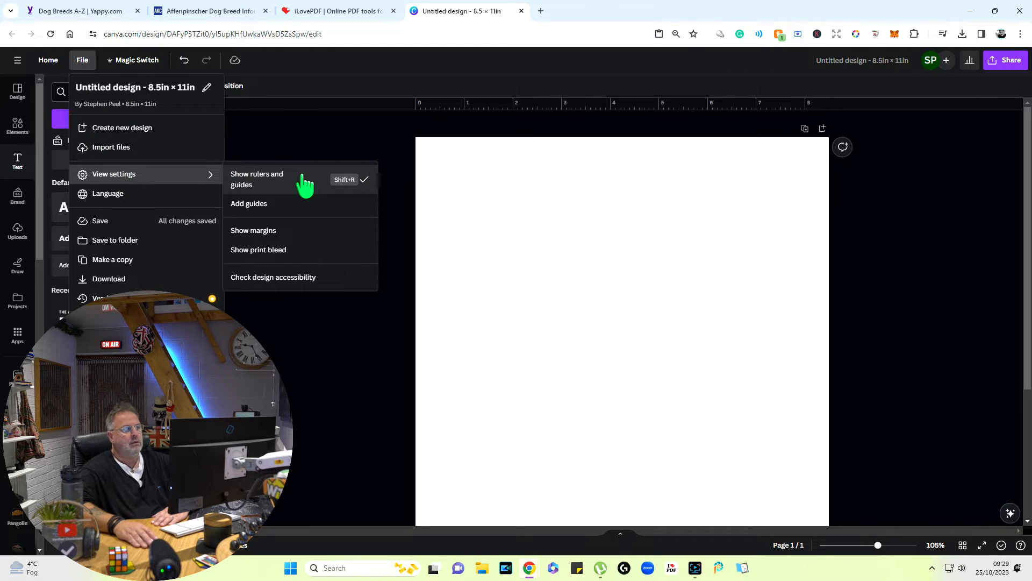
click(934, 271)
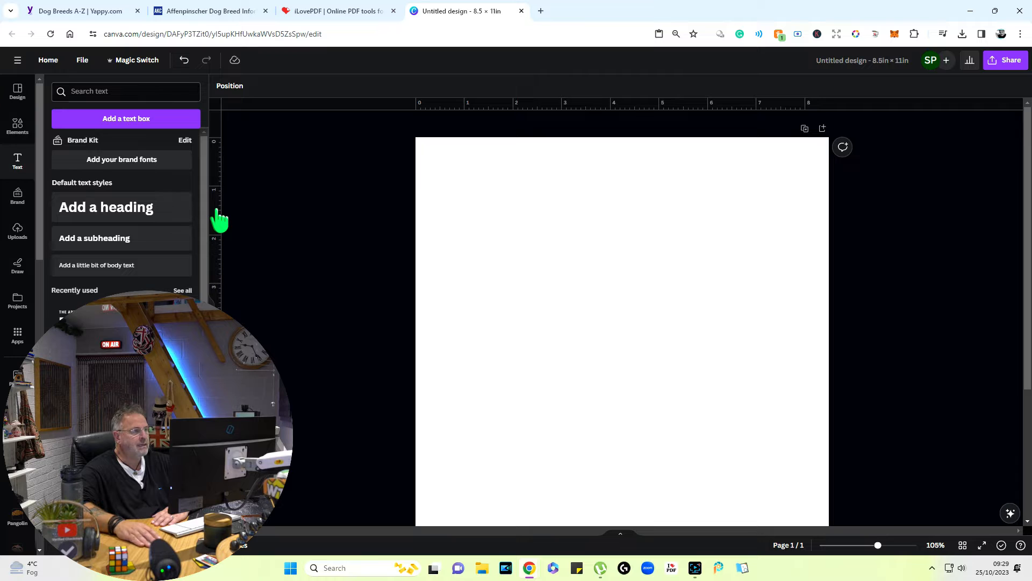
drag(224, 221, 436, 214)
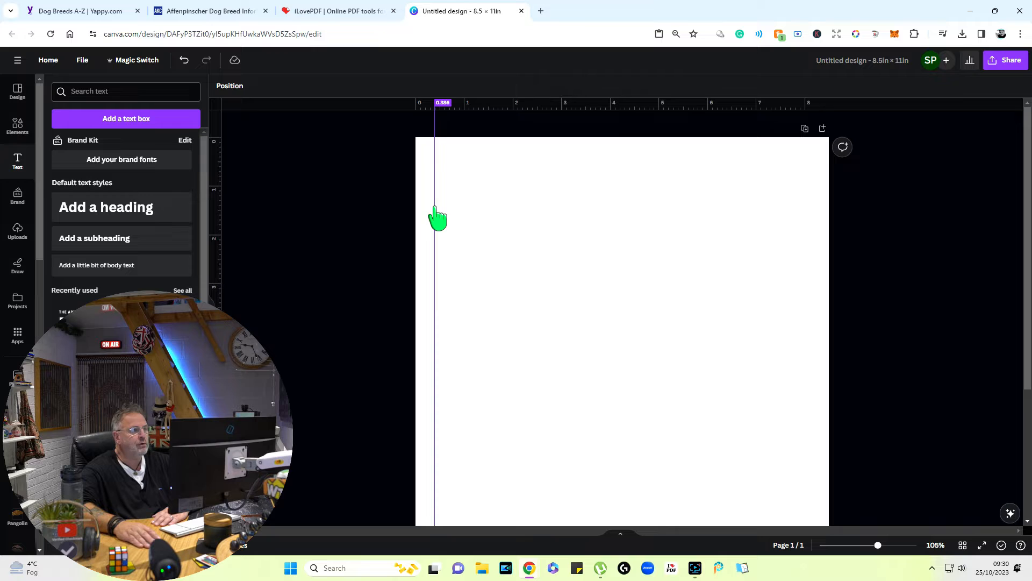
drag(435, 214, 436, 214)
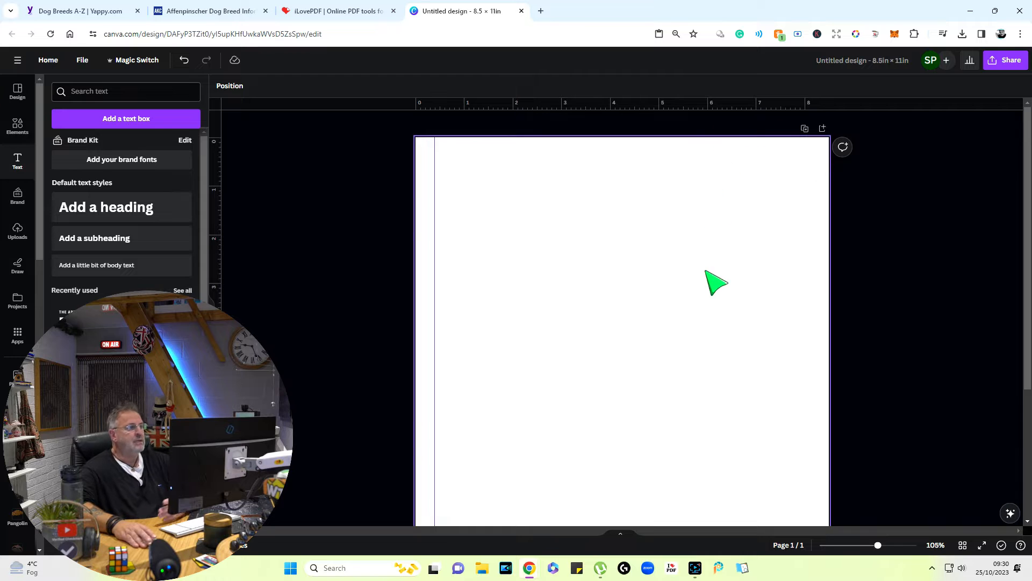
scroll(721, 311, down, 3)
scroll(722, 310, up, 3)
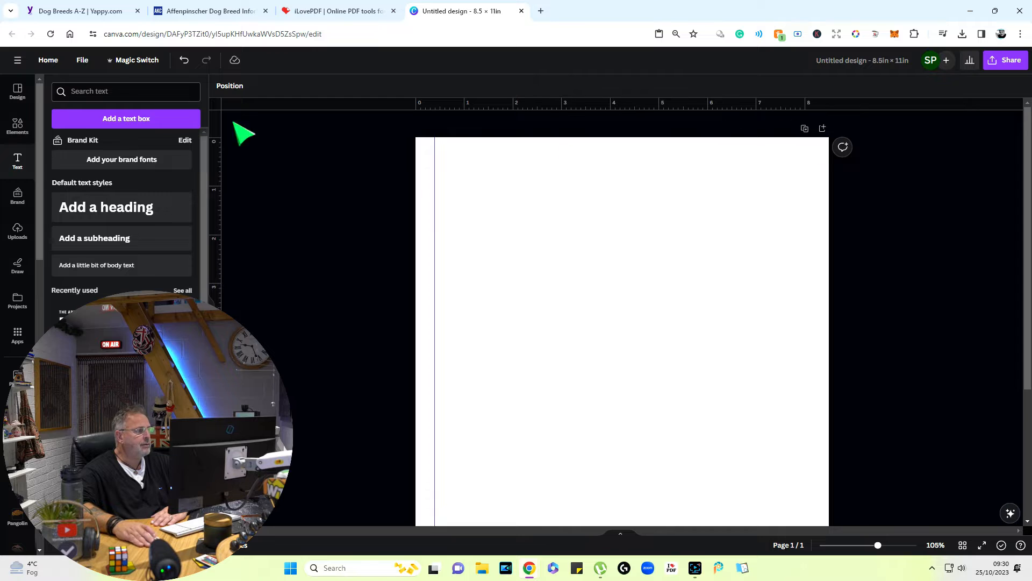
- Add a grey square shape, size it to the left margin's width, and use it to place a matching vertical guide inside the right edge
click(25, 136)
click(24, 135)
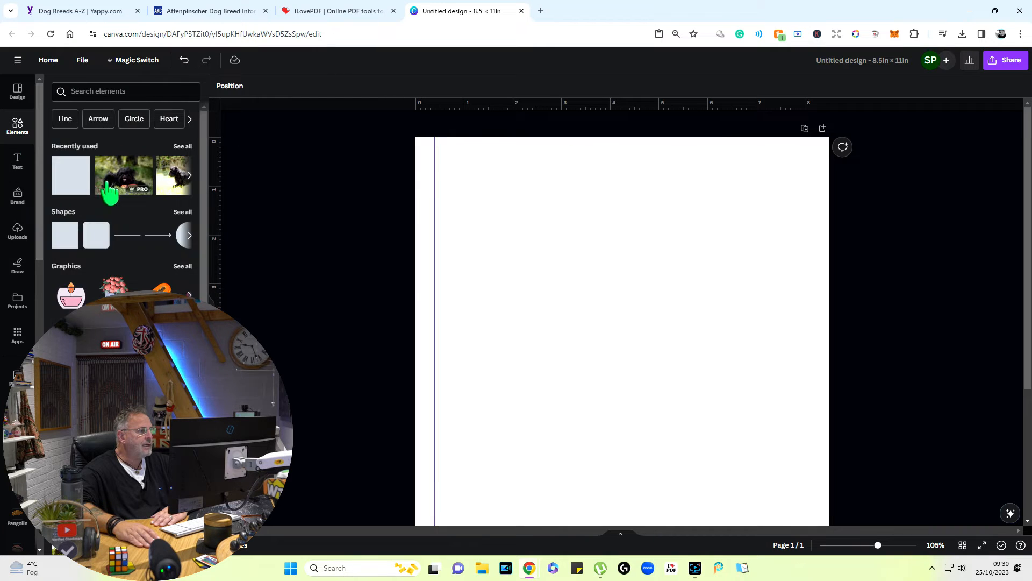
click(71, 187)
drag(647, 410, 434, 219)
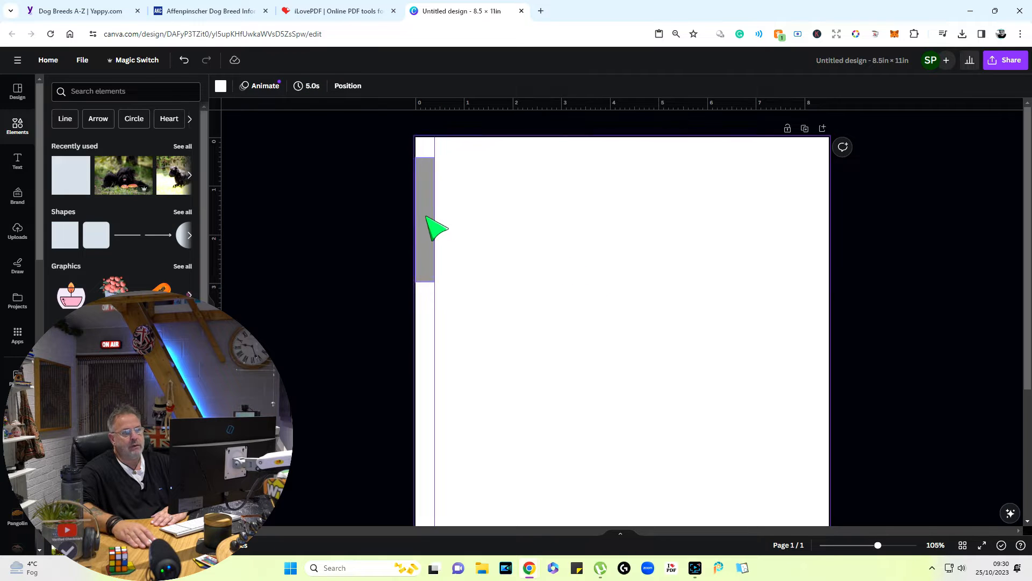
drag(425, 221, 820, 235)
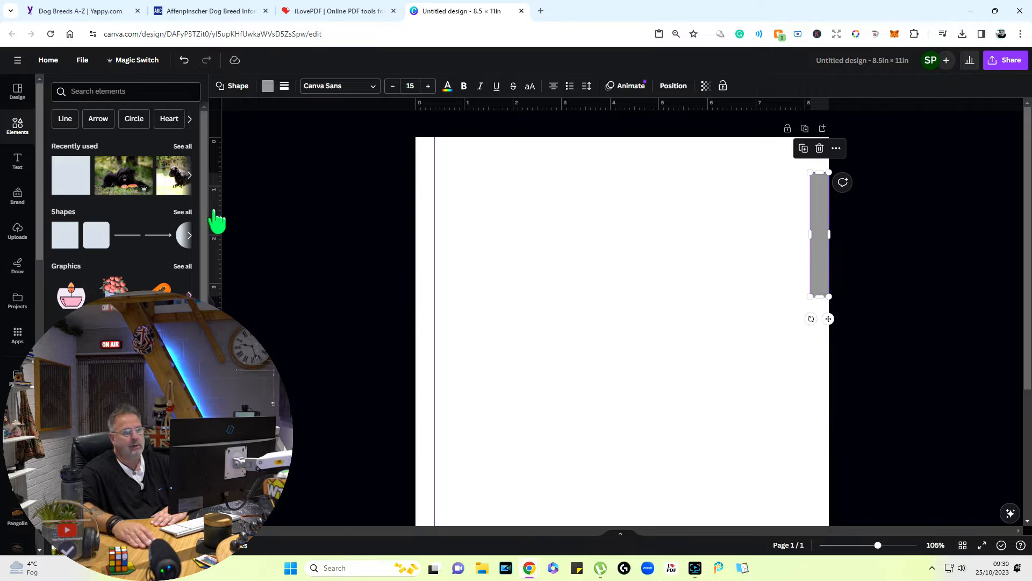
drag(214, 211, 601, 208)
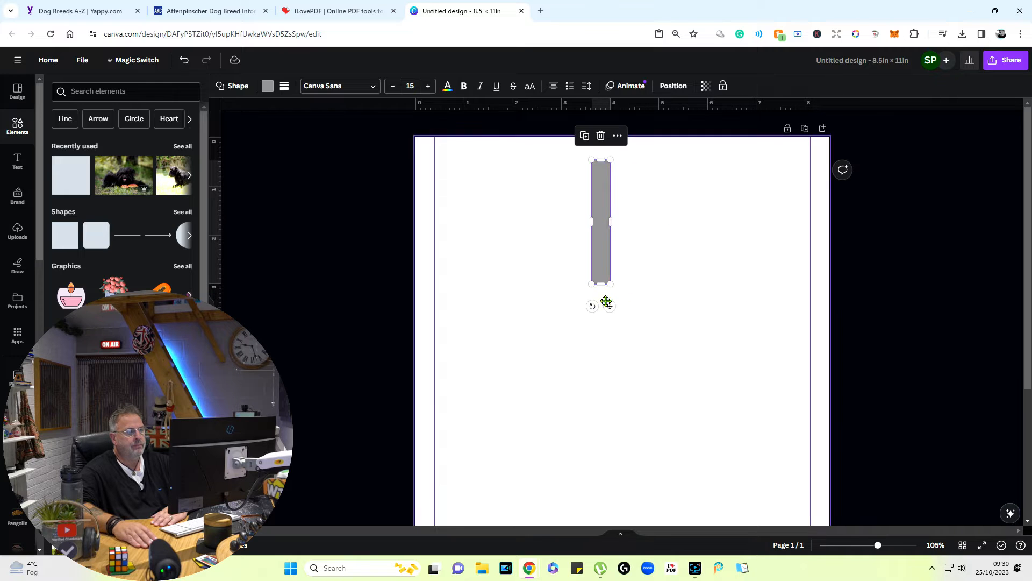
- Turn the grey bar horizontal and use it to place matching guides inside the page's top and bottom edges, removing the bar when done
drag(594, 306, 634, 159)
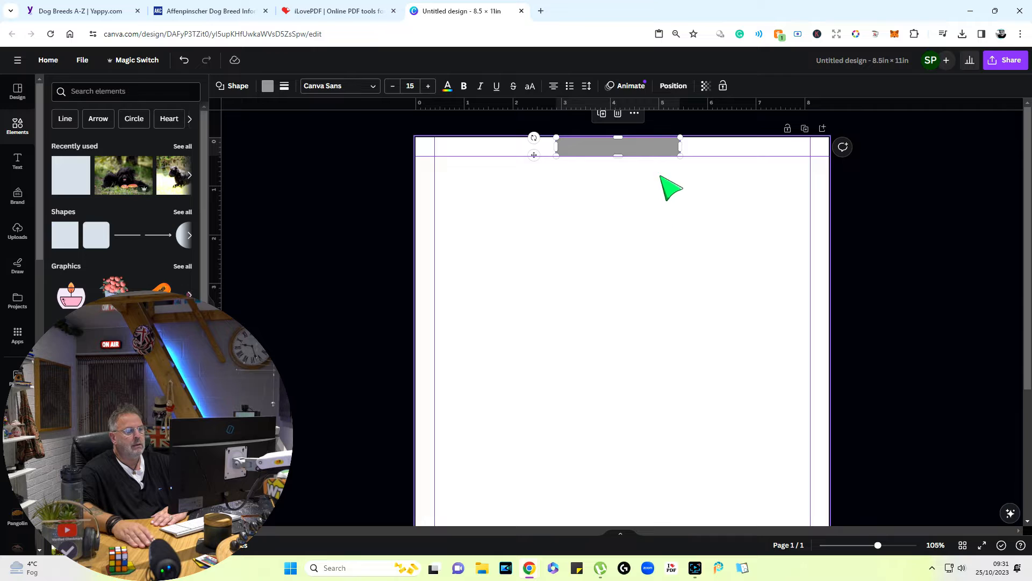
drag(667, 154, 657, 357)
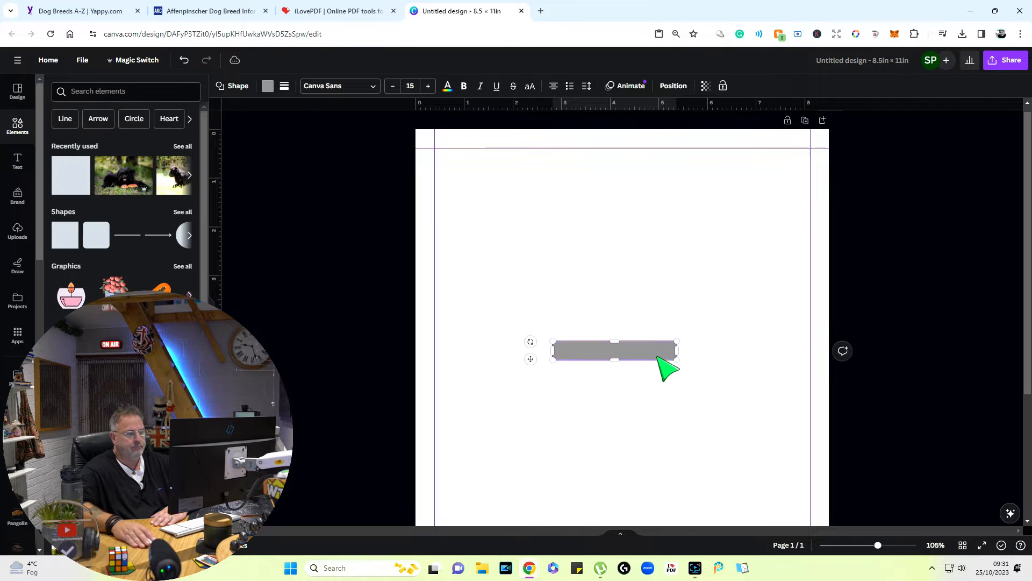
scroll(657, 349, down, 3)
drag(657, 203, 652, 498)
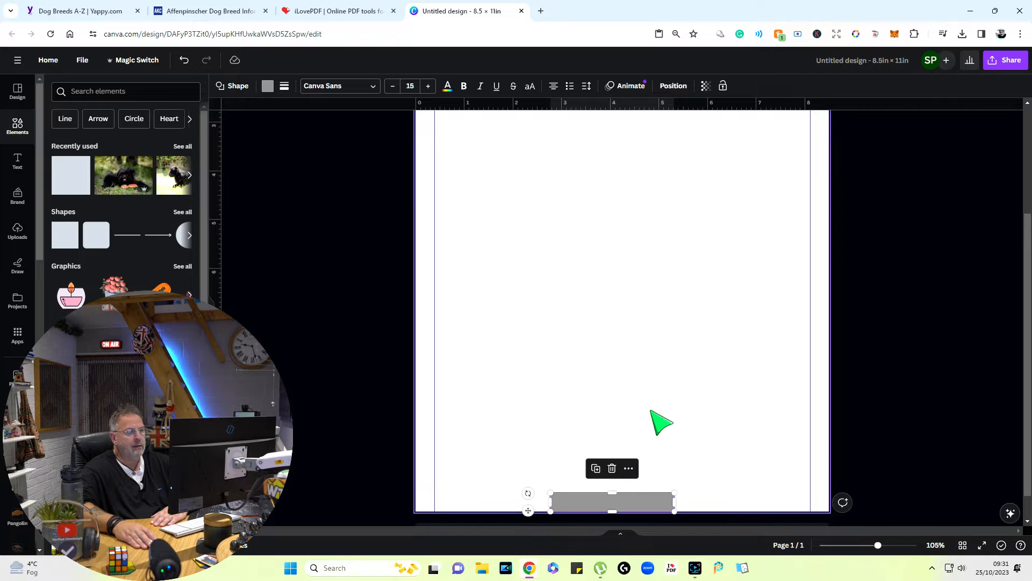
drag(645, 103, 656, 342)
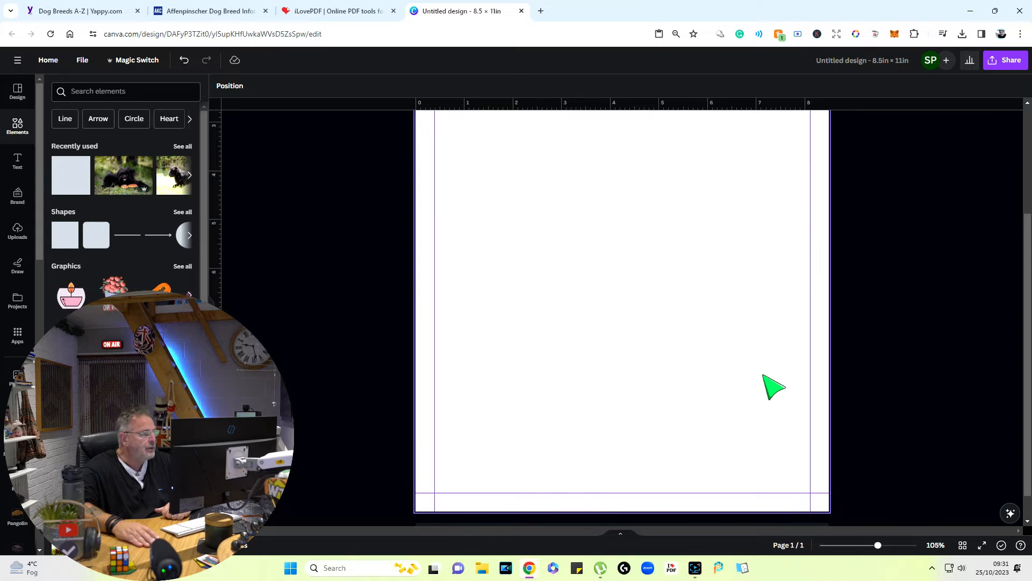
click(764, 375)
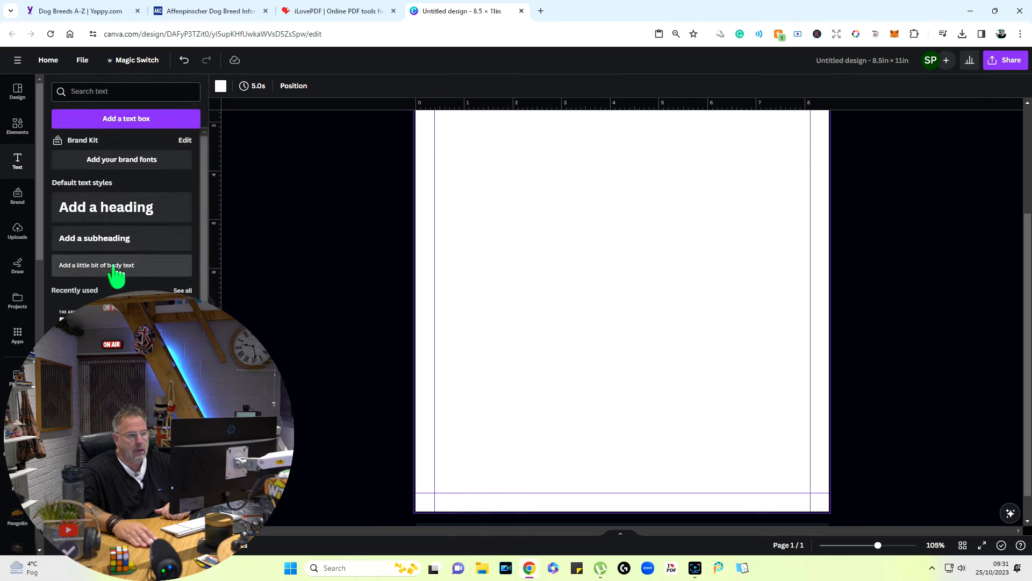
- Add a body text box near the page's bottom-right corner and replace its text with "Back>"
click(113, 266)
drag(670, 312, 743, 482)
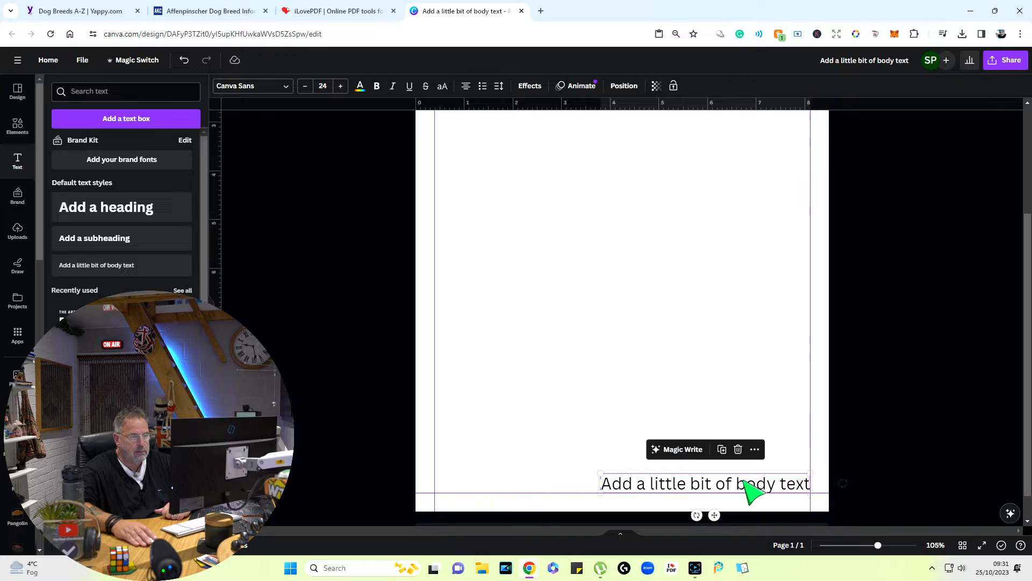
double_click(624, 484)
drag(610, 483, 817, 486)
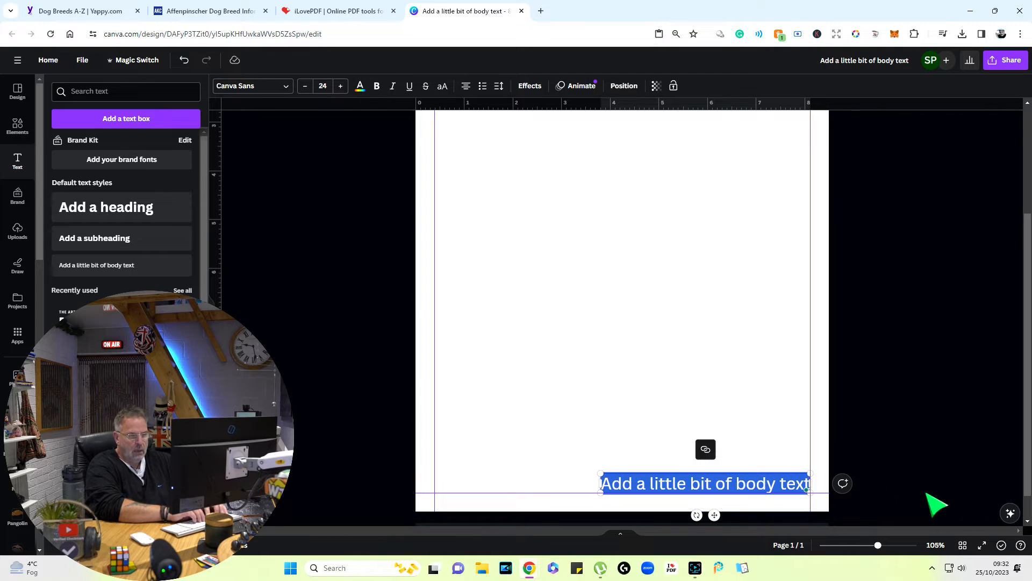
key(BackSpace)
text(Back>)
click(848, 353)
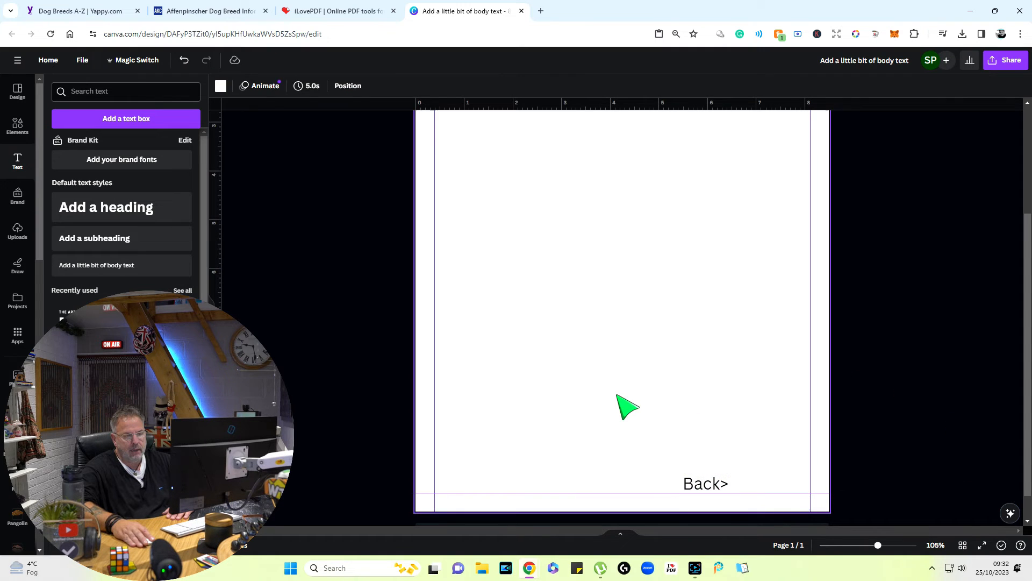
- Align the "Back>" text to the corner of the right and bottom guides and shrink it to font size 14.6
drag(704, 483, 780, 479)
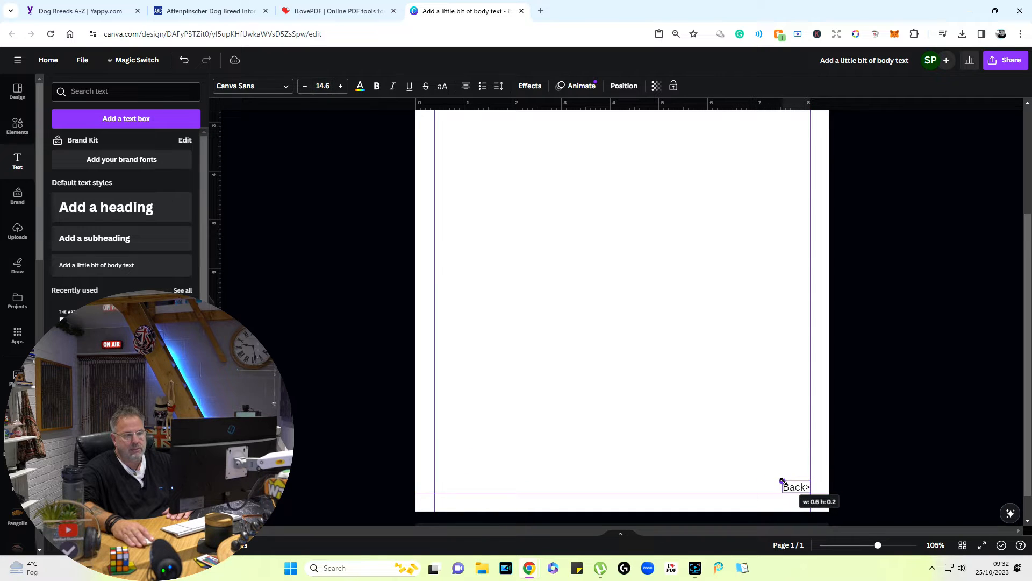
drag(783, 480, 783, 481)
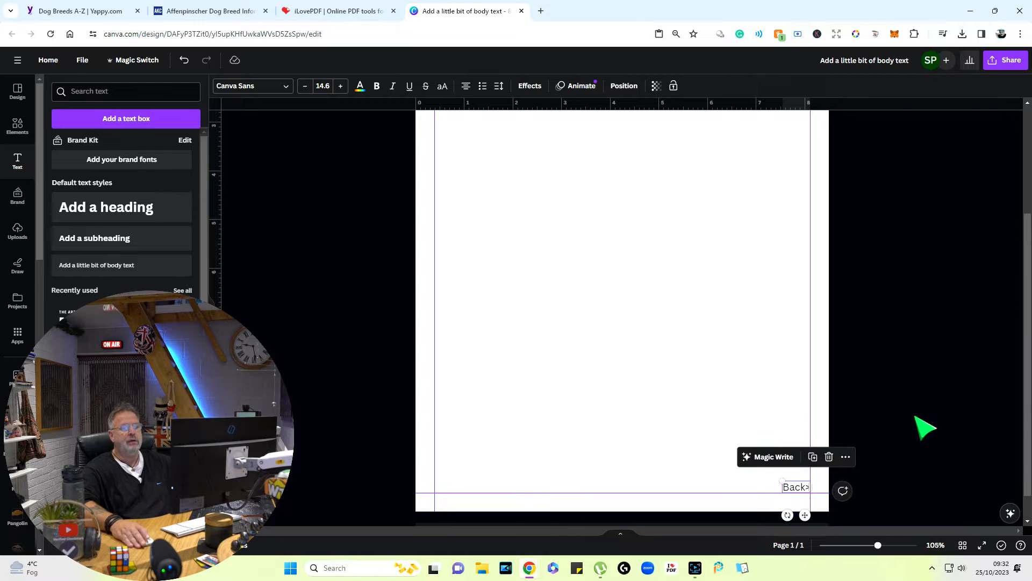
click(923, 423)
scroll(923, 420, up, 3)
scroll(915, 410, down, 4)
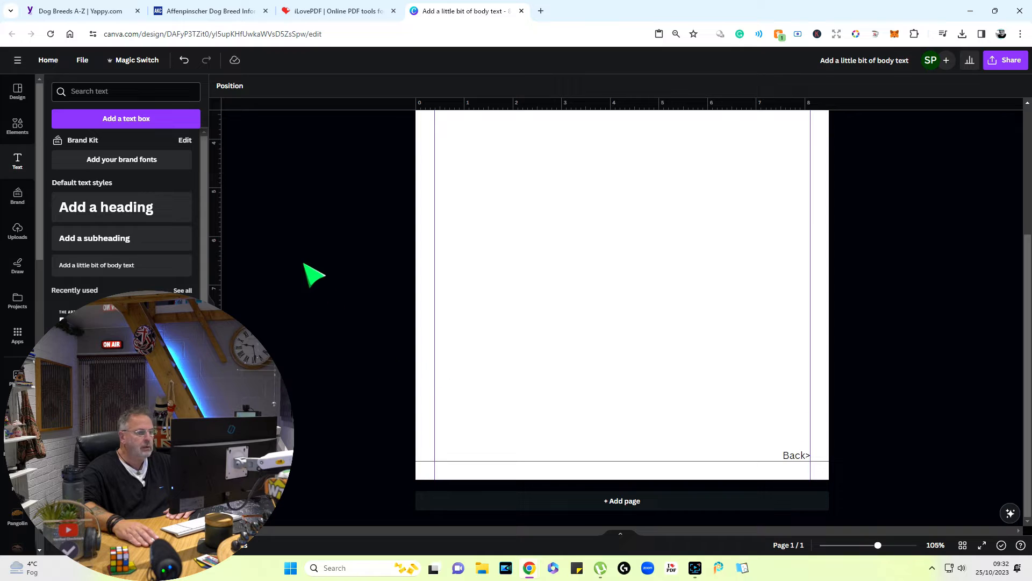
- Duplicate the "Back>" text and widen the copy to span from the left guide to the right guide
click(794, 457)
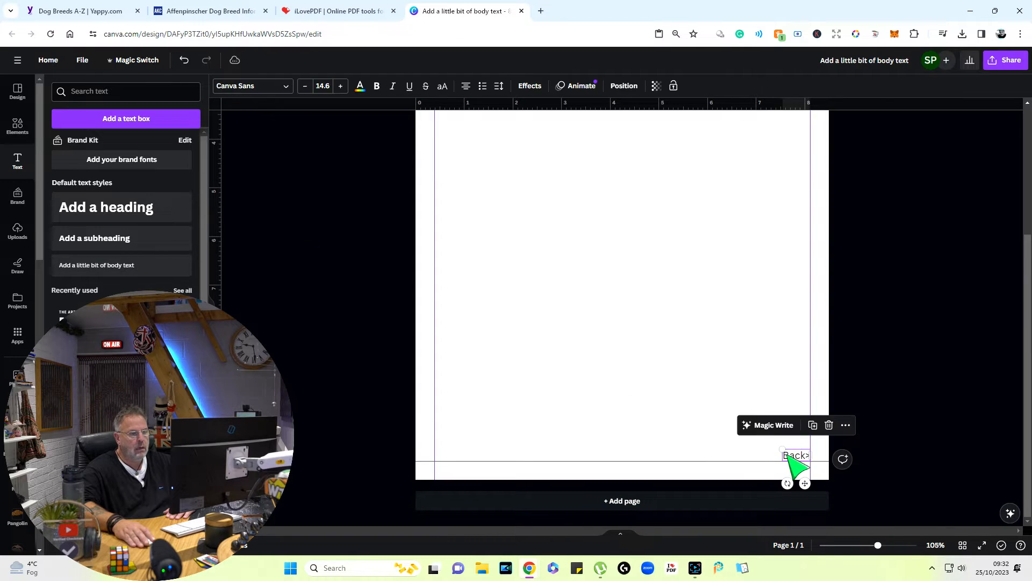
right_click(791, 457)
click(818, 360)
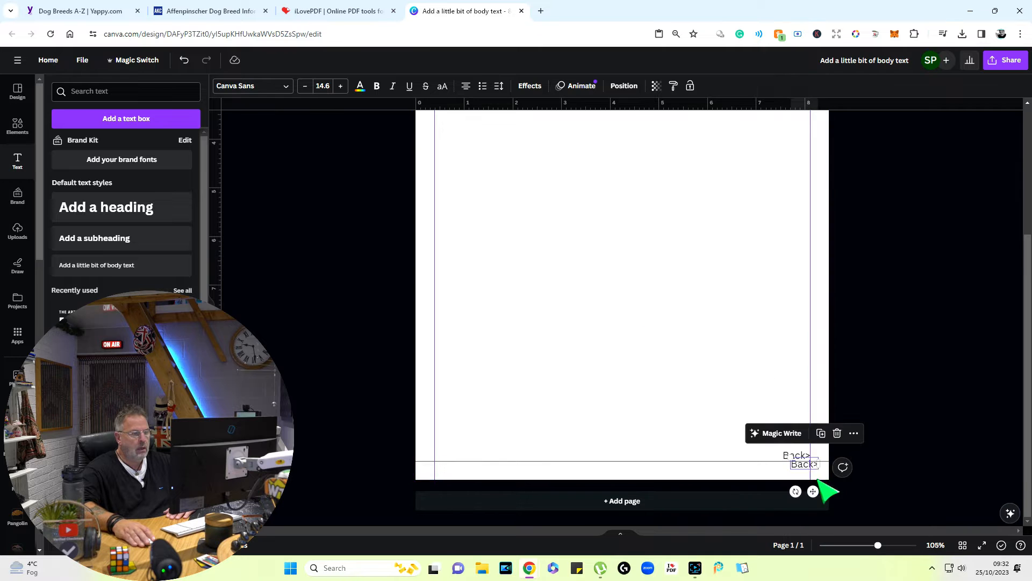
drag(801, 466, 815, 421)
drag(572, 407, 436, 409)
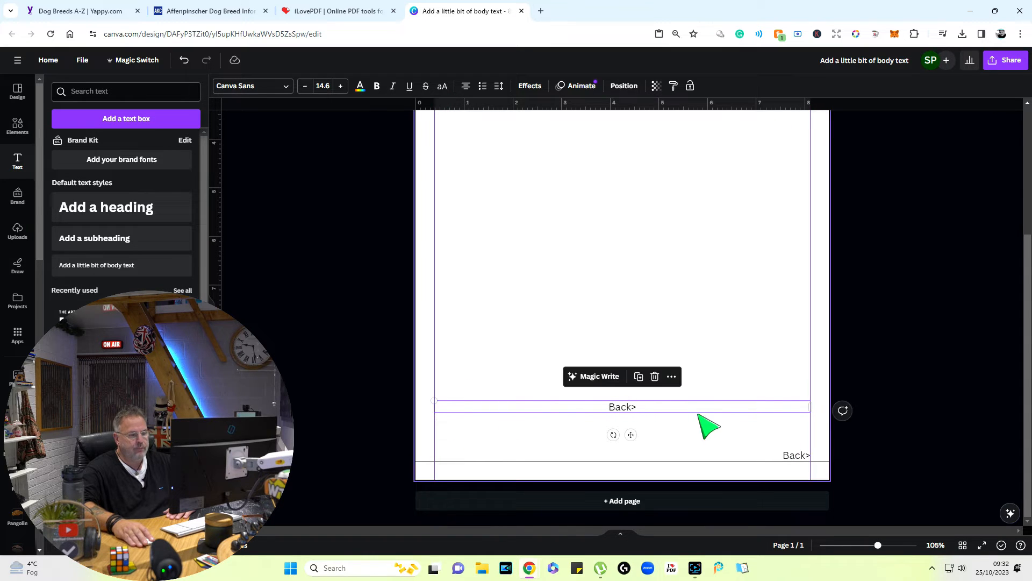
- Fit the copied text box on the bottom guide up to the original "Back>" text, and change its text to 1
drag(698, 413, 699, 461)
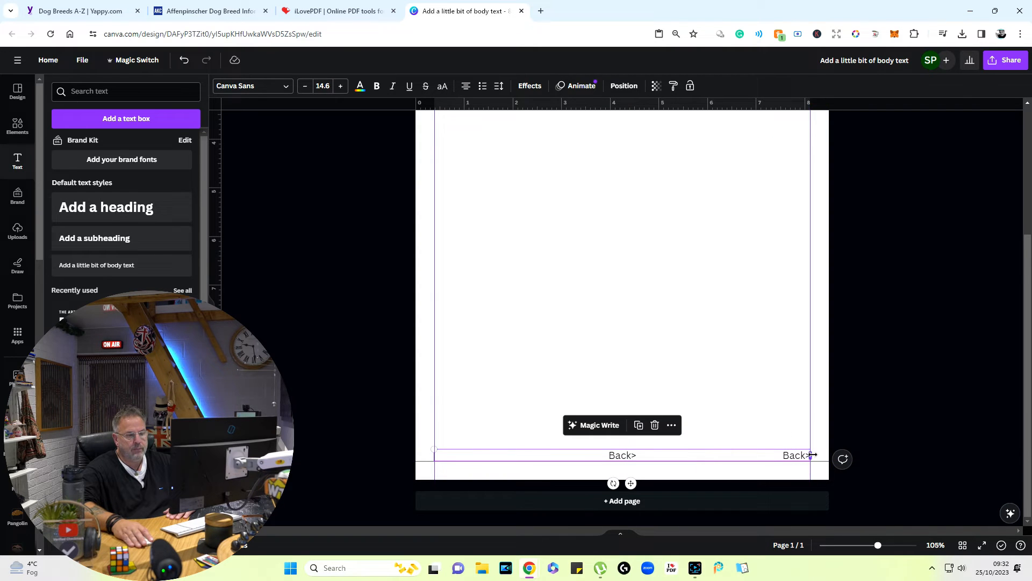
drag(812, 455, 783, 456)
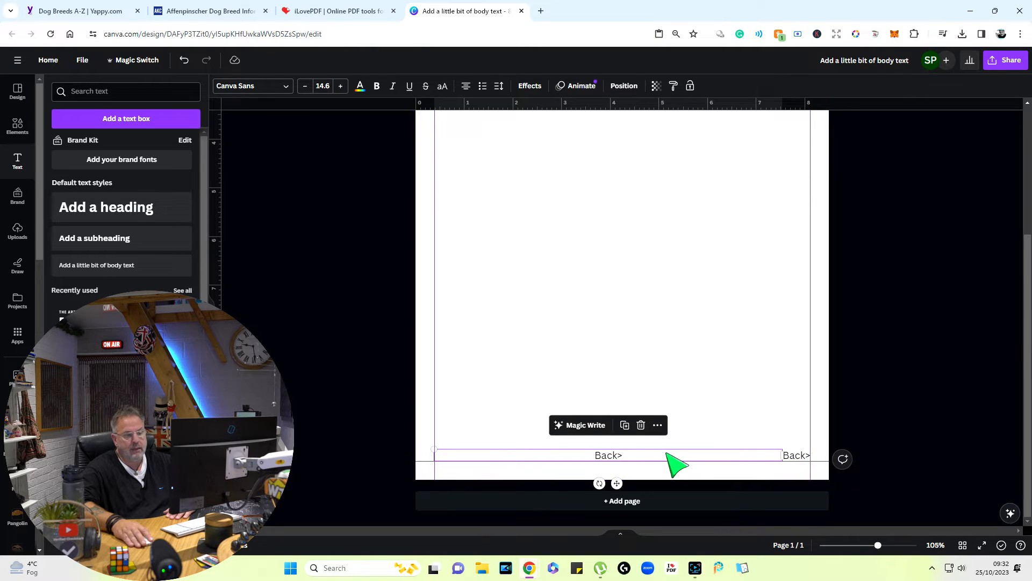
double_click(645, 464)
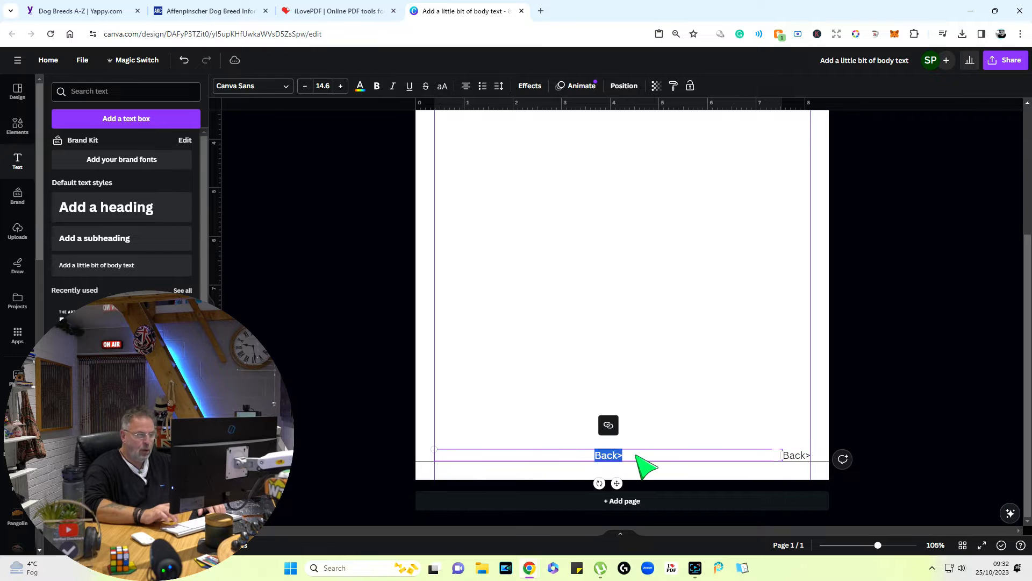
text(1)
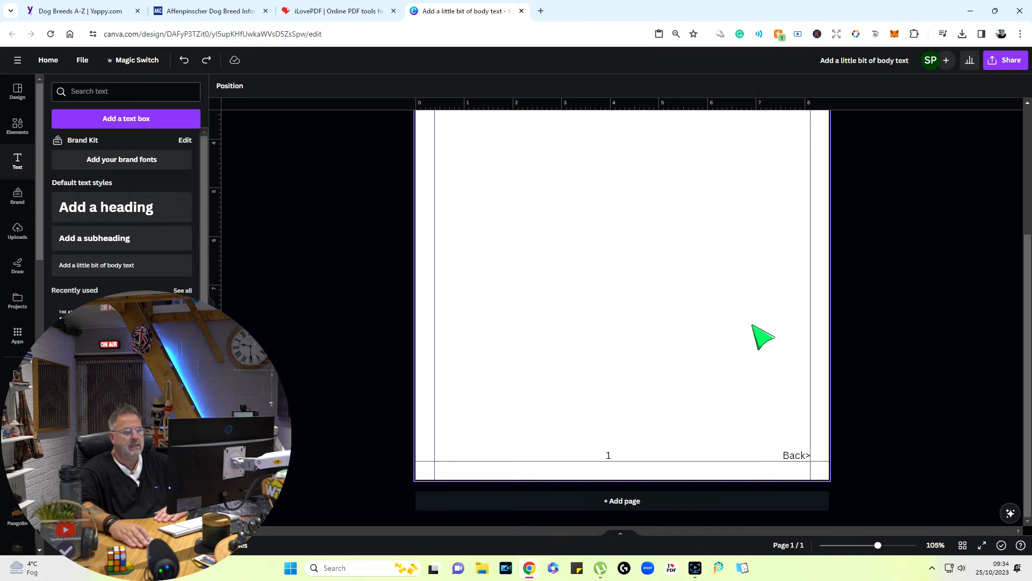
- Duplicate the page three times to make a four-page document with the same guides and footer
scroll(763, 336, up, 5)
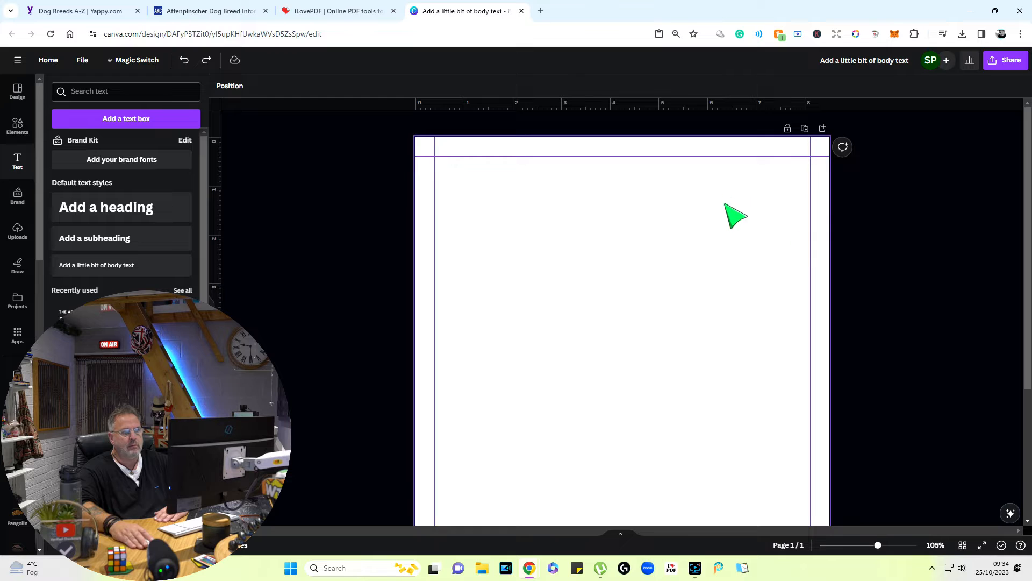
scroll(724, 291, down, 1)
scroll(731, 277, up, 1)
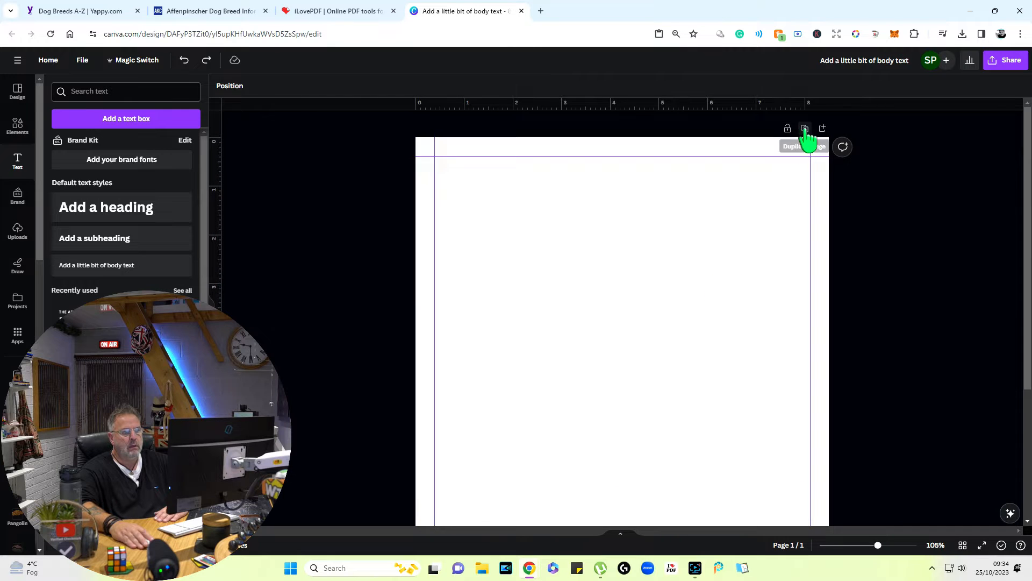
click(805, 129)
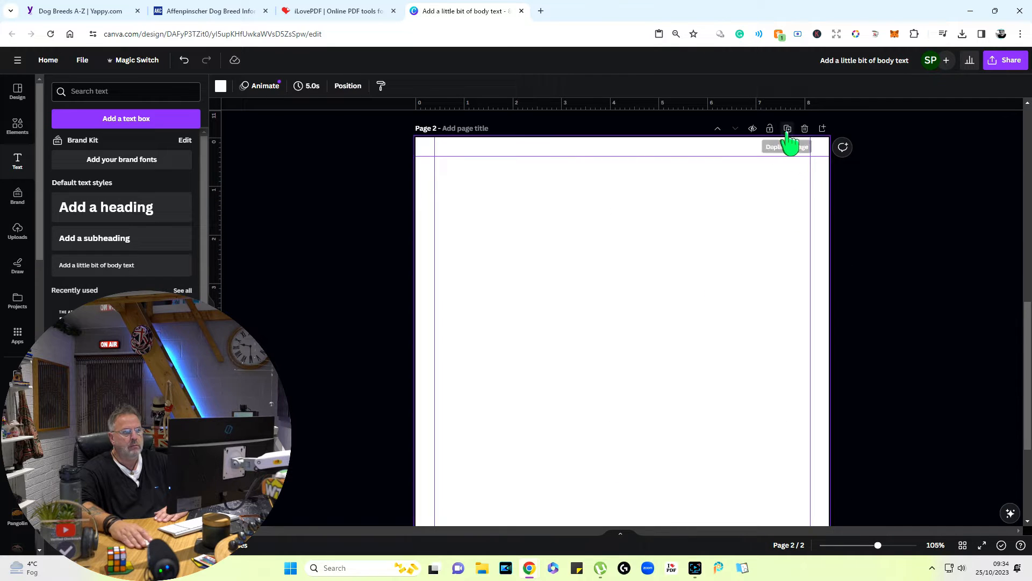
click(789, 129)
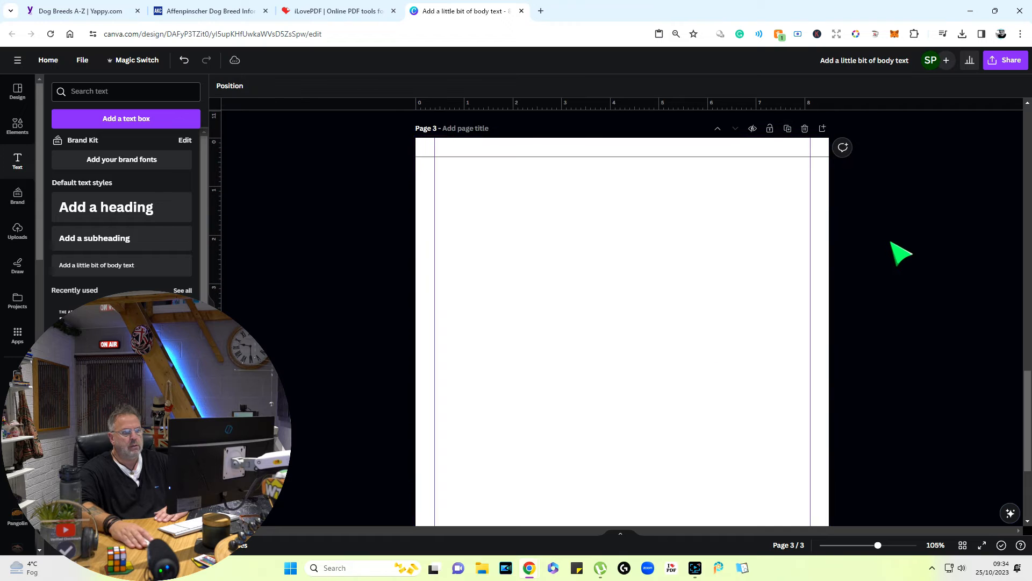
click(788, 129)
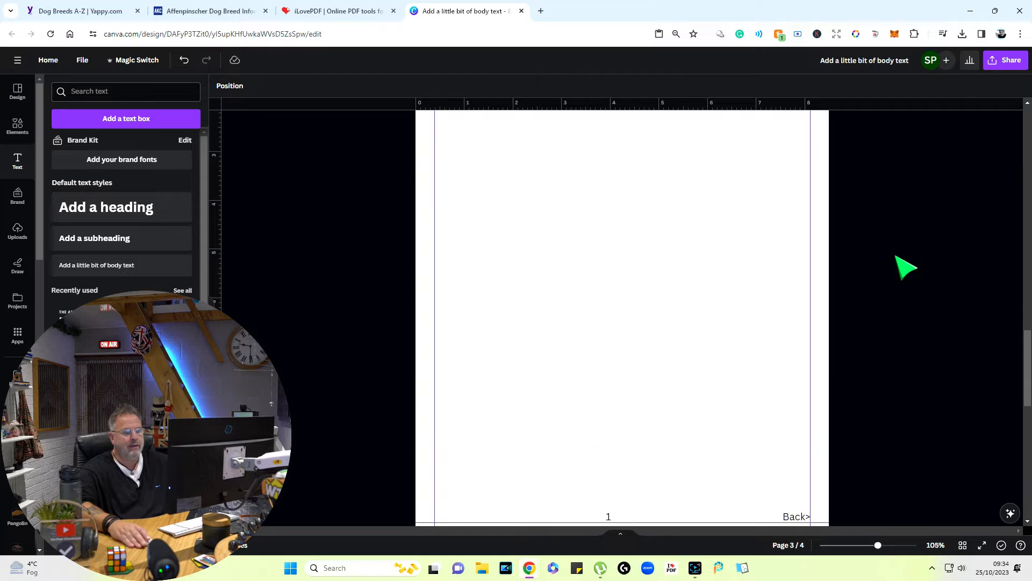
scroll(906, 267, down, 5)
- Browse the Dogs templates and apply "Grey dog illustration with I'm not in the mood message t-shirt" to page 1
scroll(869, 315, up, 15)
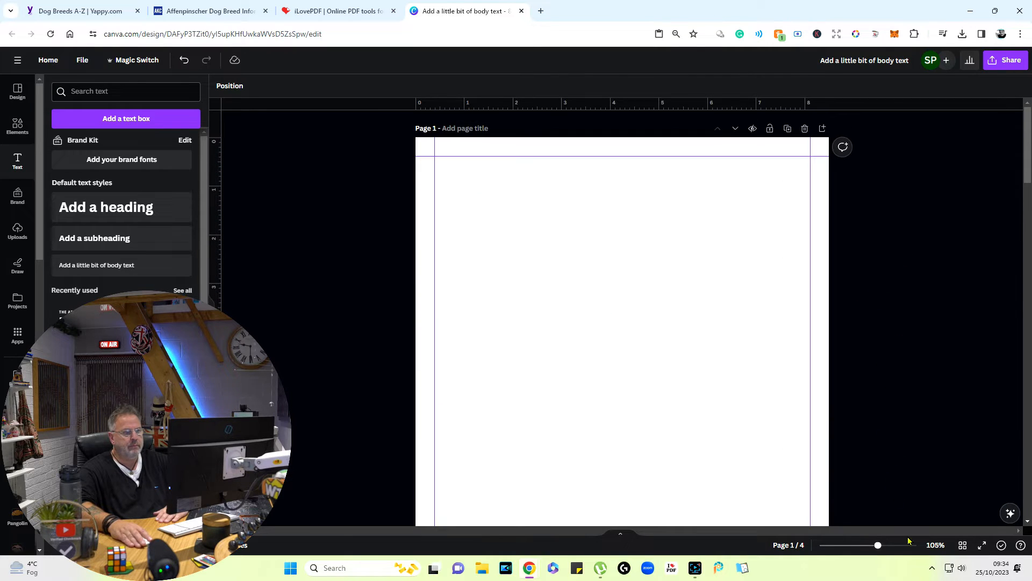
drag(877, 547, 866, 547)
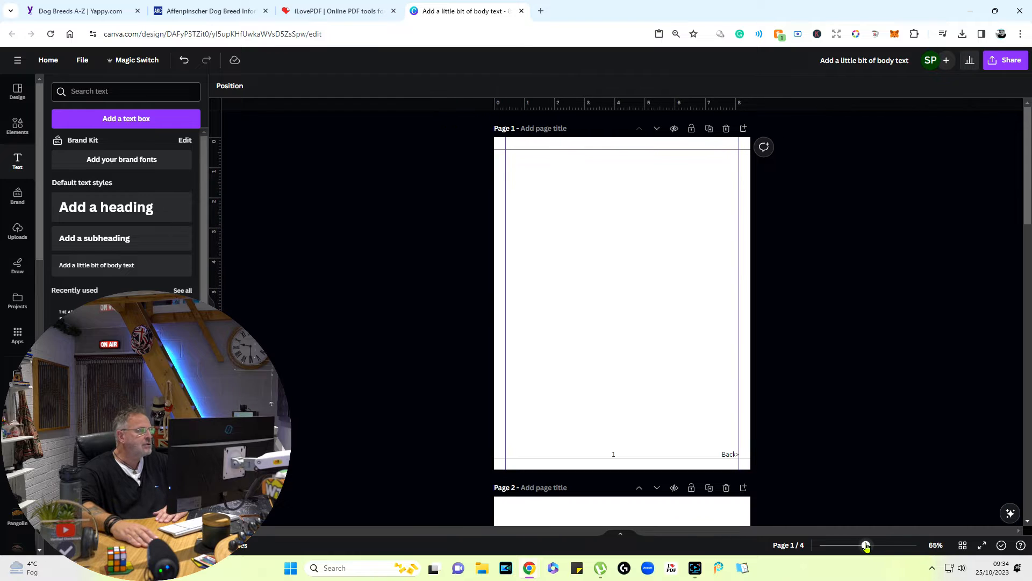
click(18, 93)
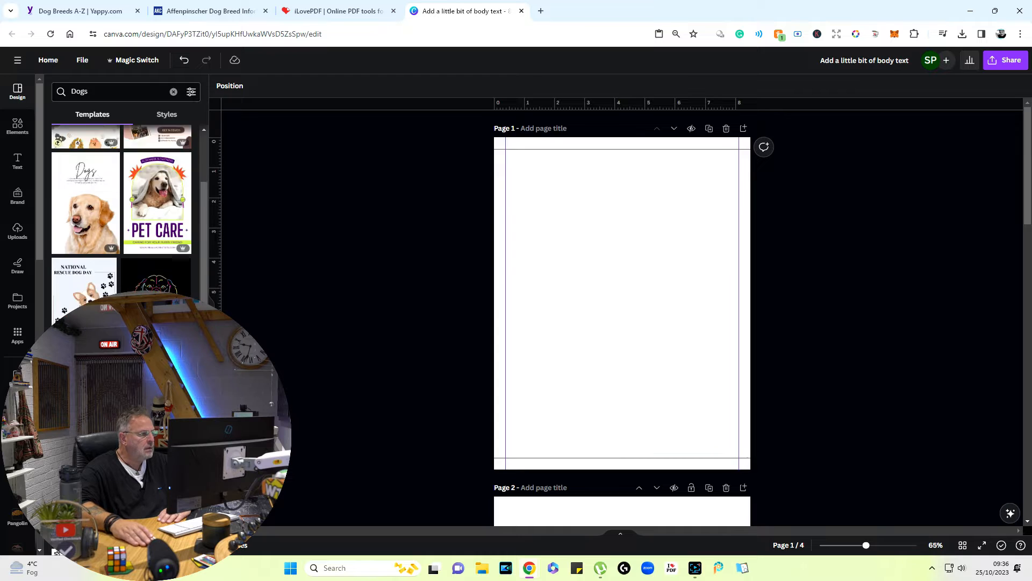
scroll(121, 225, down, 5)
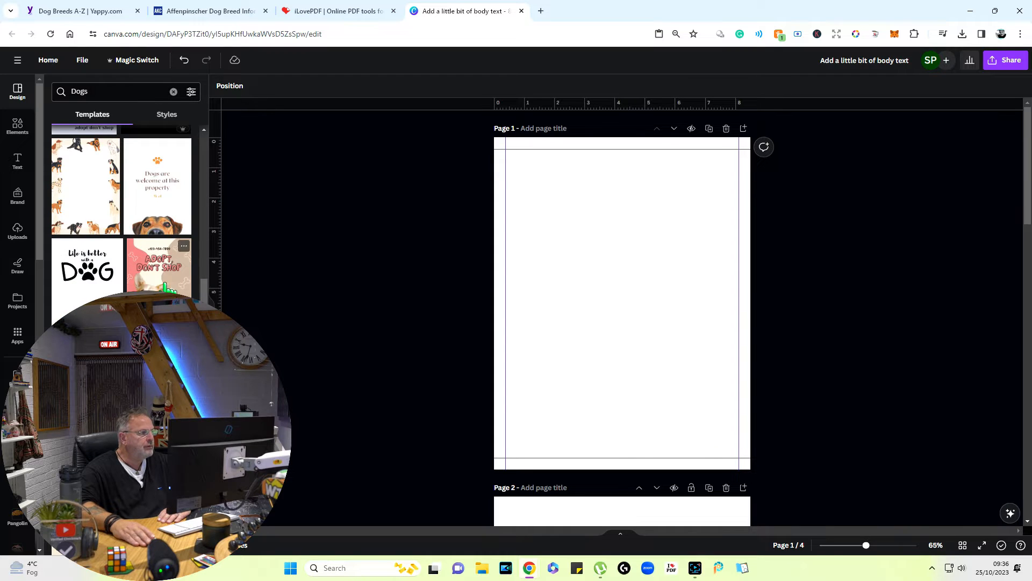
scroll(170, 290, down, 3)
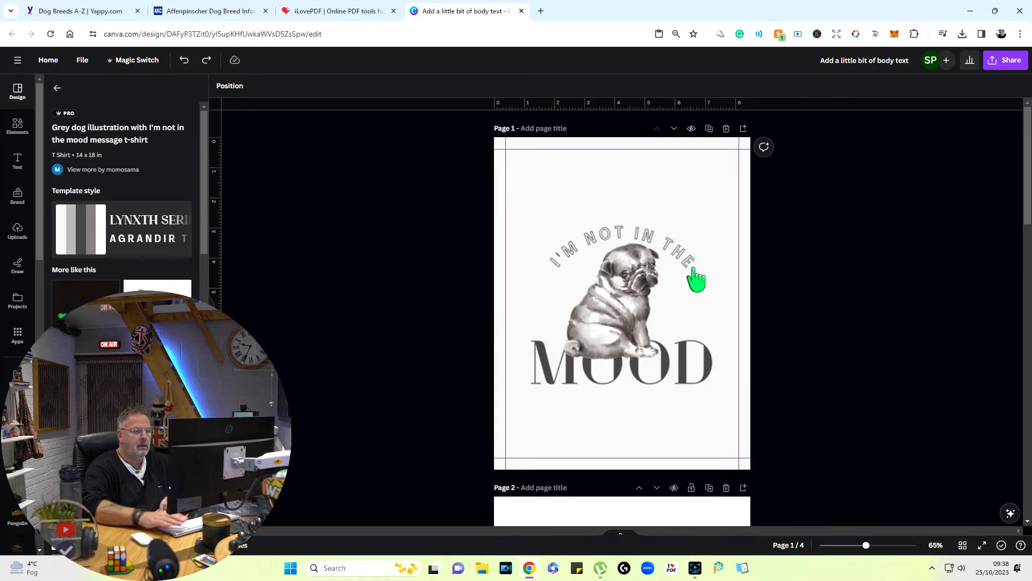
- Delete the curved "I'm not in the" text on page 1 and move the pug image up to just above "MOOD"
click(664, 252)
click(664, 253)
key(Delete)
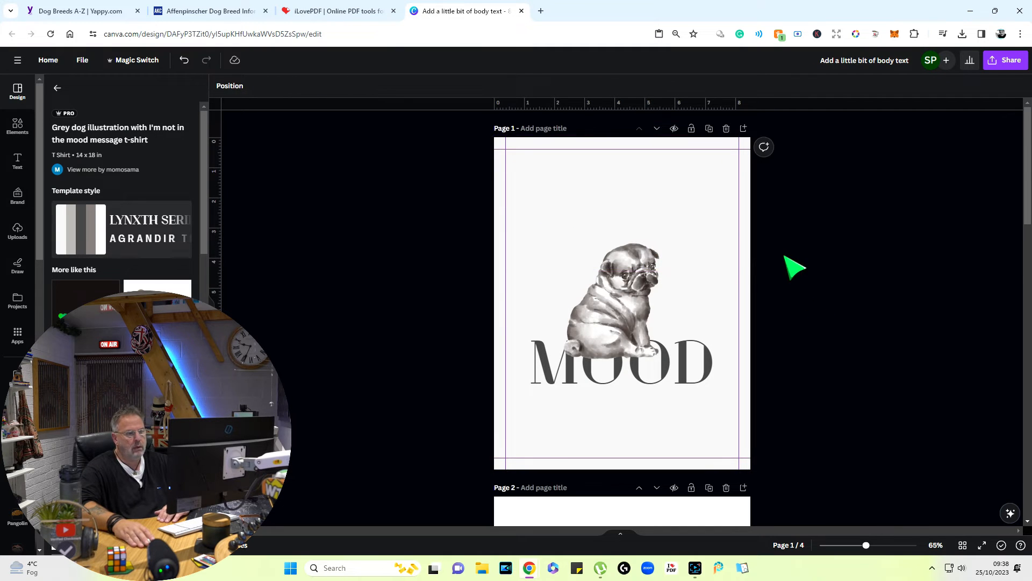
drag(604, 323, 600, 295)
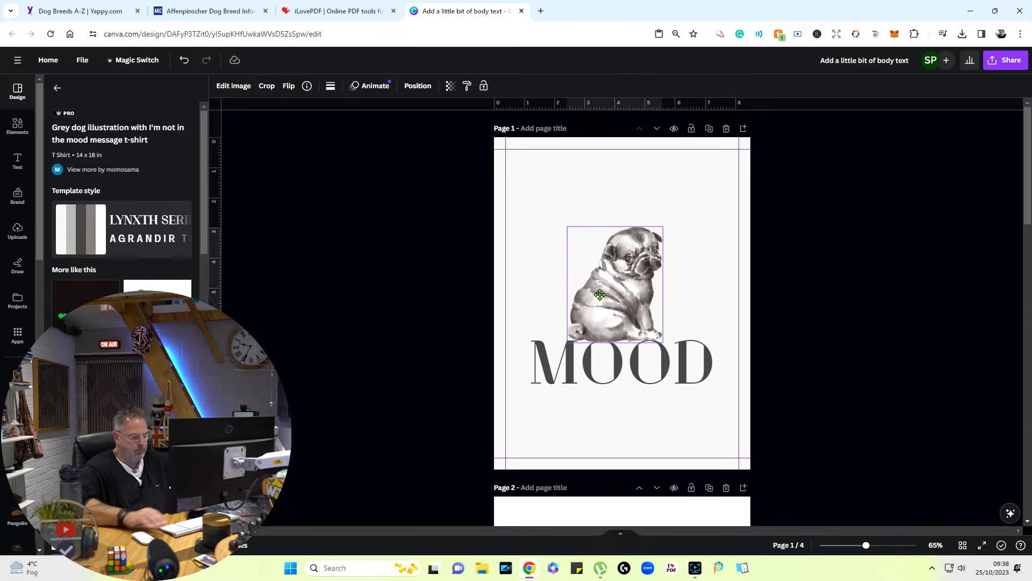
- Change the "MOOD" text to "A World of Dogs", spanning the left and right guides, and reduce its font size to 63.8
click(572, 369)
double_click(573, 371)
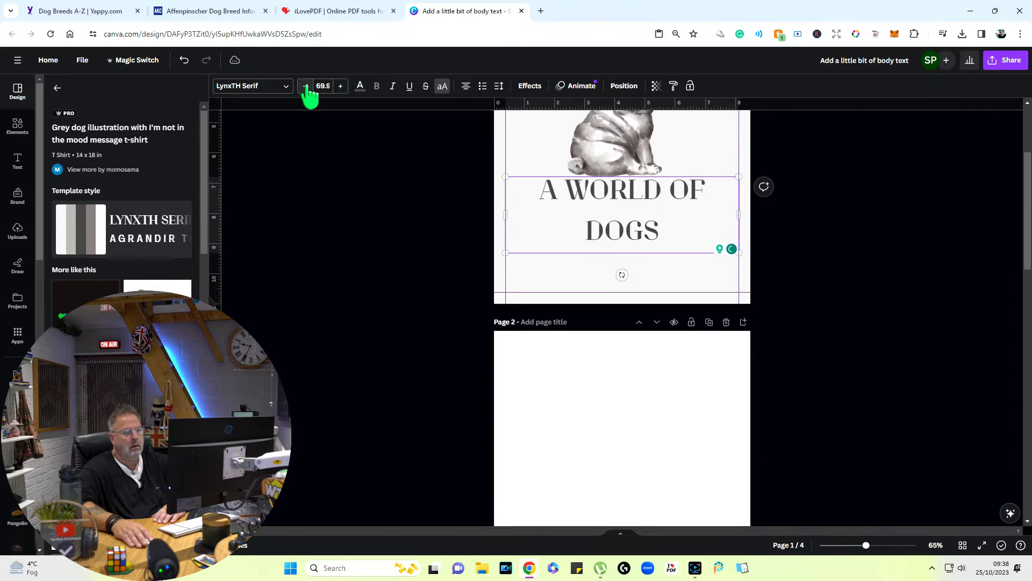
click(306, 86)
click(306, 86)
click(306, 86)
click(306, 86)
click(306, 86)
click(306, 86)
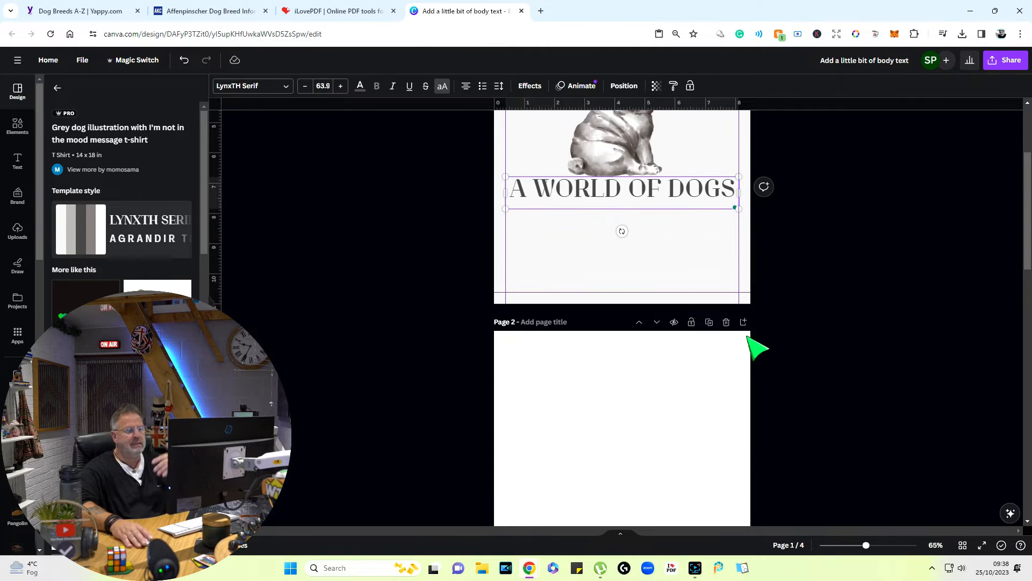
click(833, 362)
scroll(835, 361, up, 3)
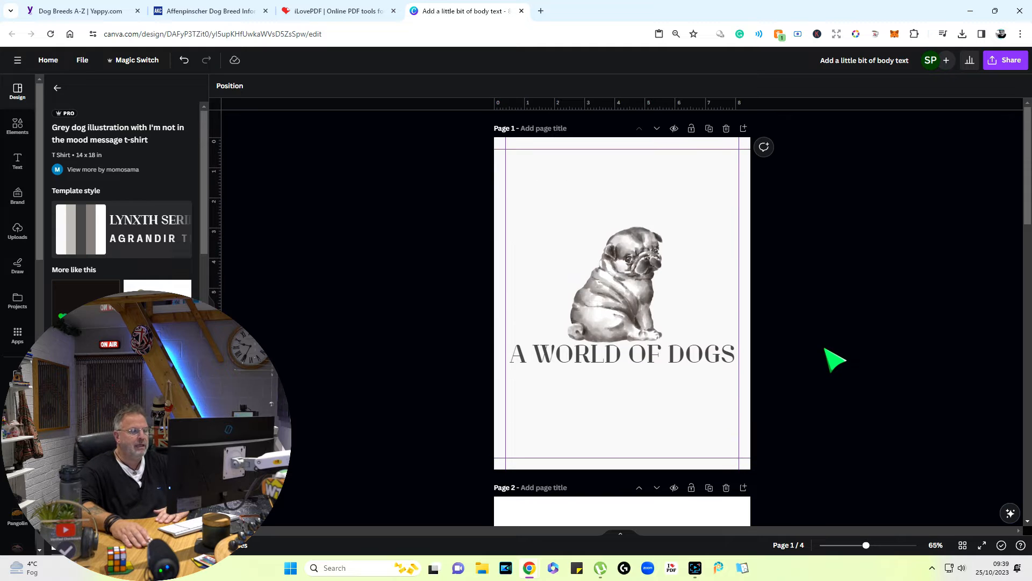
- Delete the page number and the "Back>" text from the footer of page 2
scroll(699, 388, down, 5)
click(613, 417)
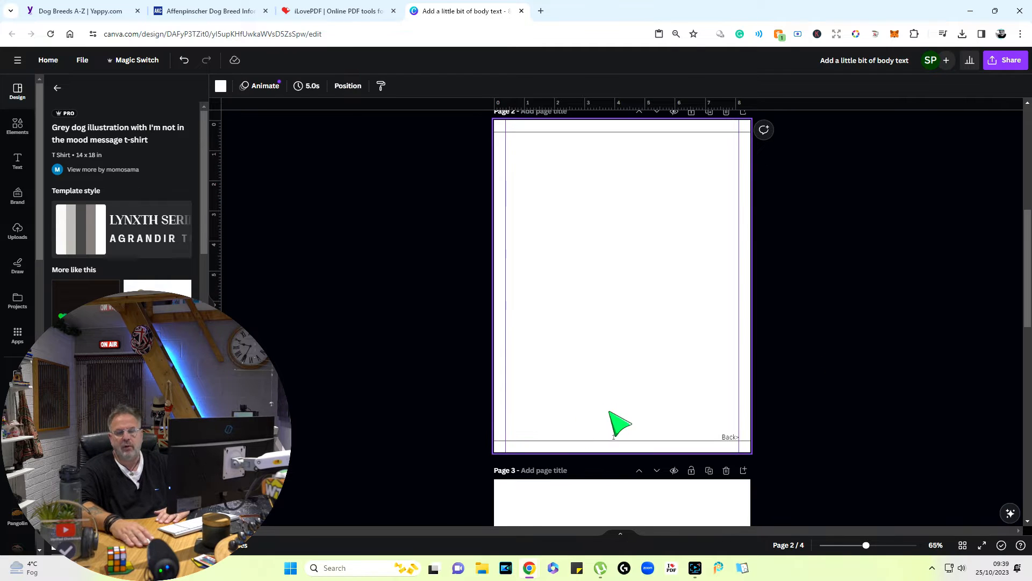
click(624, 436)
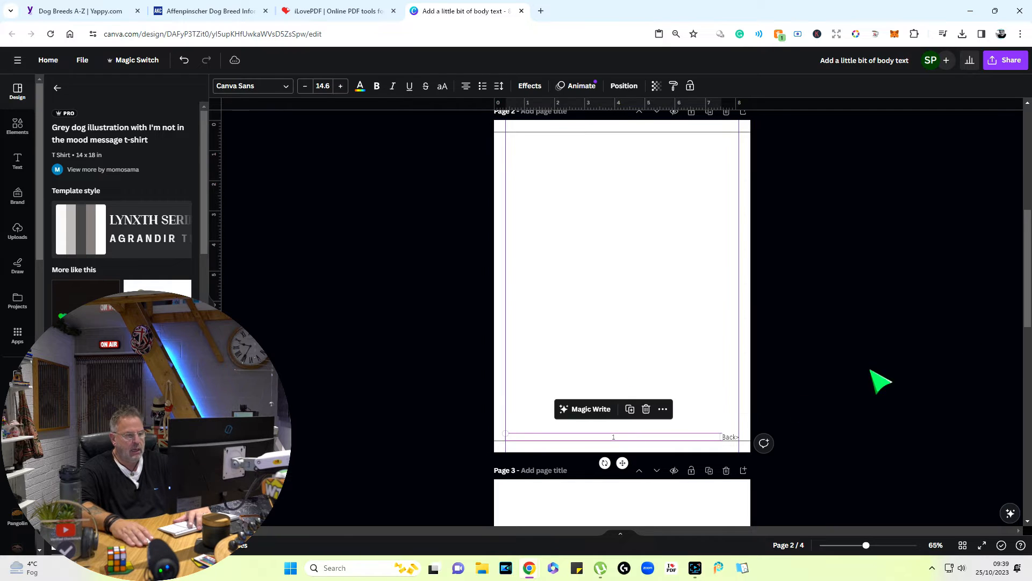
key(Delete)
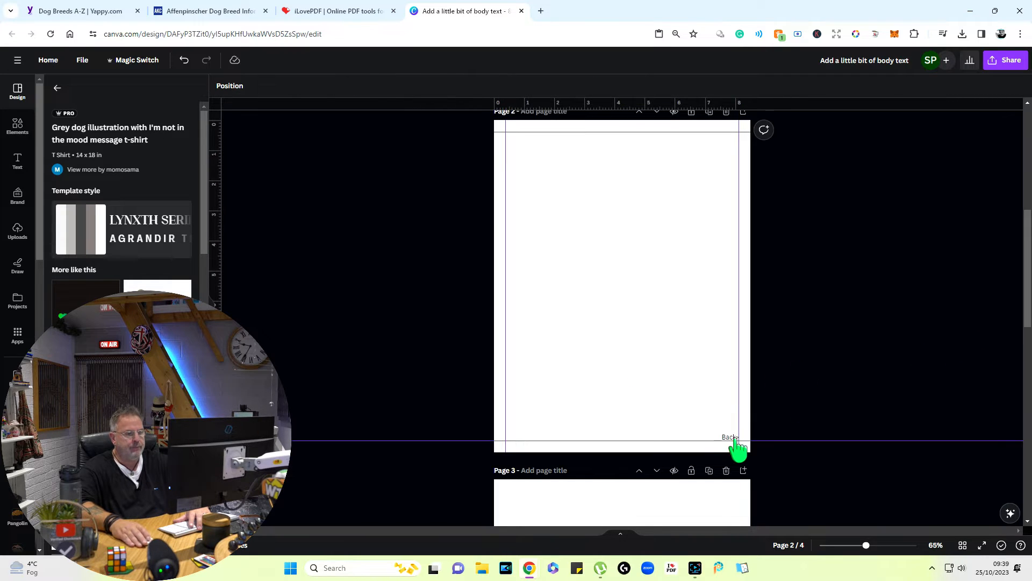
click(732, 437)
key(Delete)
scroll(818, 384, down, 8)
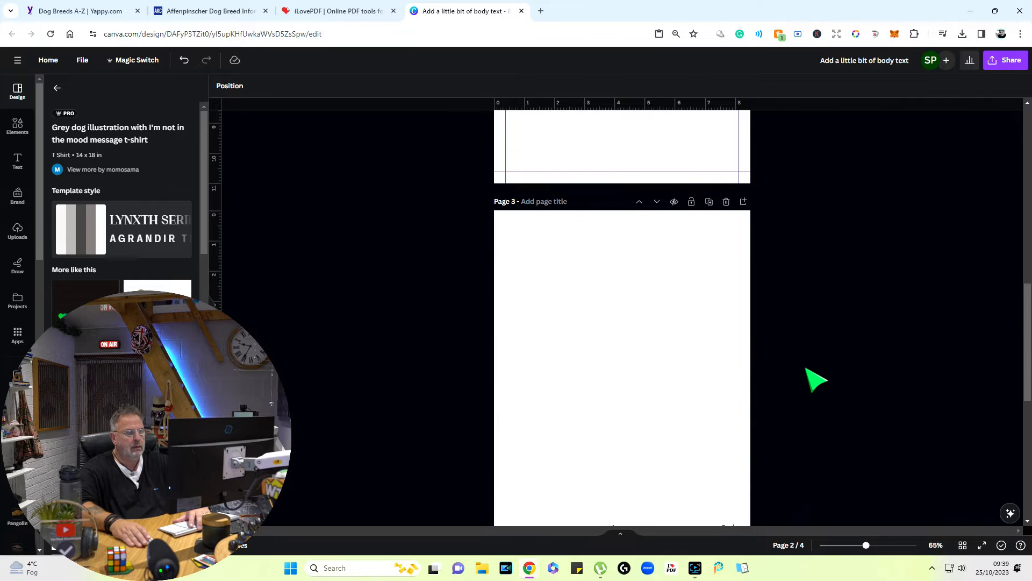
scroll(815, 381, up, 8)
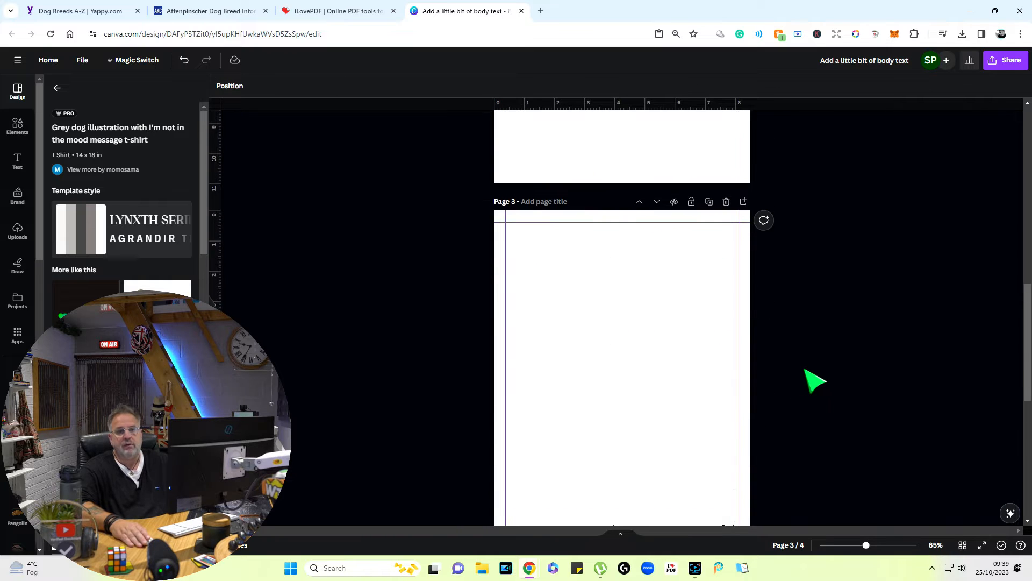
scroll(815, 381, up, 5)
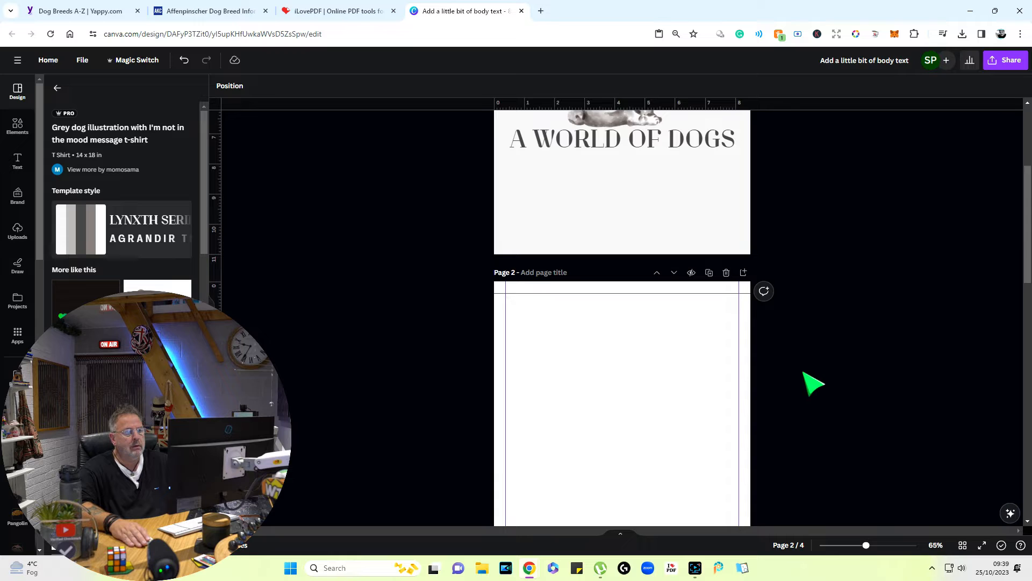
scroll(812, 383, down, 5)
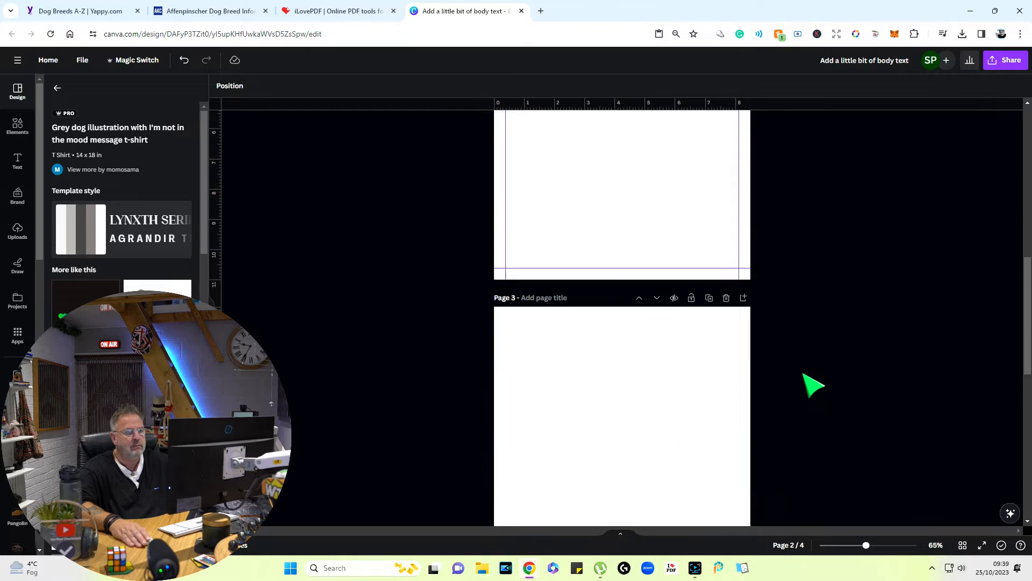
scroll(813, 385, down, 1)
scroll(813, 385, up, 5)
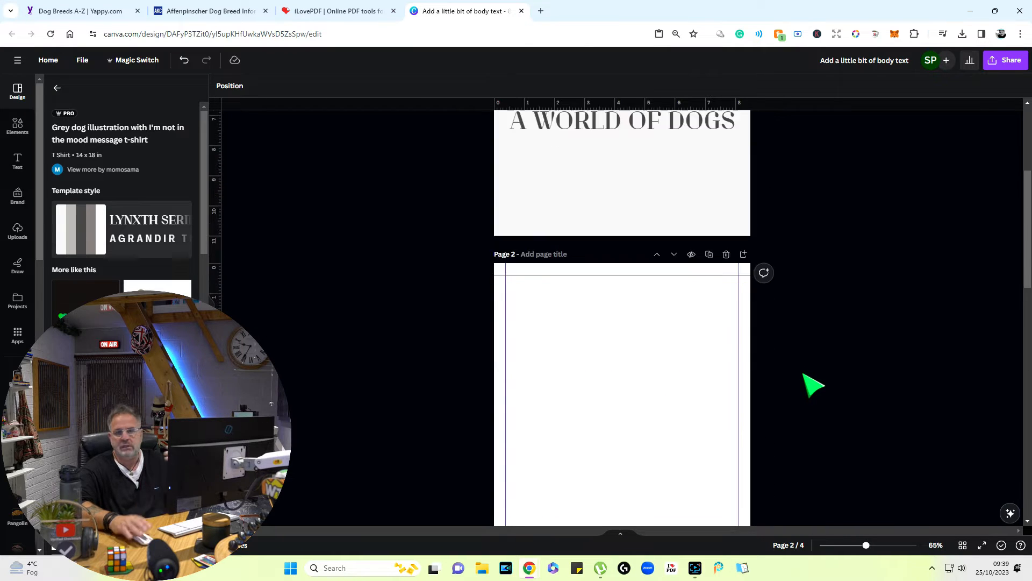
scroll(813, 385, down, 6)
scroll(814, 384, down, 1)
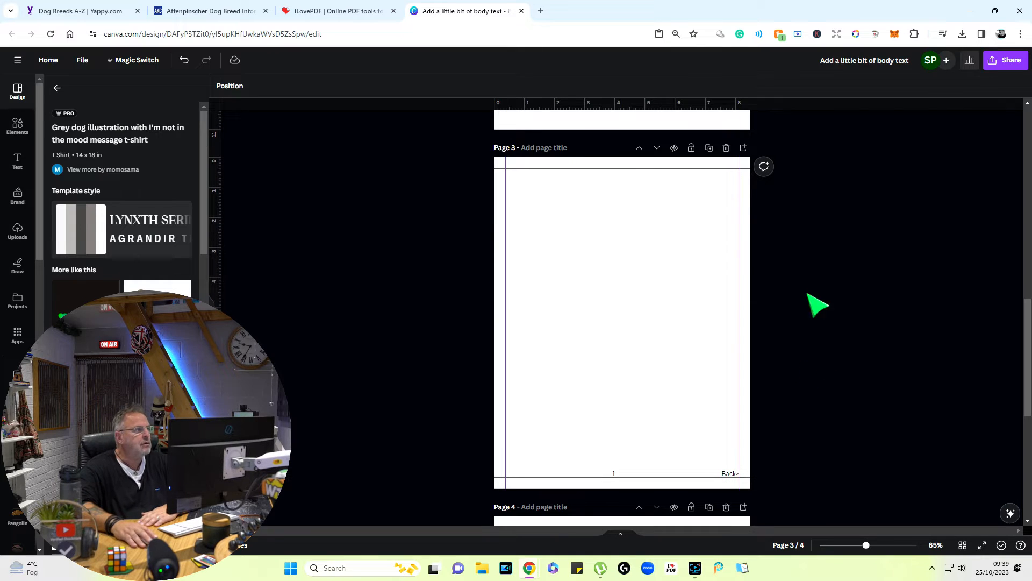
- Switch to the Yappy dog breeds page and copy all breed names listed under A, starting at Affenpinscher
click(108, 11)
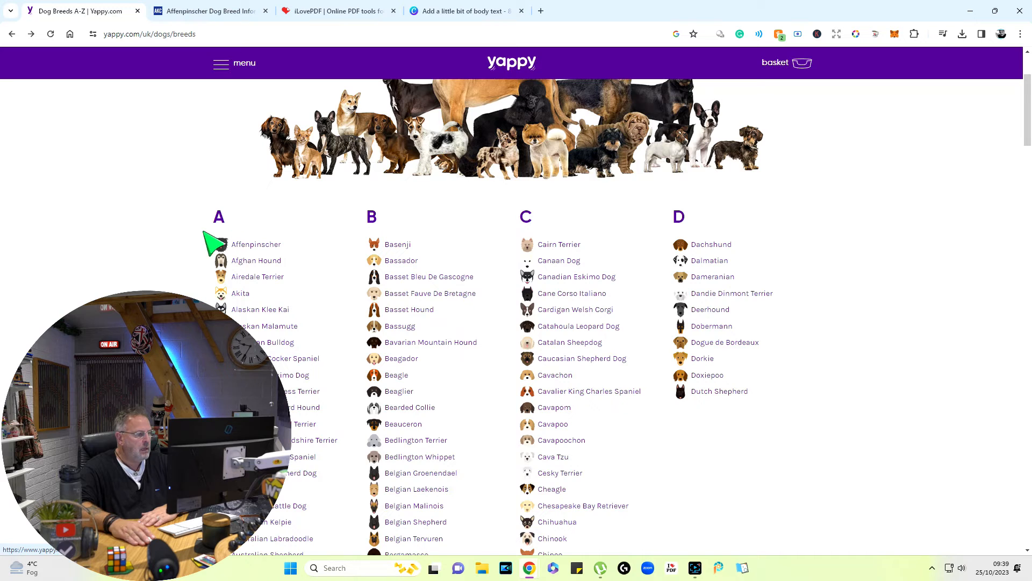
drag(189, 238, 288, 544)
click(189, 225)
scroll(189, 225, down, 3)
scroll(189, 225, up, 1)
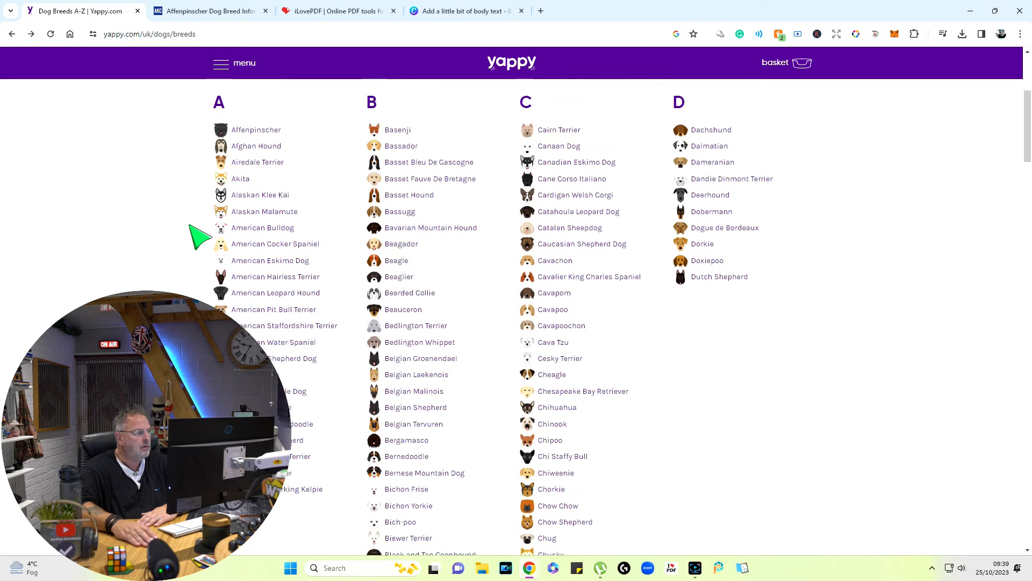
drag(200, 130, 293, 500)
right_click(289, 301)
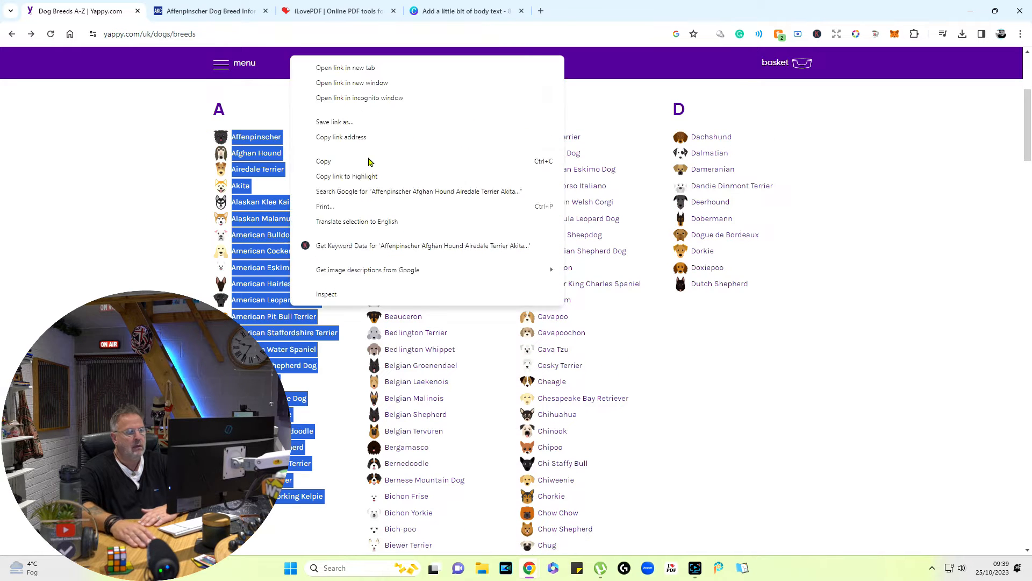
click(366, 156)
- Return to the Canva document, paste the breed list on page 3 and place it at the corner of the top and left guides
click(469, 11)
right_click(563, 203)
click(593, 251)
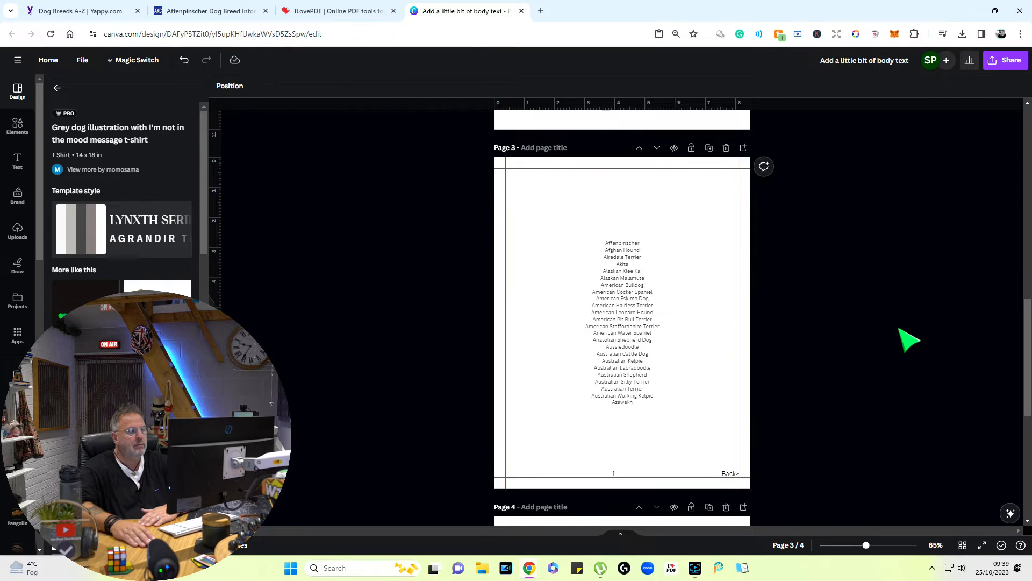
drag(631, 359, 553, 286)
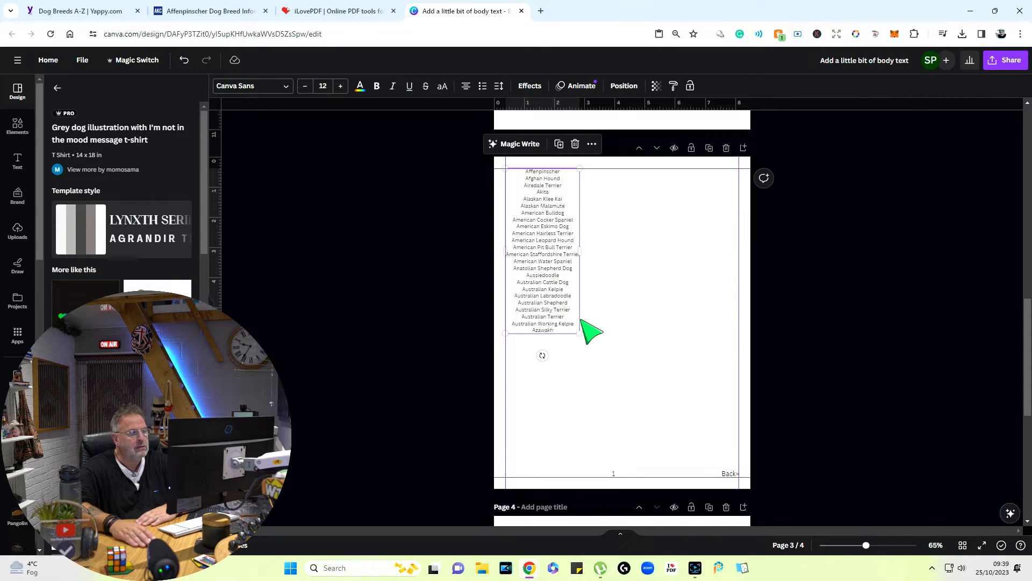
- Try enlarging the breed list to font size 14.1, and set it back to size 12
drag(580, 334, 583, 368)
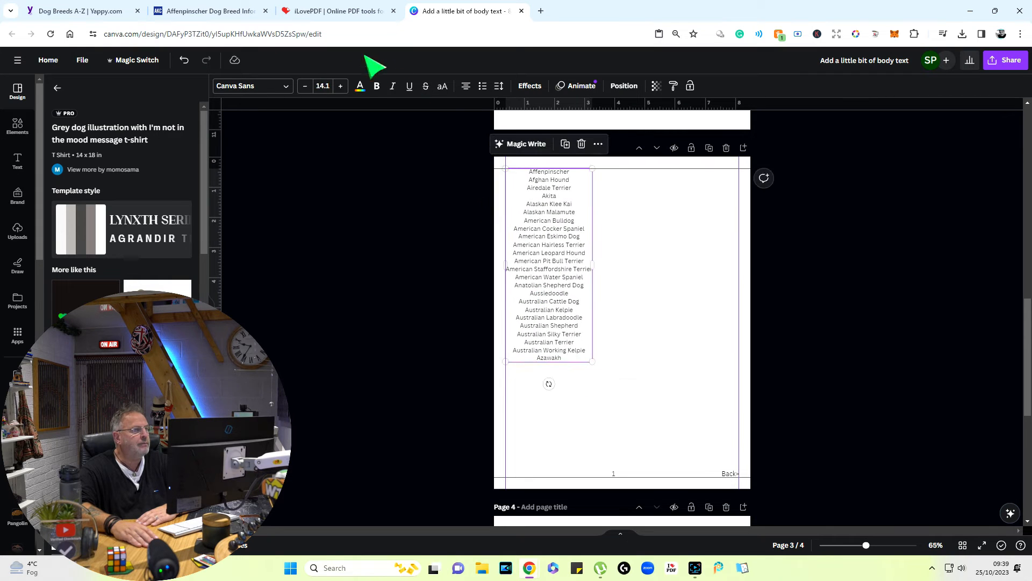
click(306, 87)
click(306, 87)
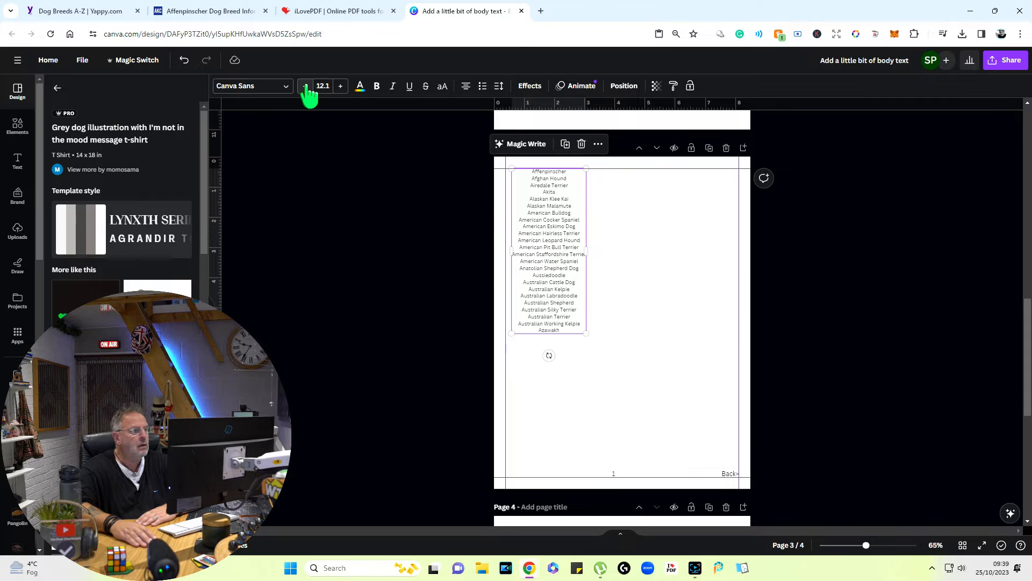
click(316, 86)
click(334, 177)
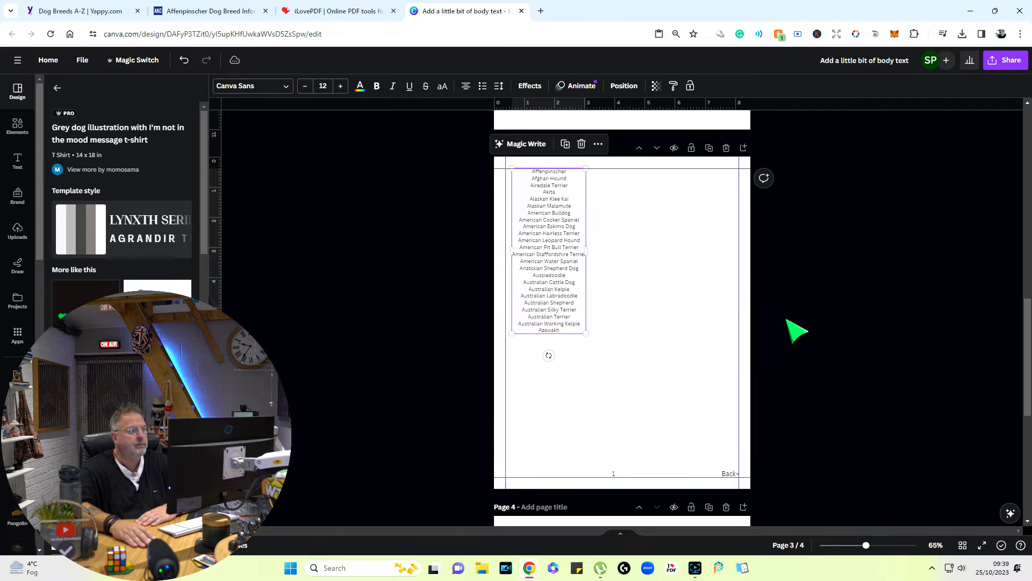
click(882, 336)
- Left-align the breed list and move it against the left guide, leaving room for a heading below the top guide
click(569, 293)
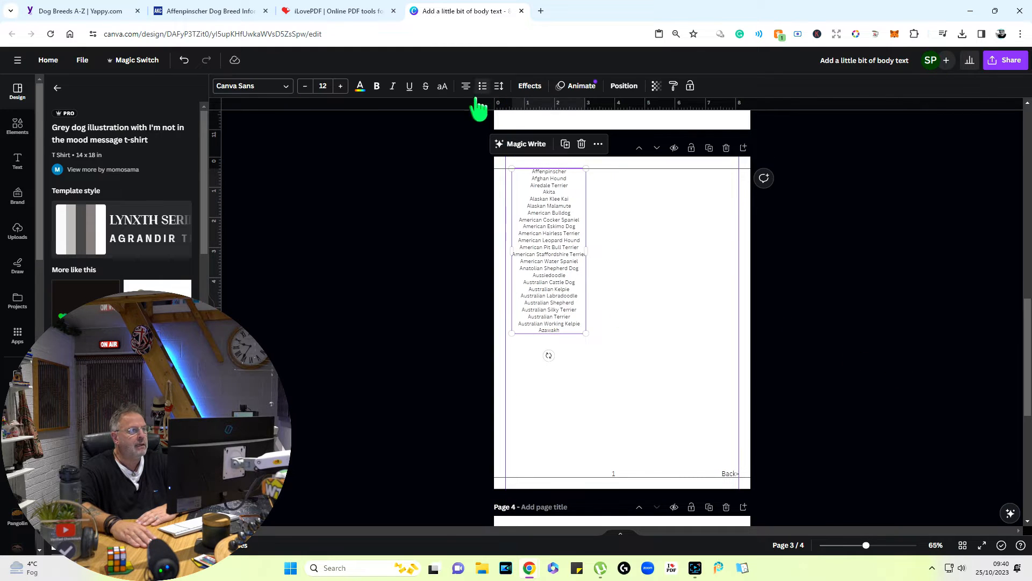
click(466, 87)
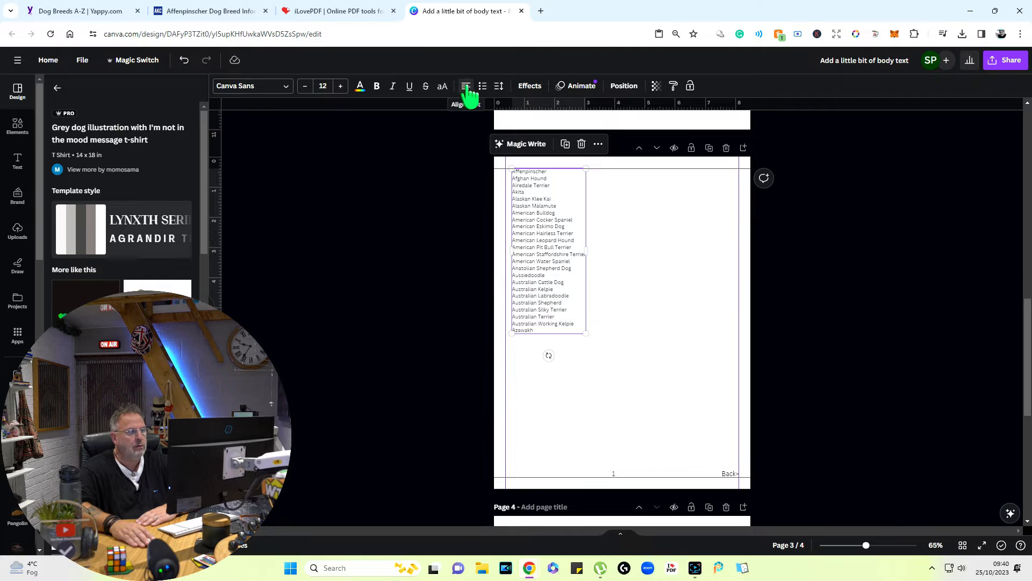
click(963, 302)
click(551, 292)
mouse_move(551, 292)
mouse_down()
mouse_move(544, 283)
mouse_move(537, 297)
mouse_up()
click(629, 191)
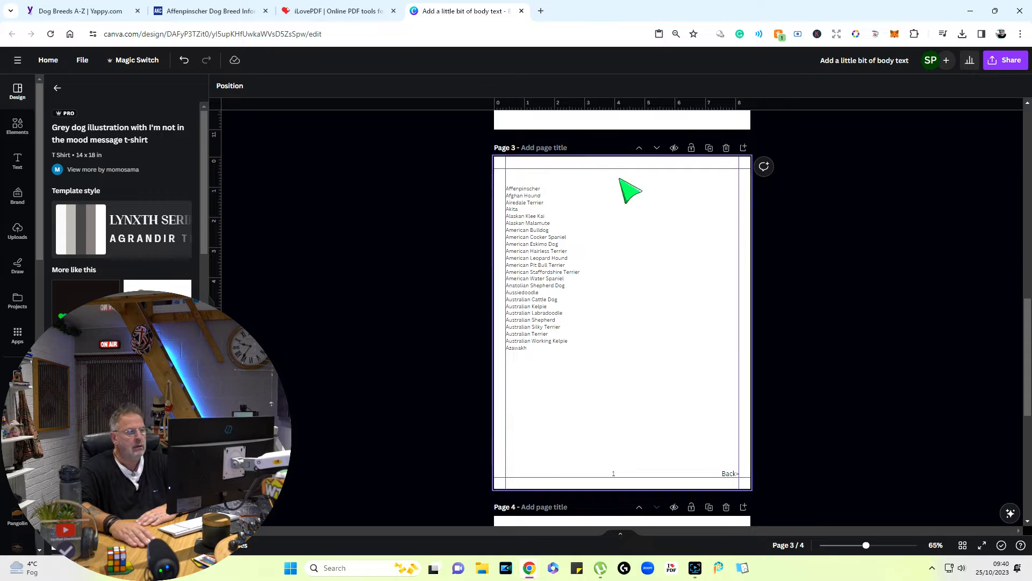
- Add a subheading text box above the breed list on page 3 and stretch it from the left guide to the right guide
click(22, 164)
drag(94, 238, 739, 178)
drag(556, 179, 511, 186)
click(692, 274)
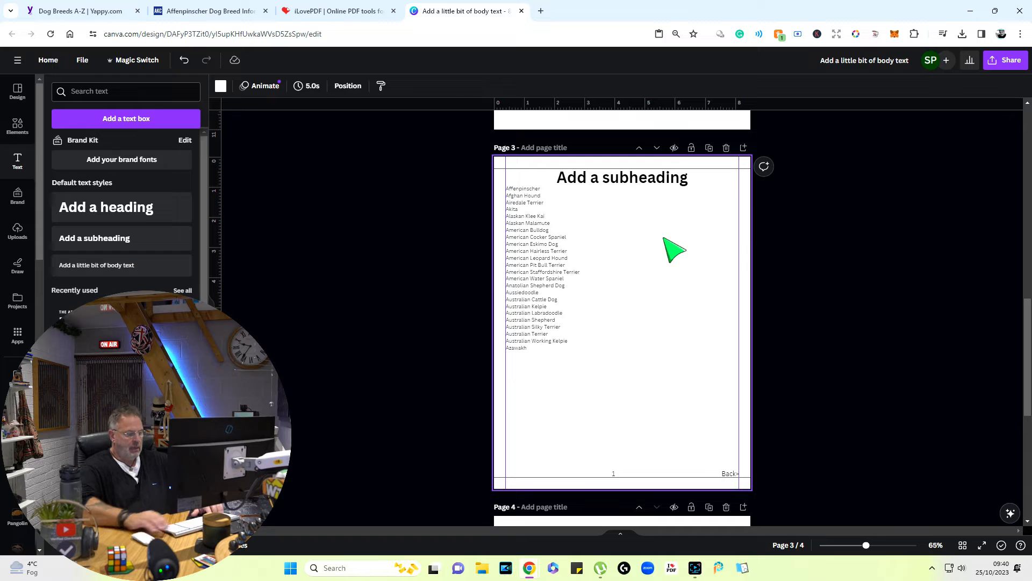
- Replace the subheading's placeholder text with "Dog Index"
click(640, 186)
click(637, 184)
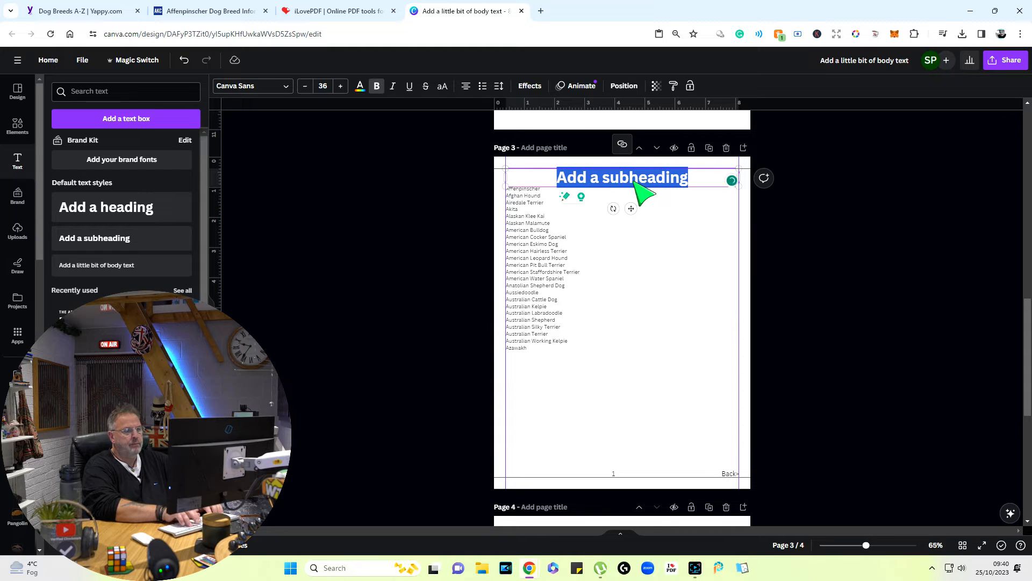
text(d)
key(BackSpace)
key(BackSpace)
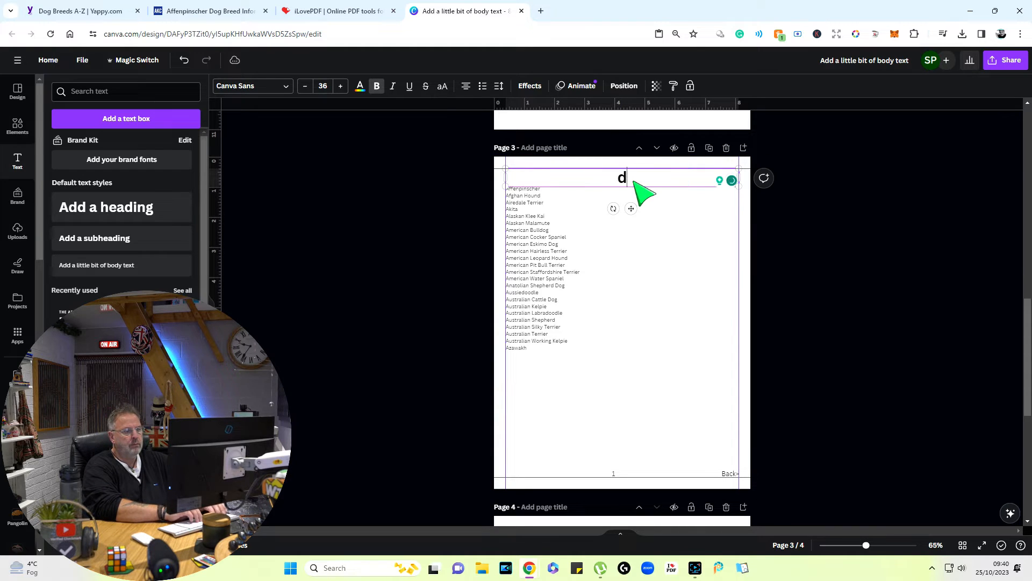
text(og Index)
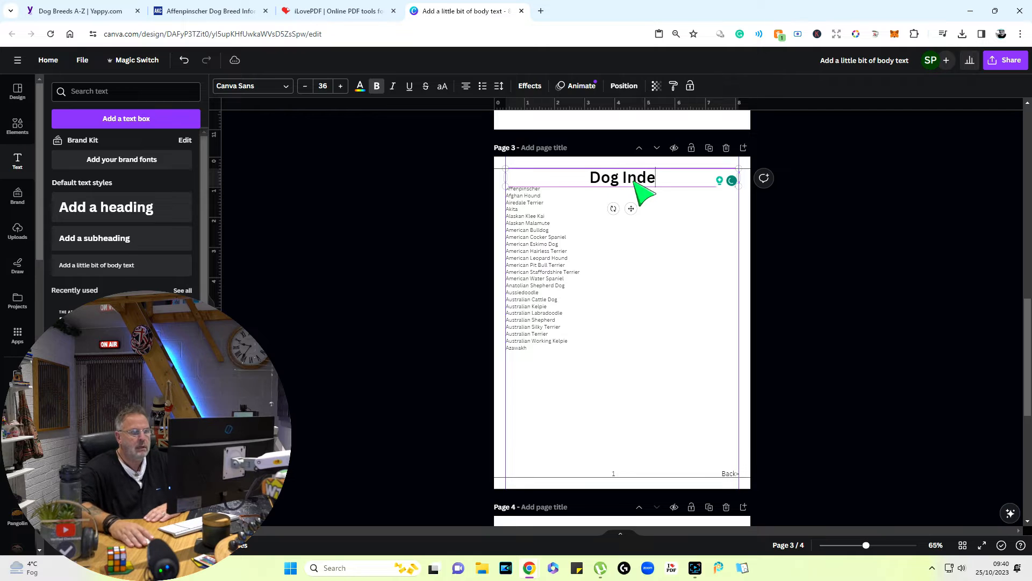
click(671, 308)
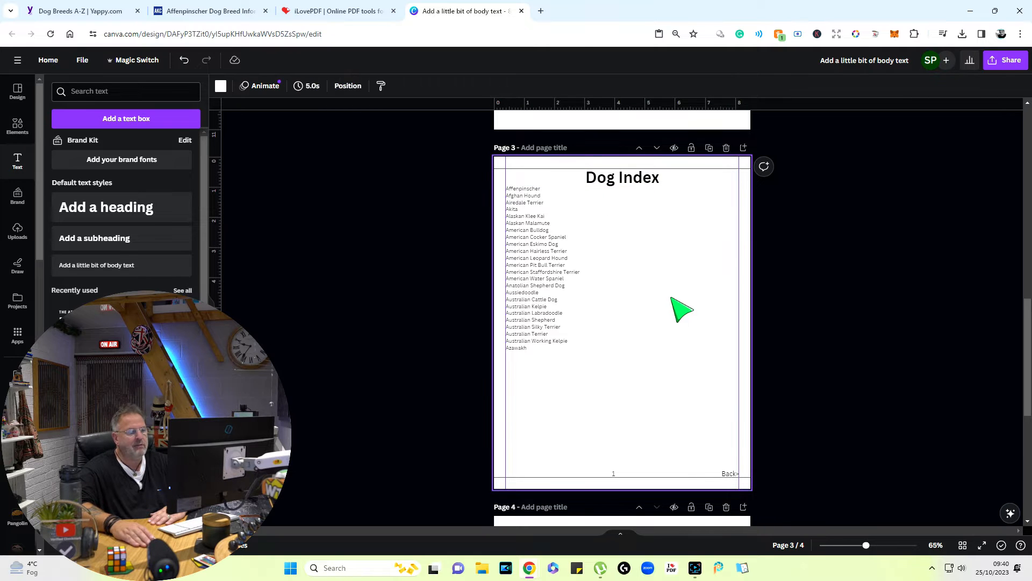
- Delete the page number and the "Back>" text from the Dog Index page
scroll(631, 312, down, 6)
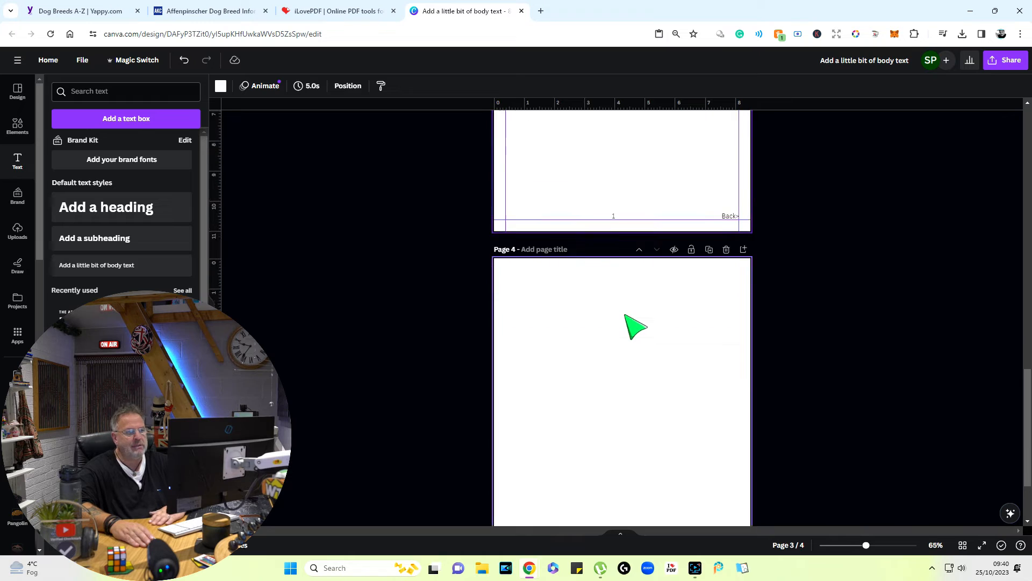
scroll(637, 332, up, 8)
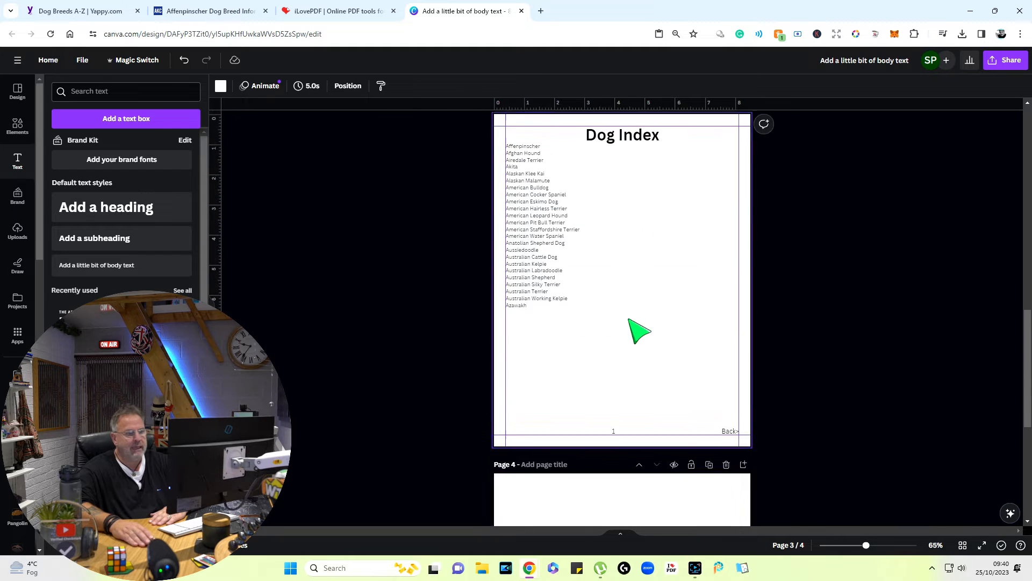
scroll(803, 367, down, 4)
scroll(803, 364, up, 2)
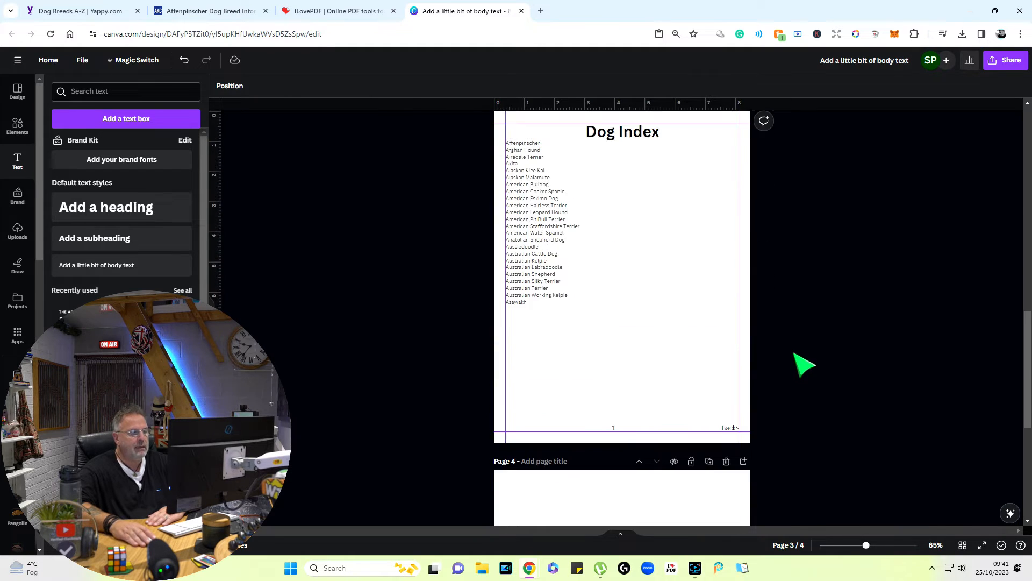
click(622, 428)
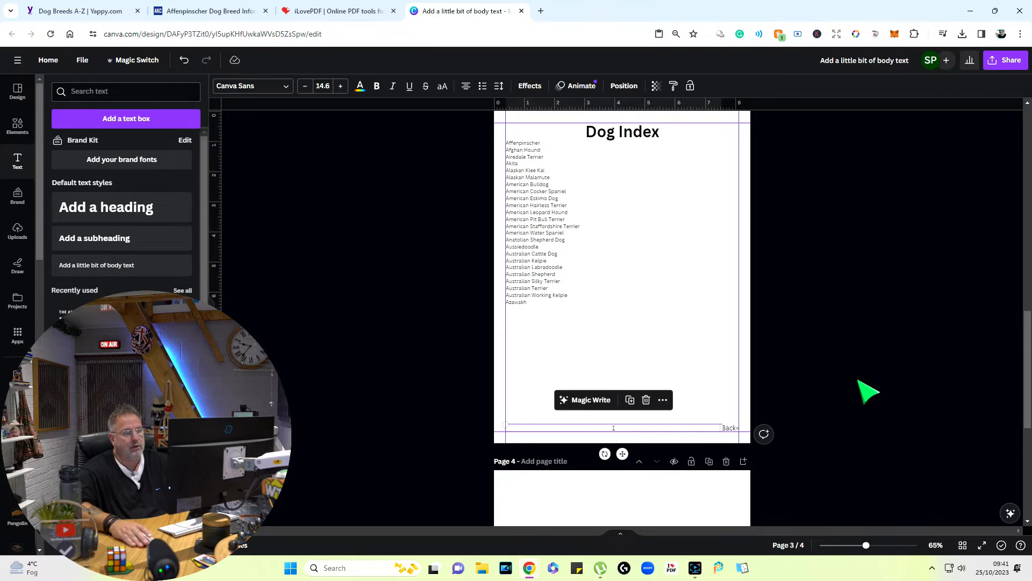
key(Delete)
click(728, 427)
key(Delete)
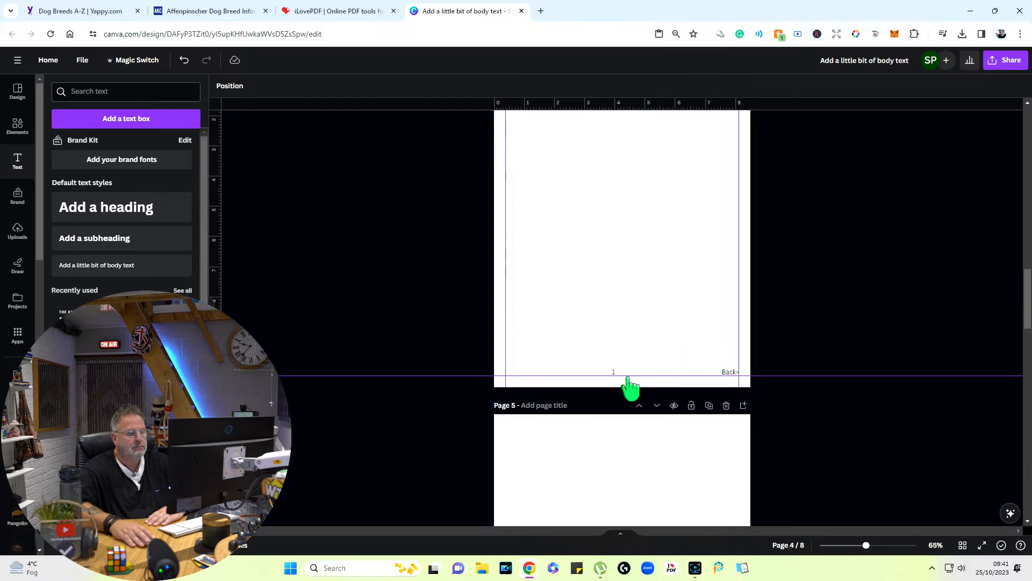
- Copy the breed name "Affenpinscher" from the Dog Index list and paste it as the title of page 4
scroll(809, 314, up, 2)
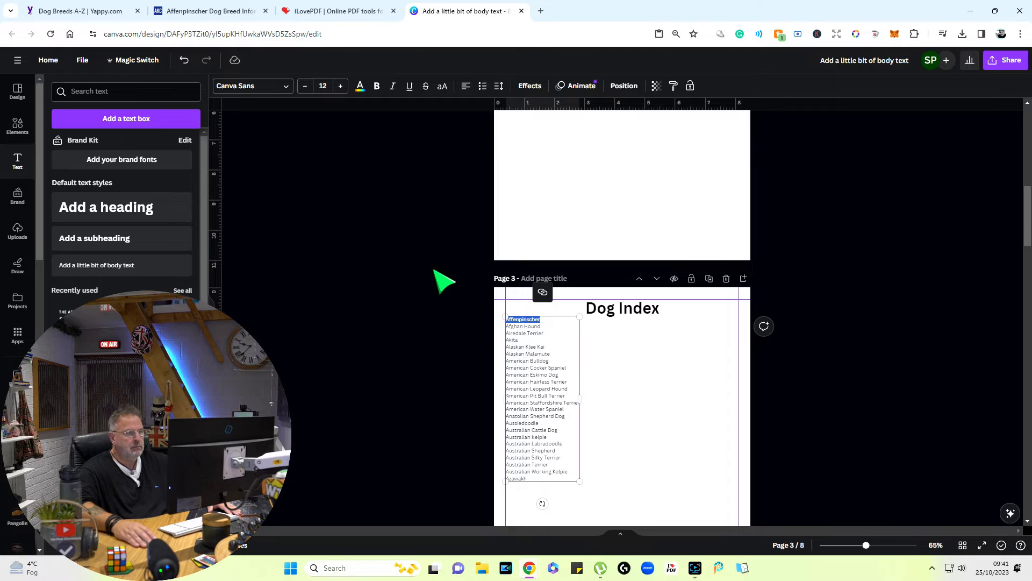
right_click(530, 319)
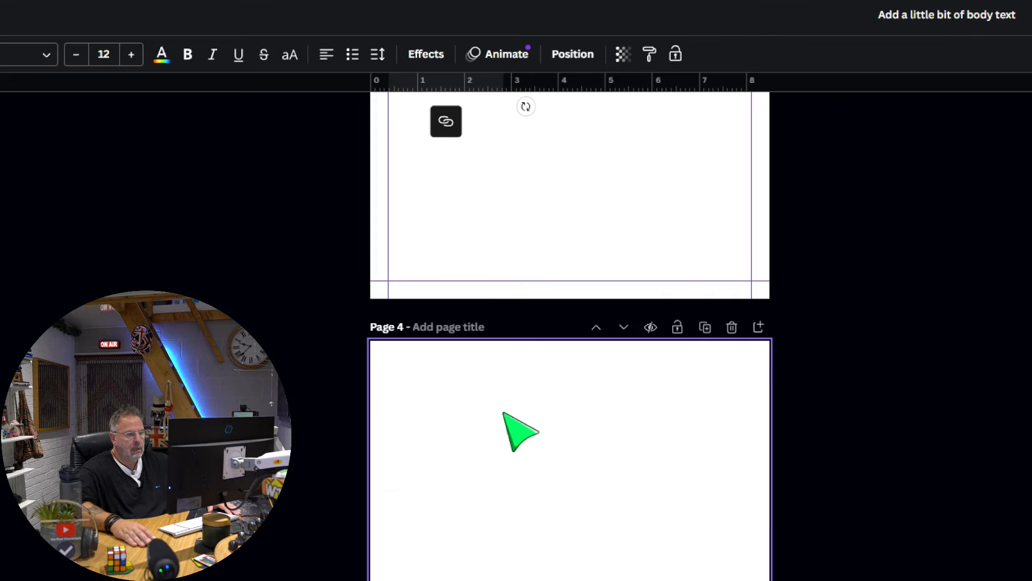
click(500, 427)
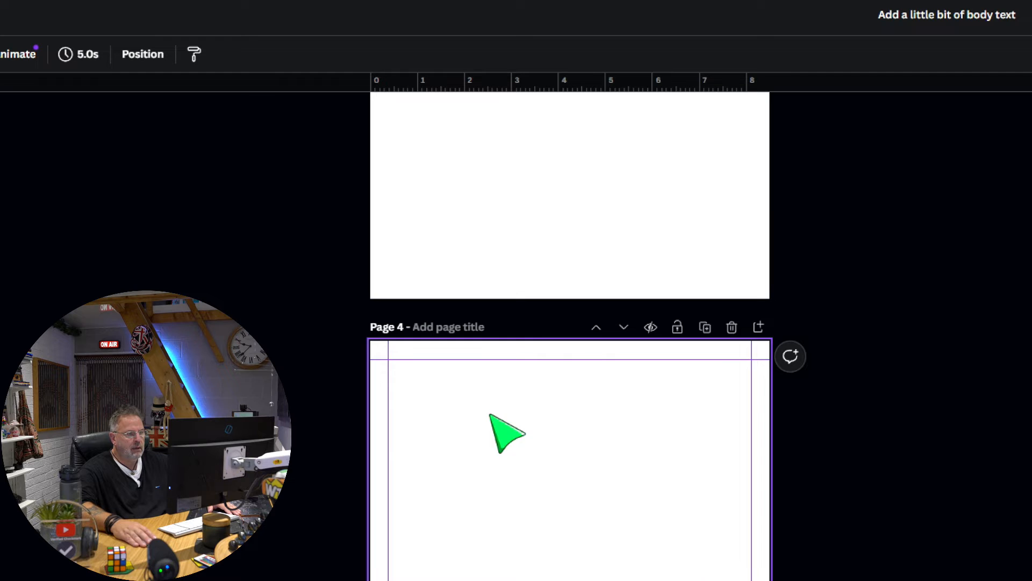
right_click(490, 416)
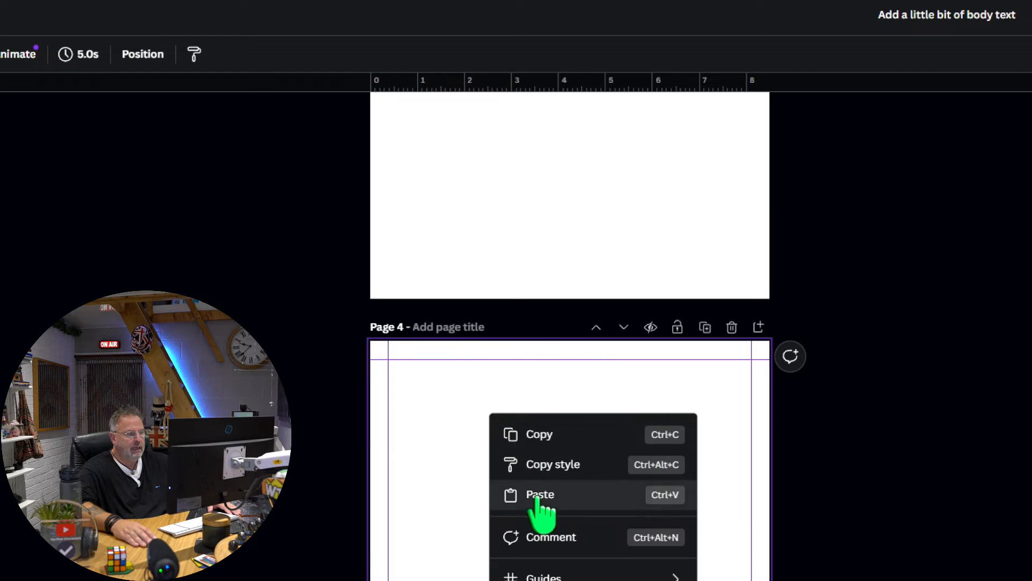
click(439, 327)
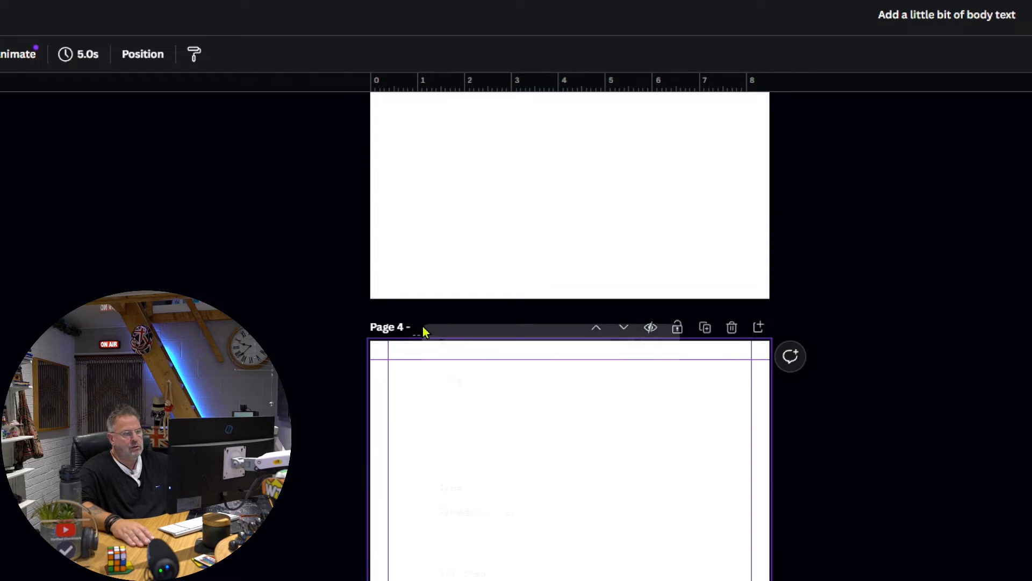
right_click(423, 328)
click(466, 492)
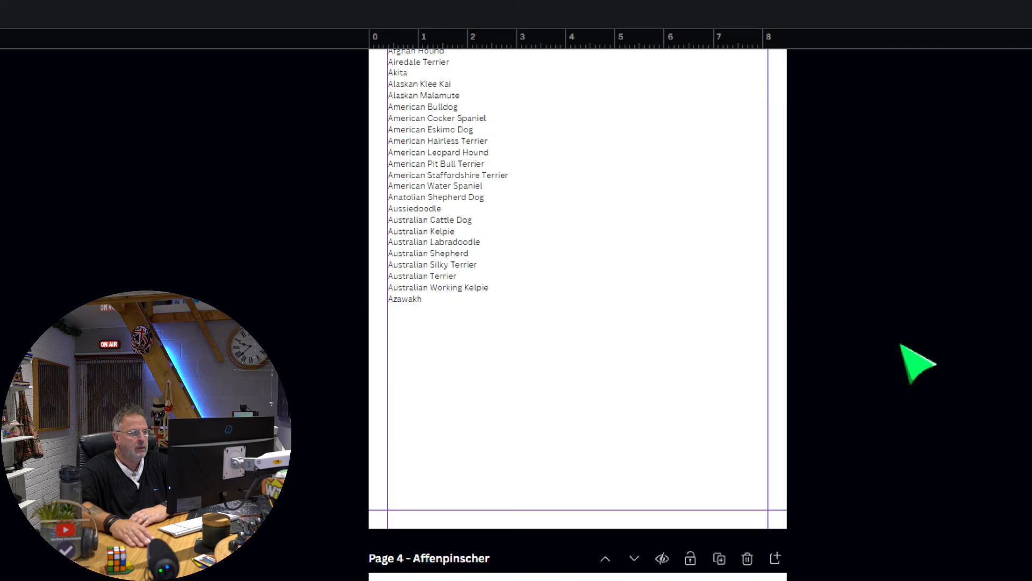
- Give page 3, the Dog Index page, a page title of its own
scroll(916, 364, up, 5)
click(430, 326)
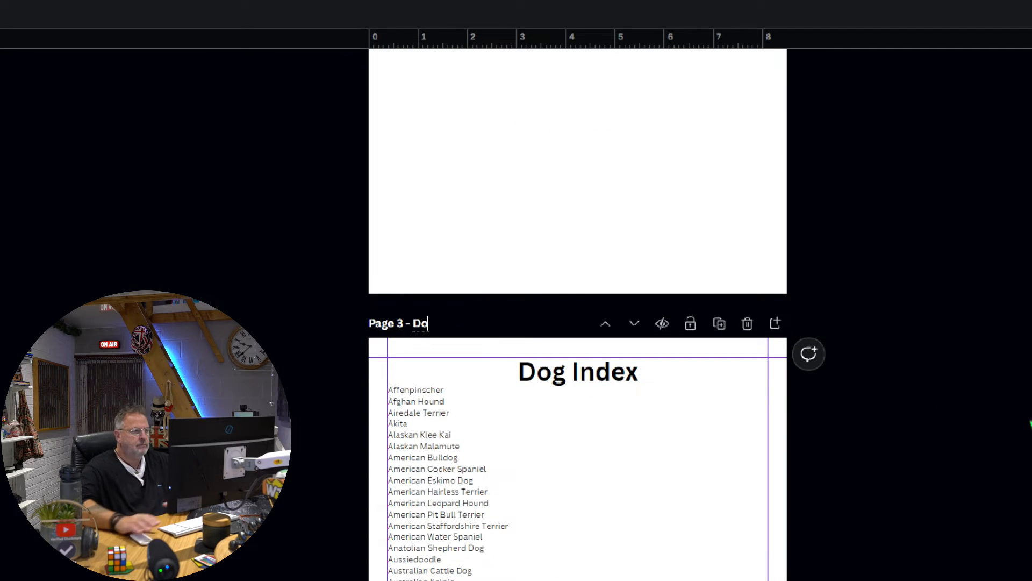
scroll(845, 325, down, 10)
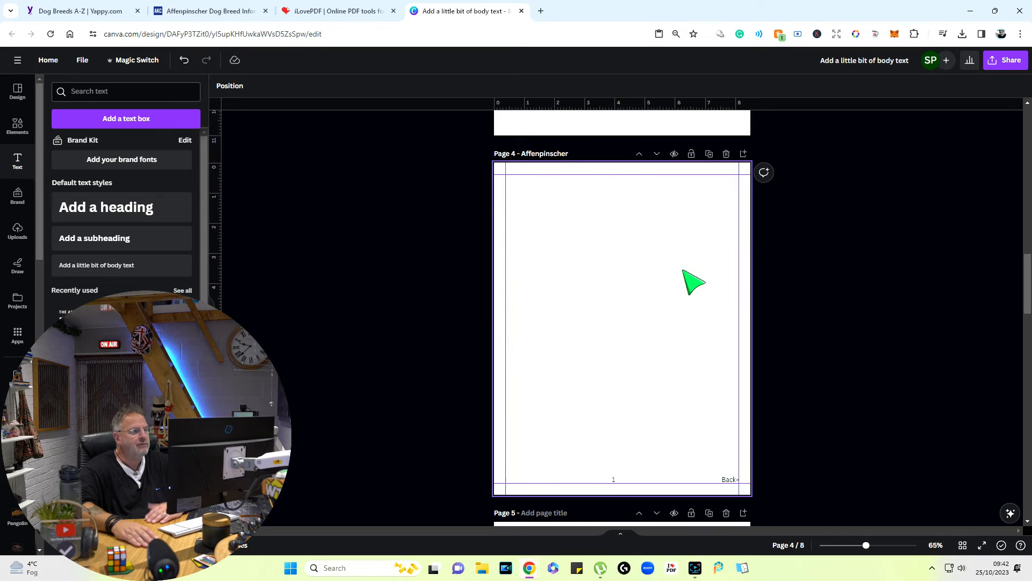
- Switch to the American Kennel Club's Affenpinscher page and copy the "About the Breed" paragraphs
click(565, 225)
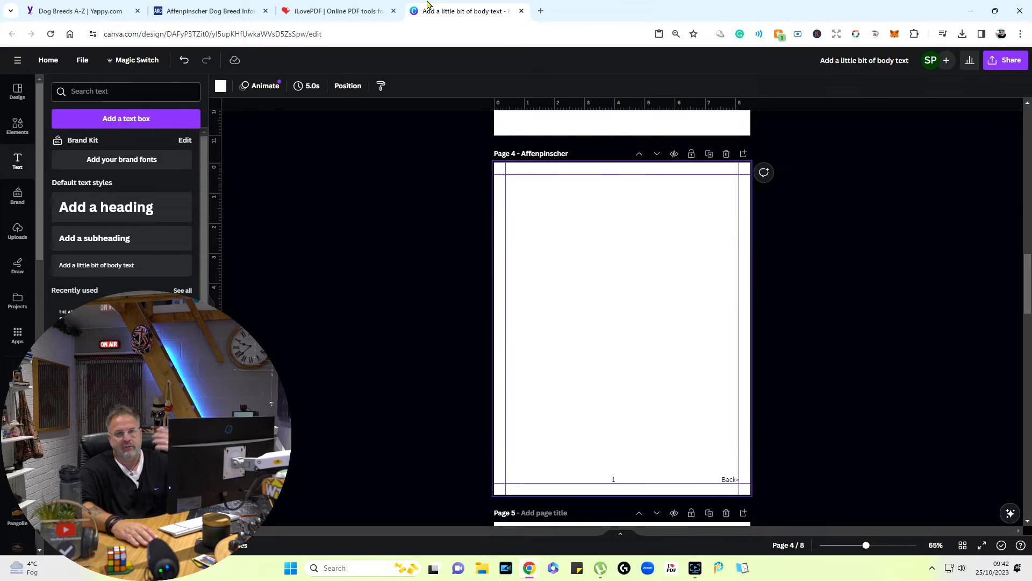
click(323, 13)
click(231, 11)
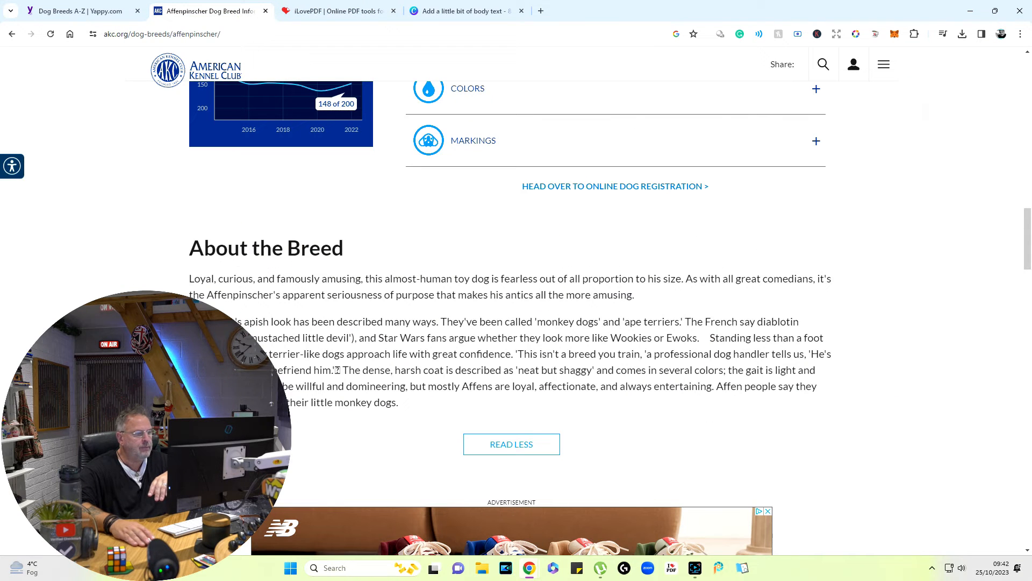
drag(274, 295, 544, 403)
right_click(540, 353)
click(586, 366)
- Switch back to Canva, paste the breed description on page 4 and place it in the lower half of the page
click(463, 11)
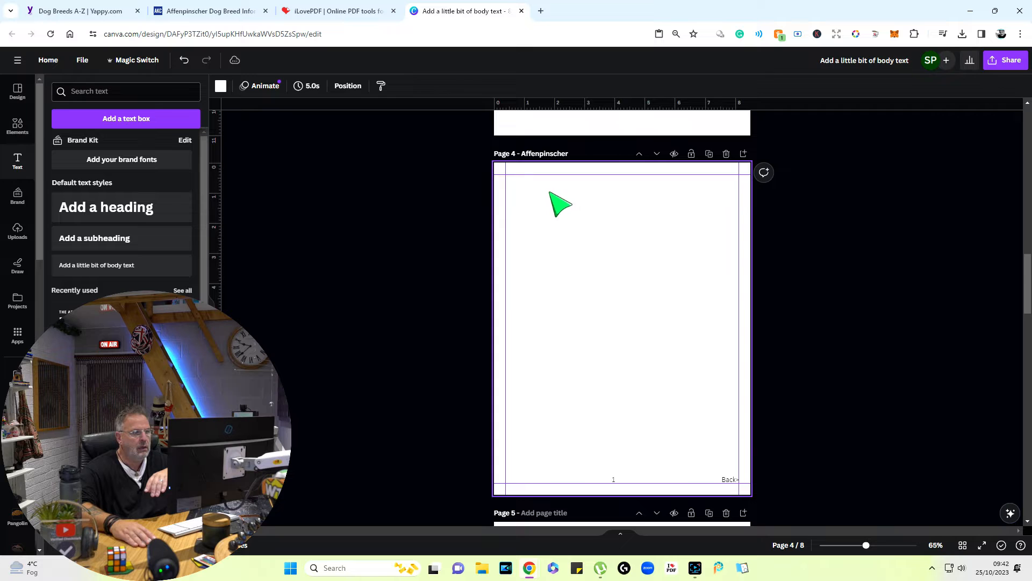
right_click(536, 194)
click(557, 239)
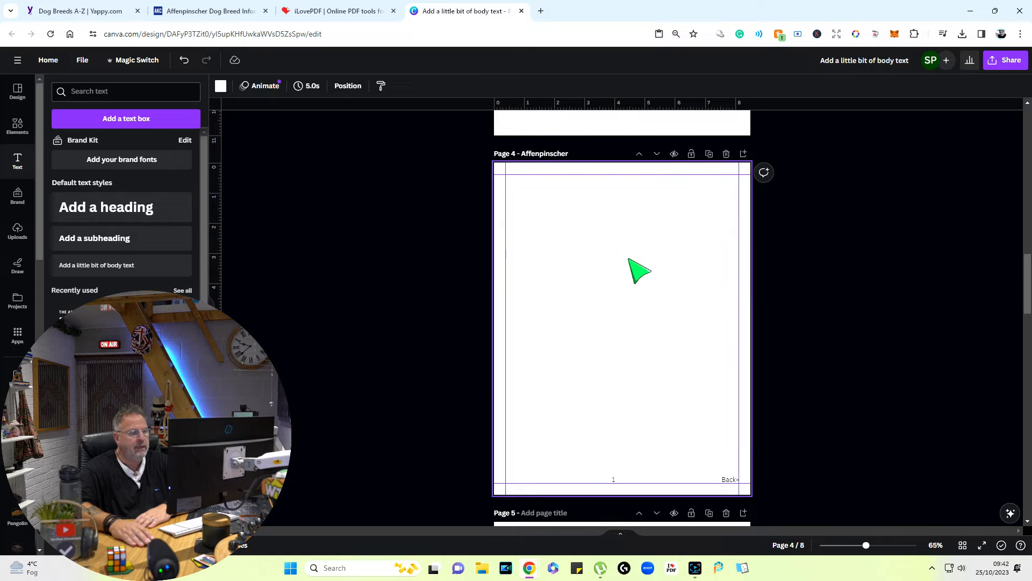
click(941, 341)
click(678, 382)
drag(679, 382, 673, 394)
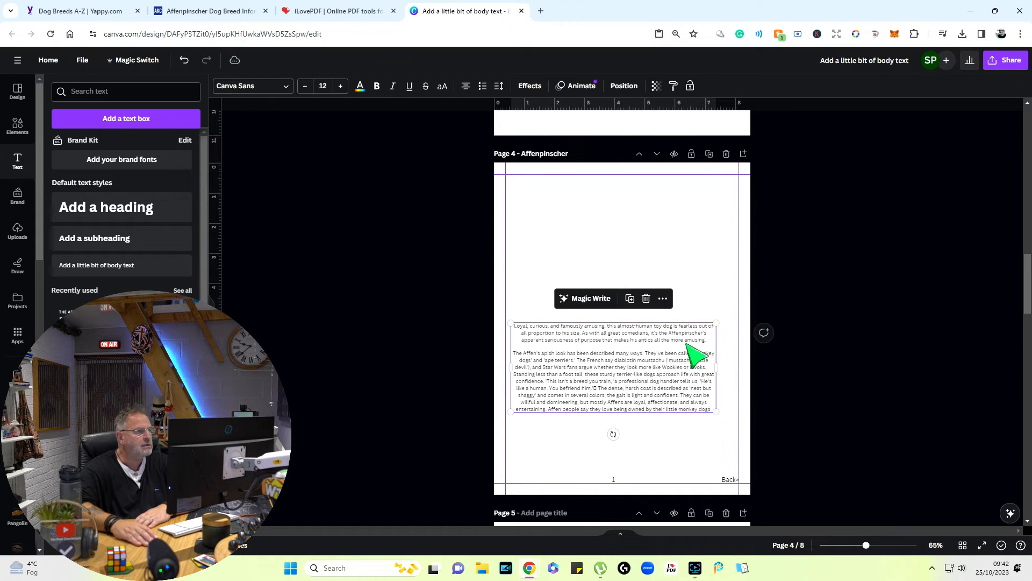
- Add a photo of a lying Affenpinscher to page 4, shrunk into the corner of the top and right guides above the description
click(17, 376)
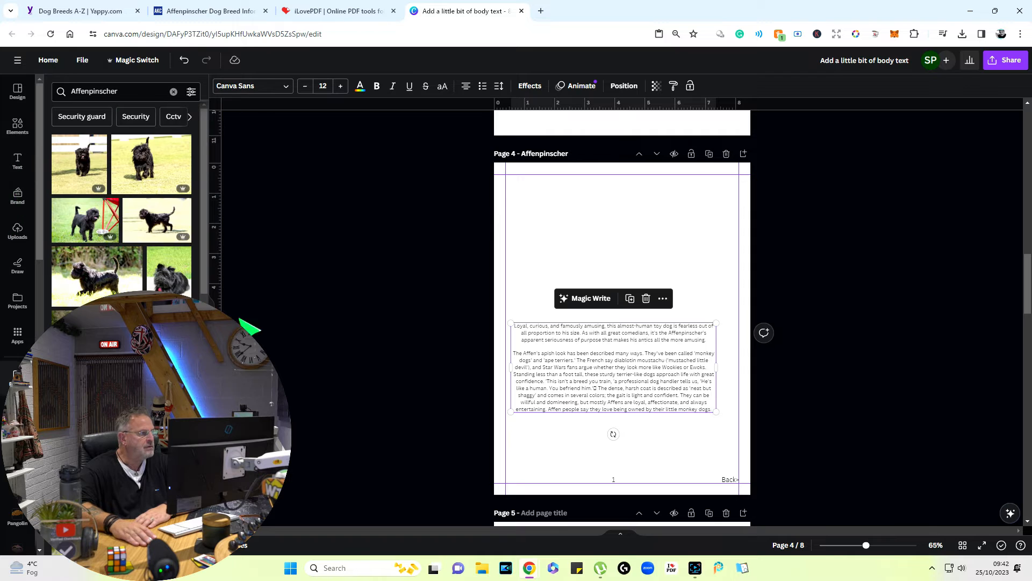
click(177, 285)
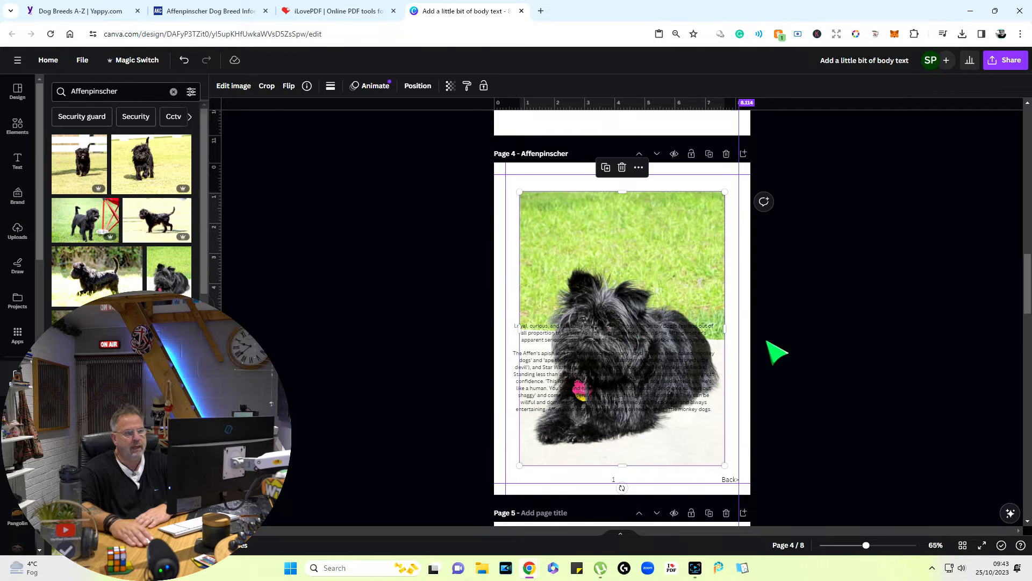
drag(685, 295, 699, 277)
drag(534, 448, 654, 320)
click(830, 295)
- Add the heading "Affenpinscher" to page 4 and place it where the top and left guides meet, beside the photo
click(688, 337)
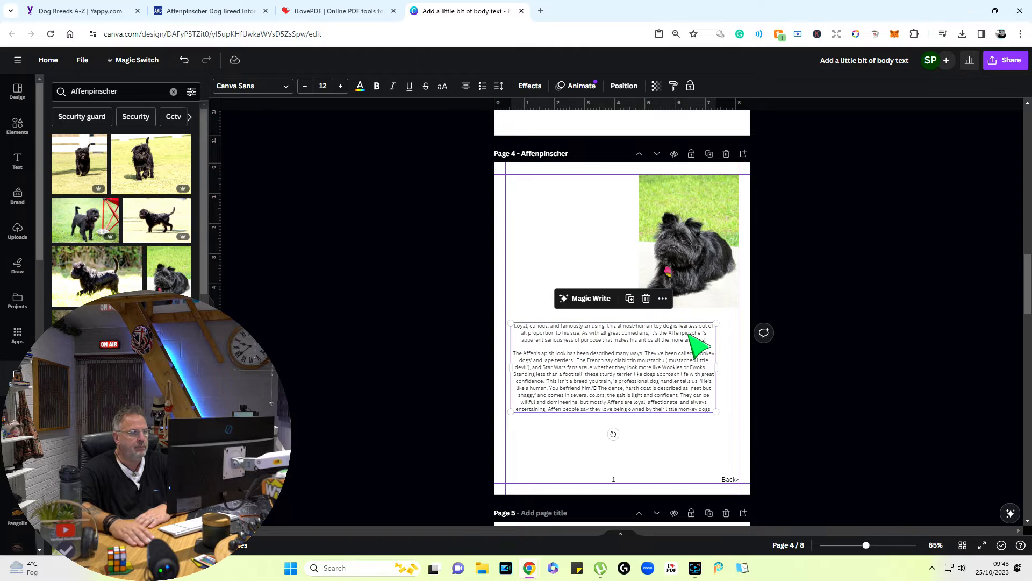
key(ctrl+v)
drag(618, 331, 600, 199)
click(882, 300)
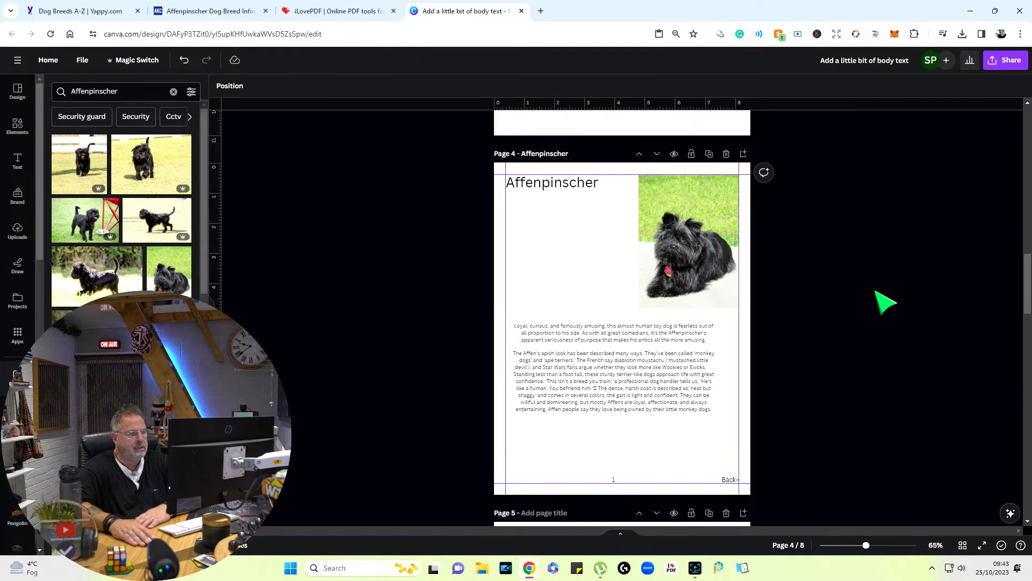
- Center the description text box on page 4 and stretch it to the full page width
click(643, 383)
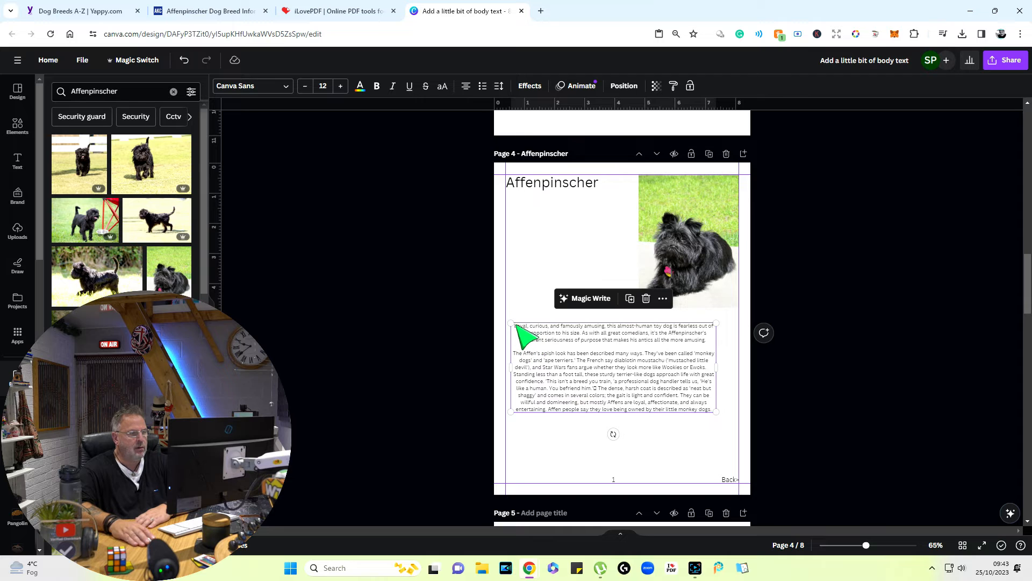
drag(516, 324, 524, 329)
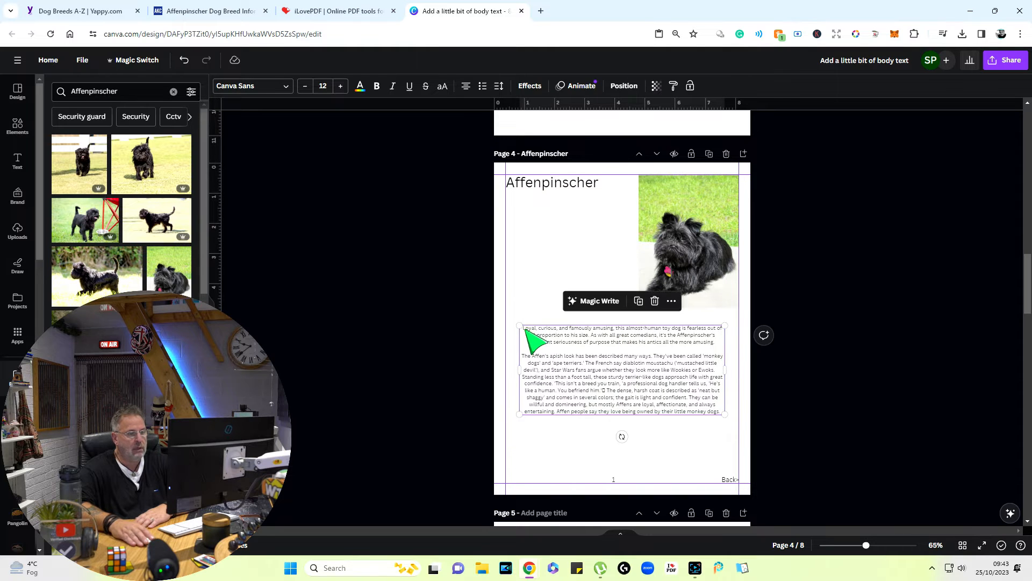
double_click(524, 332)
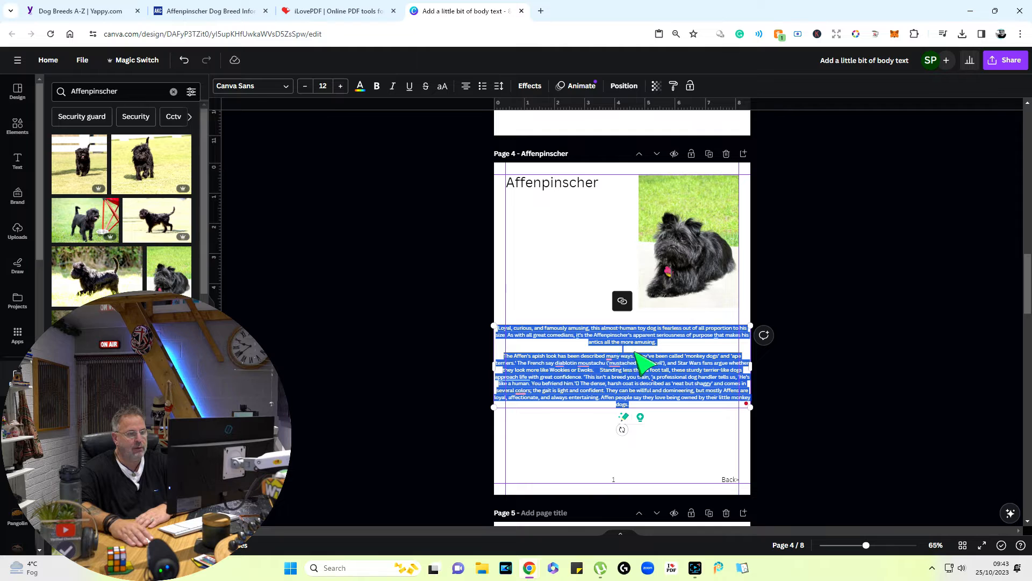
- Cut the first paragraph out of the breed description and paste it on page 4 as a separate text box
click(657, 346)
drag(662, 345, 500, 329)
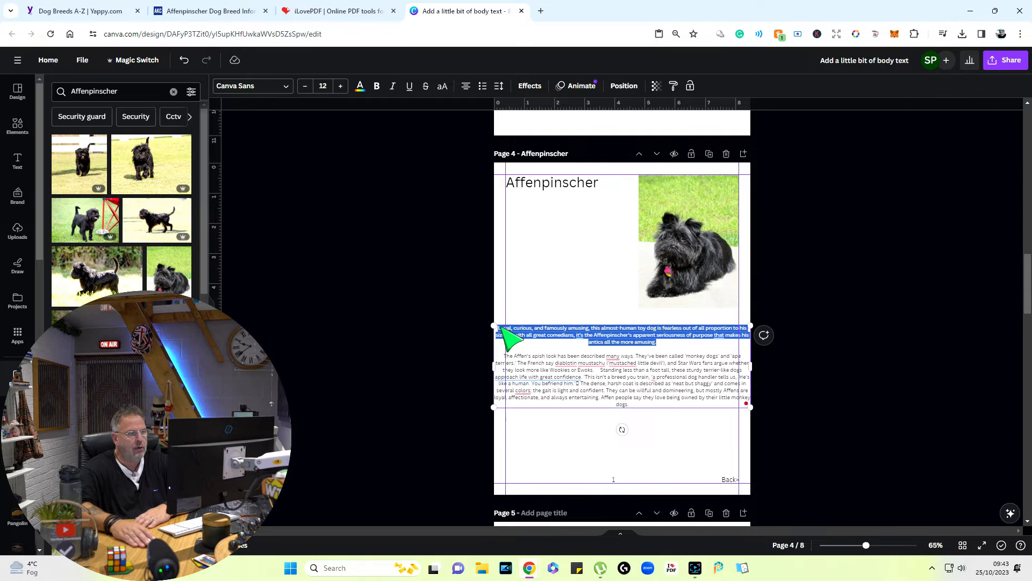
right_click(574, 332)
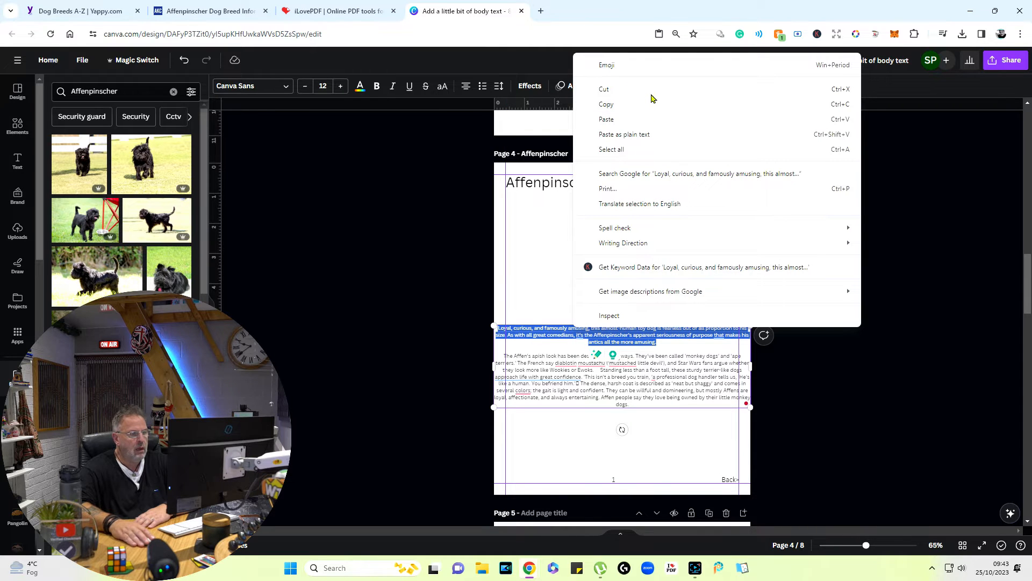
click(652, 91)
right_click(560, 233)
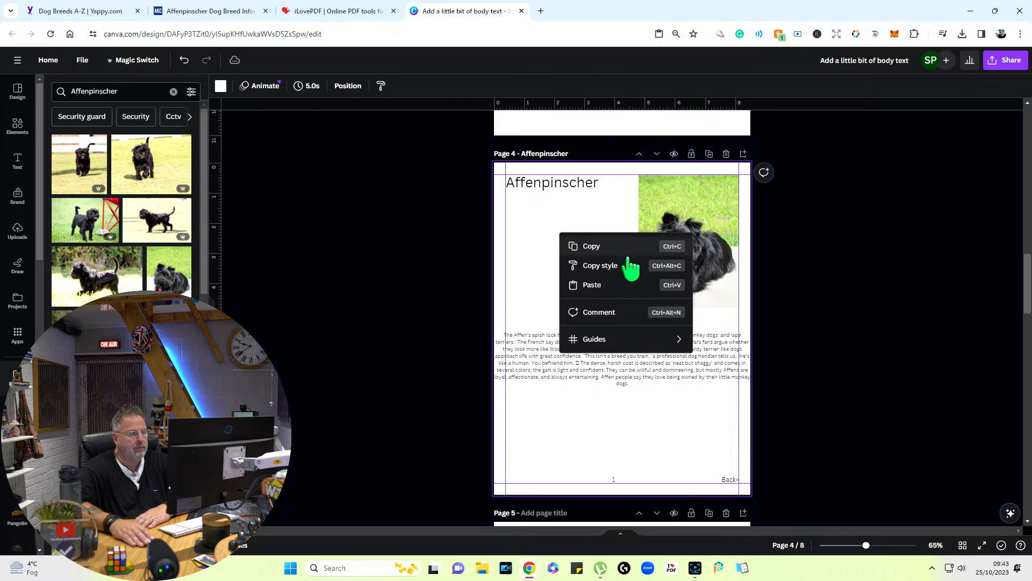
click(630, 290)
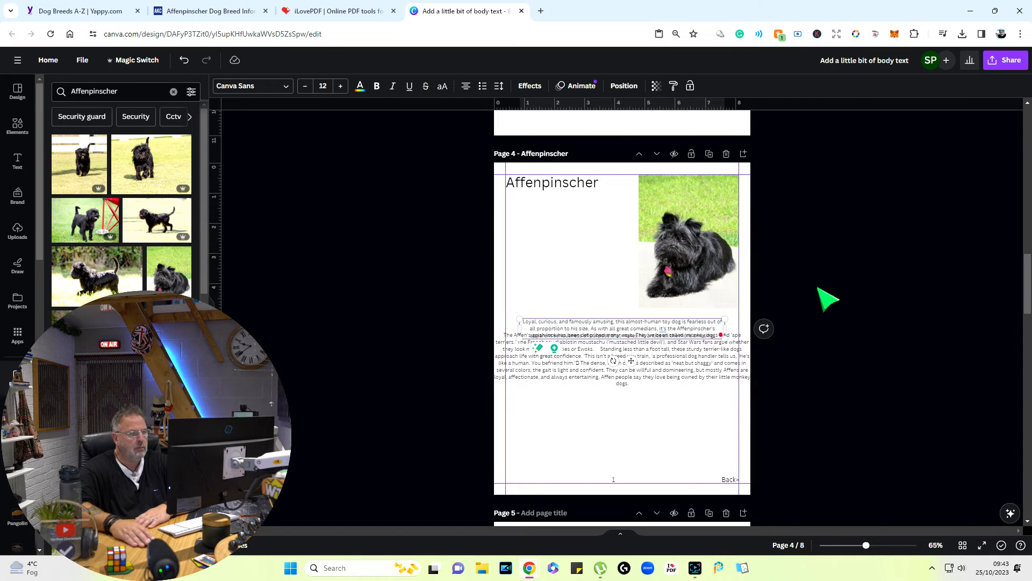
- Move the separate first paragraph under the heading and narrow it to fit between the left guide and the photo
drag(647, 329, 634, 219)
drag(712, 221, 635, 221)
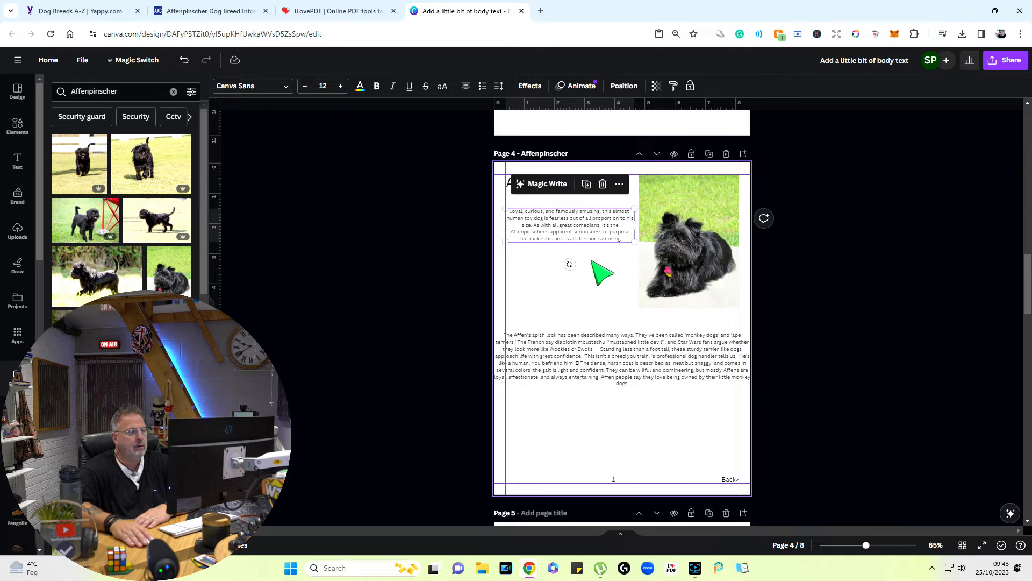
click(587, 234)
click(835, 245)
- Justify the text of the first paragraph beside the photo
click(580, 244)
click(579, 238)
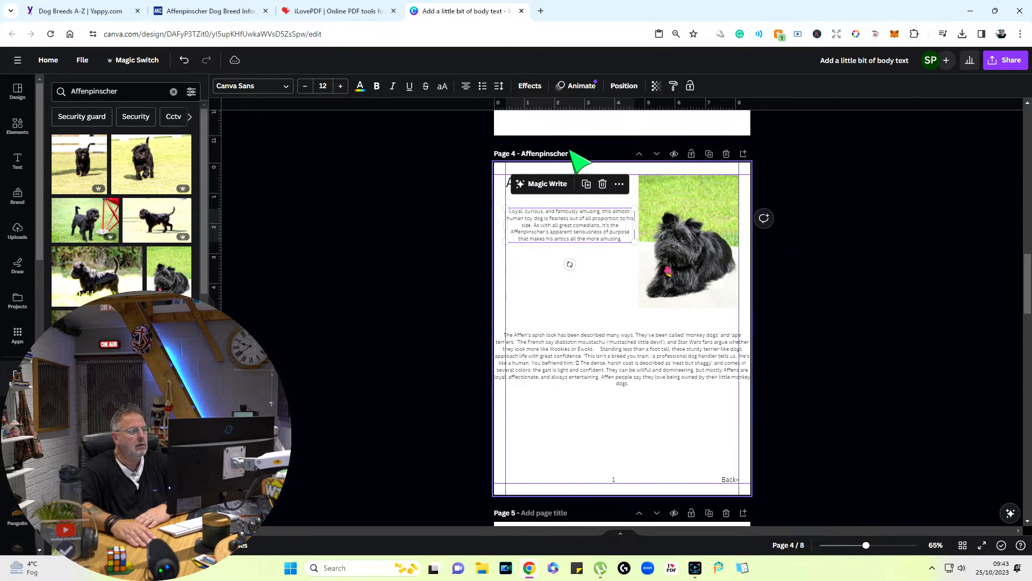
click(466, 87)
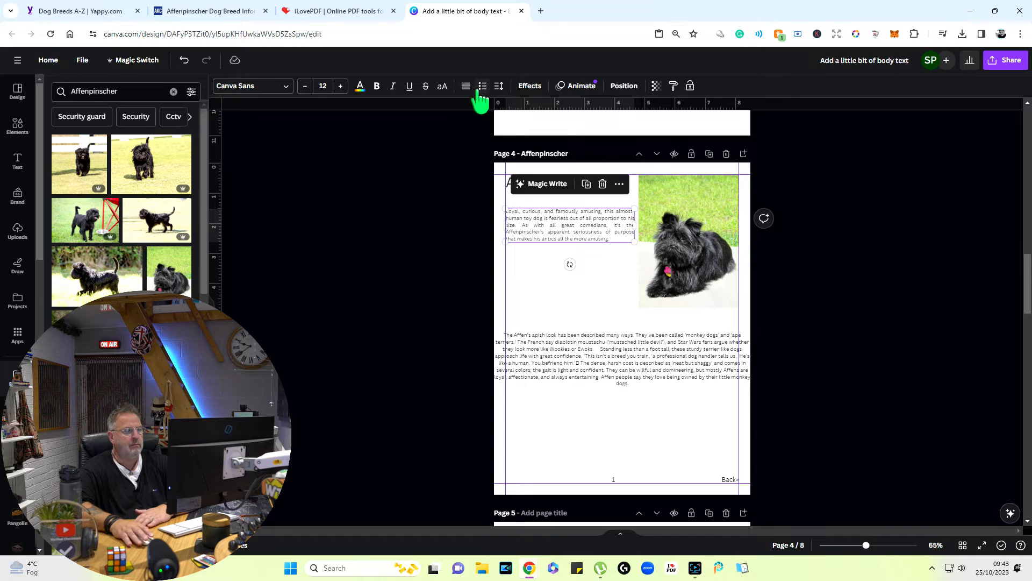
click(843, 289)
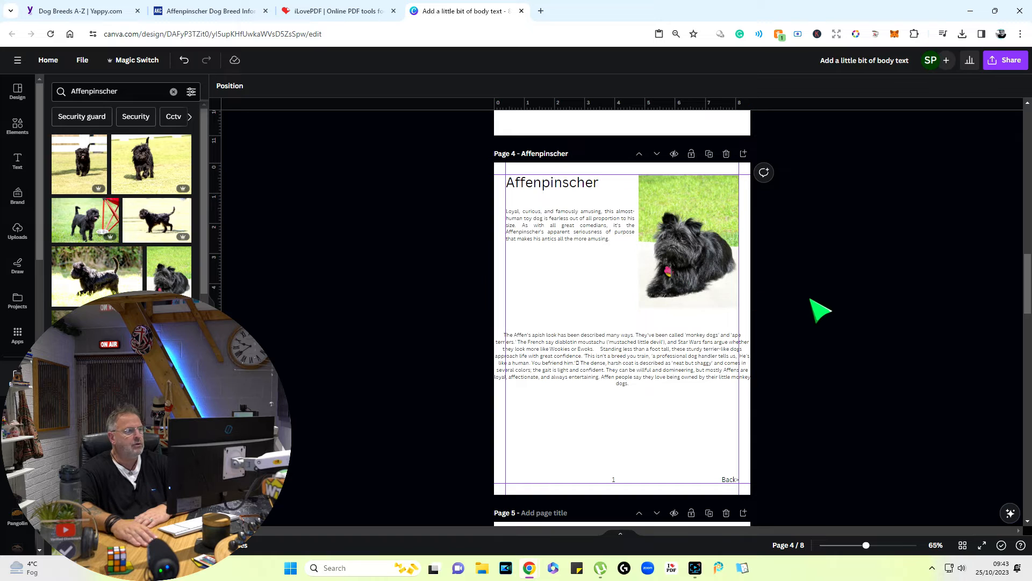
- Move the first paragraph slightly down to leave more space below the "Affenpinscher" heading
click(595, 226)
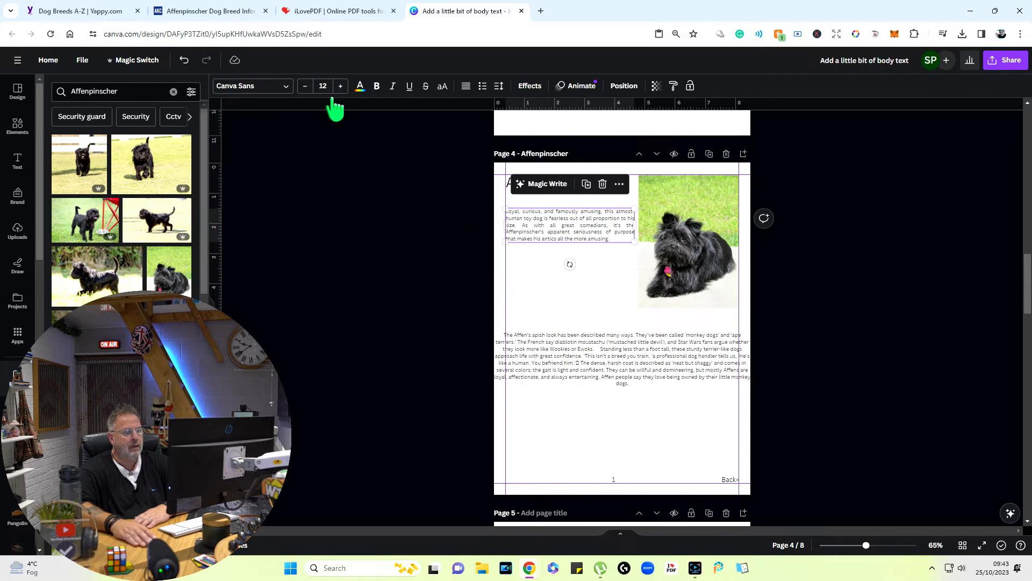
click(859, 324)
drag(588, 233, 590, 253)
- Narrow the longer description paragraph to fit between the left and right guides, and justify its text
click(710, 363)
mouse_move(755, 357)
mouse_down()
mouse_move(776, 378)
mouse_move(741, 360)
mouse_up()
drag(491, 354, 506, 356)
click(465, 87)
click(467, 88)
click(853, 379)
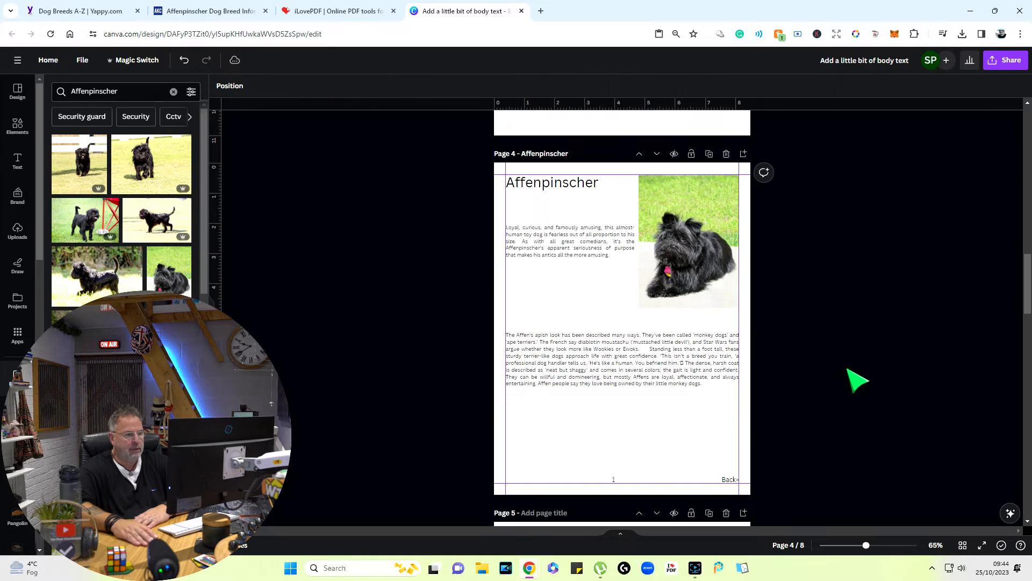
- Split the longer description on the Affenpinscher page into two spaced paragraphs, starting the second at "Standing less than a foot tall"
click(655, 352)
click(654, 350)
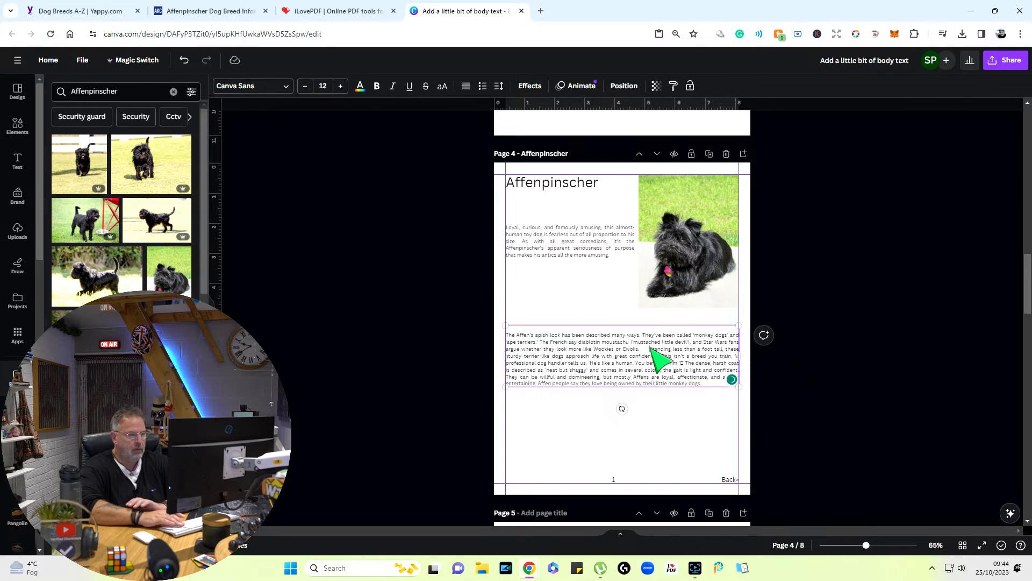
key(Return)
key(Return)
key(Escape)
click(842, 407)
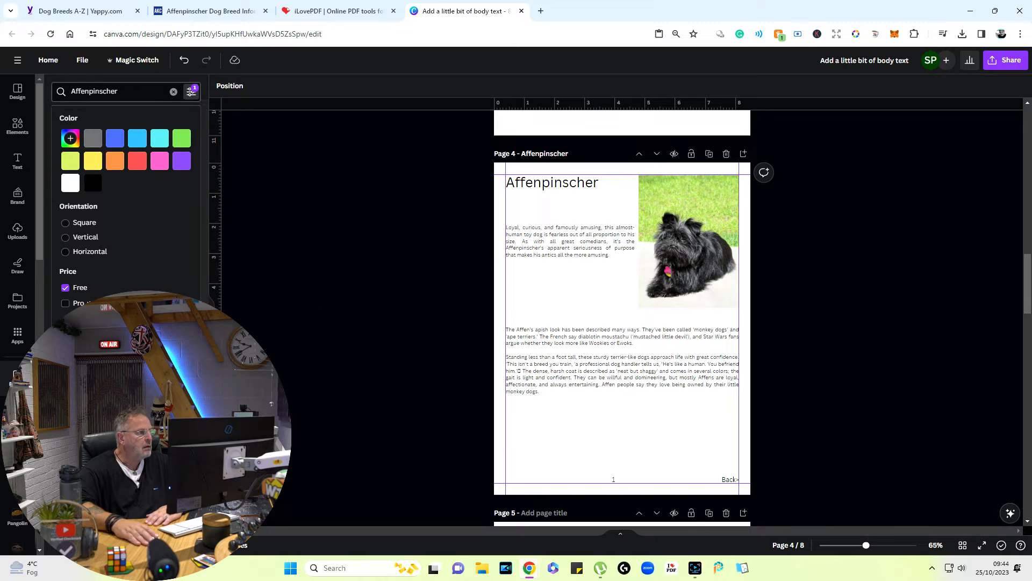
- Filter the Affenpinscher photos to Free and add the snow photo across the space below the text, cropped to show the dog's face
click(158, 513)
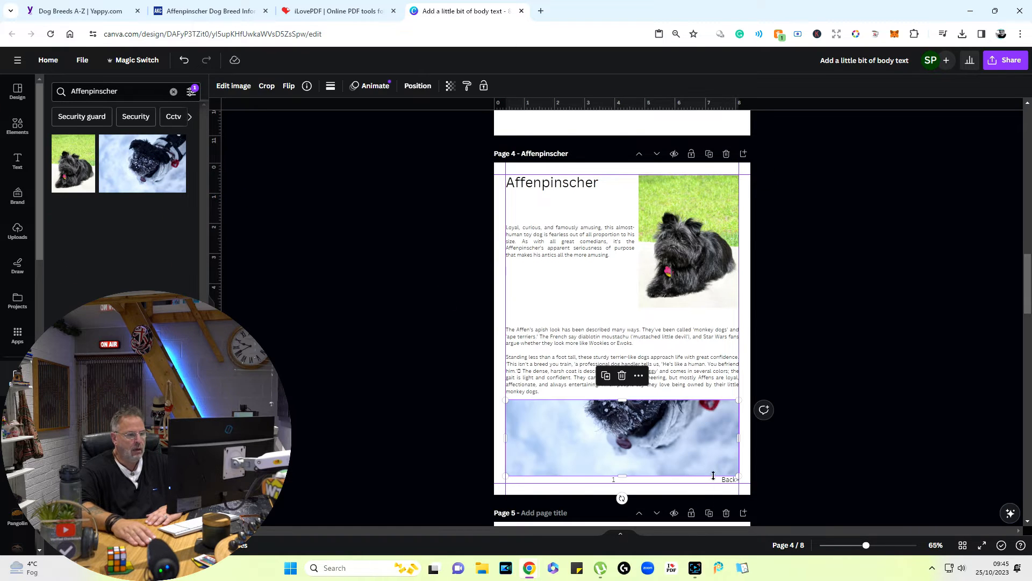
click(808, 450)
double_click(646, 439)
drag(648, 434, 645, 493)
click(809, 375)
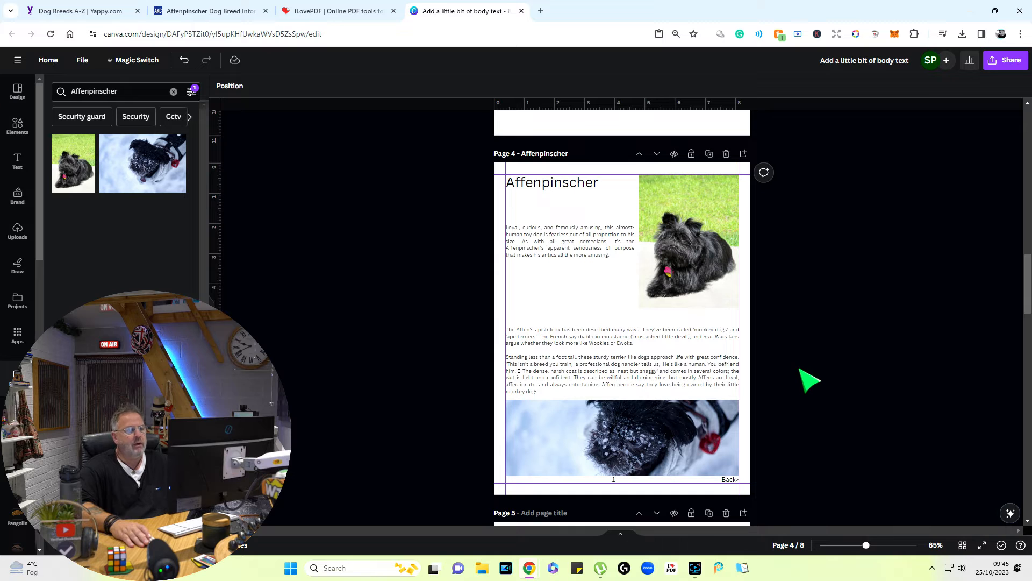
- Link the word "Affenpinscher" in the Dog Index list to page "4 - Affenpinscher"
scroll(809, 380, up, 8)
scroll(806, 380, down, 8)
scroll(810, 382, down, 3)
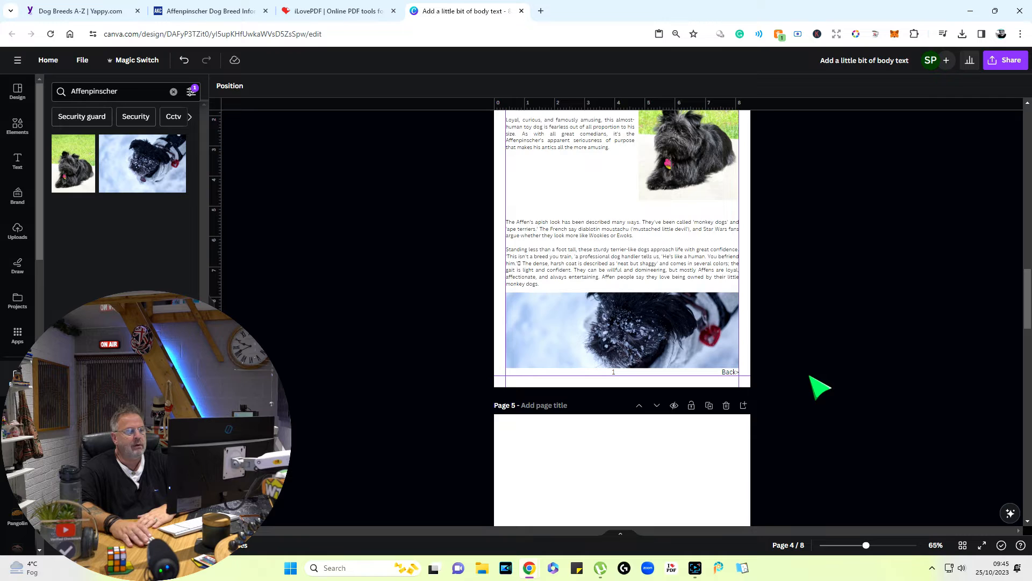
scroll(819, 387, up, 9)
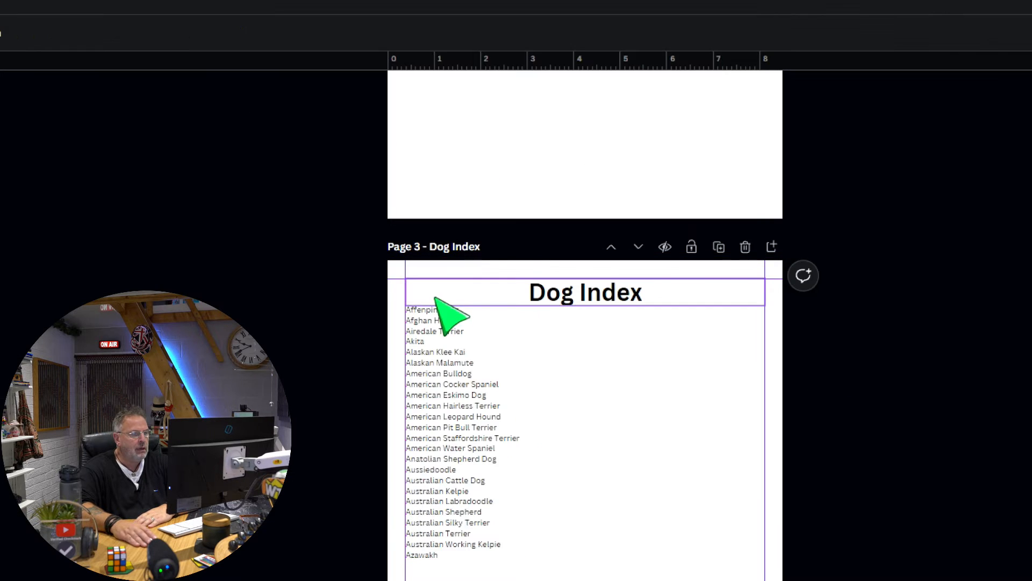
click(436, 310)
click(436, 310)
click(461, 310)
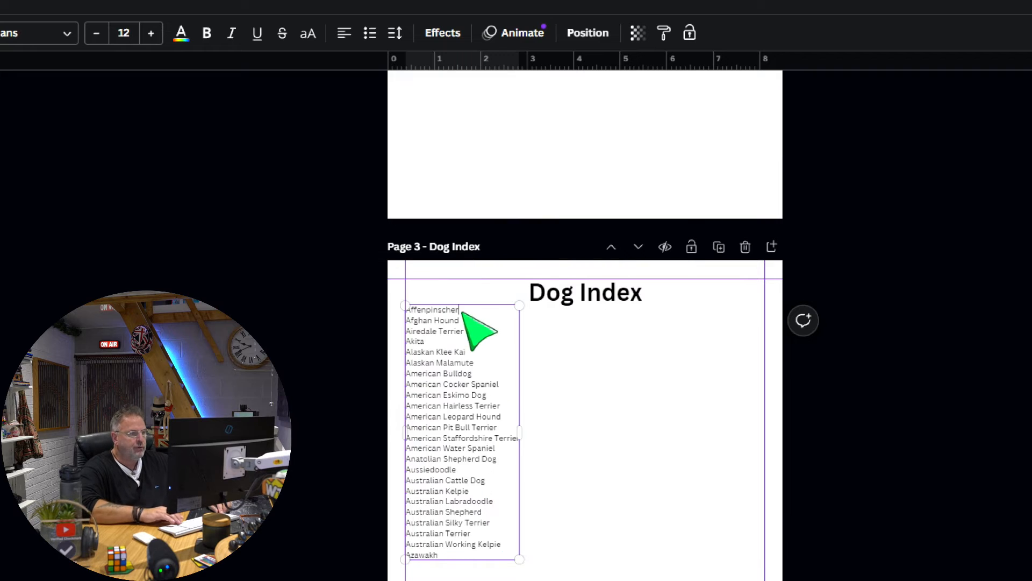
double_click(475, 310)
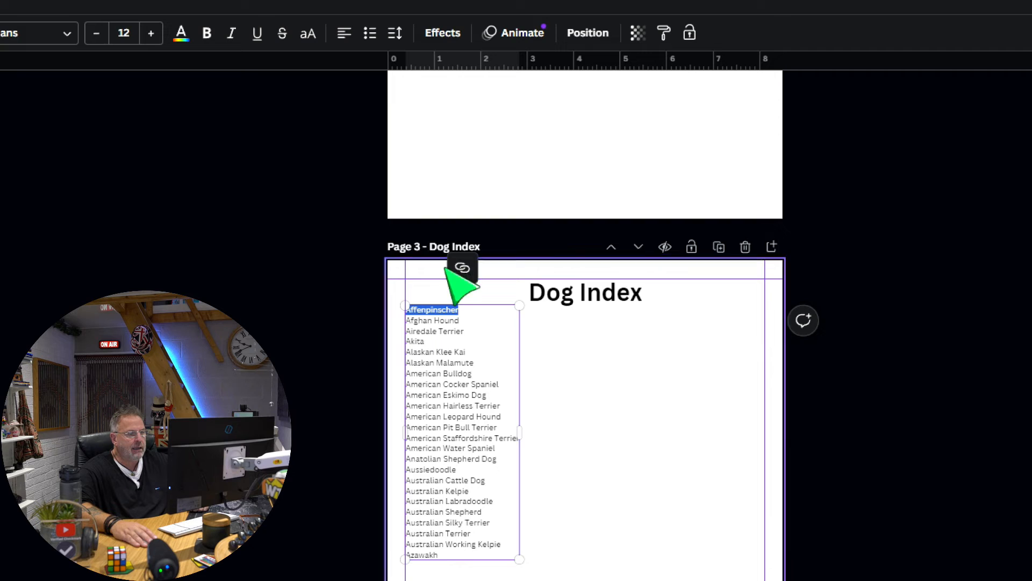
click(462, 269)
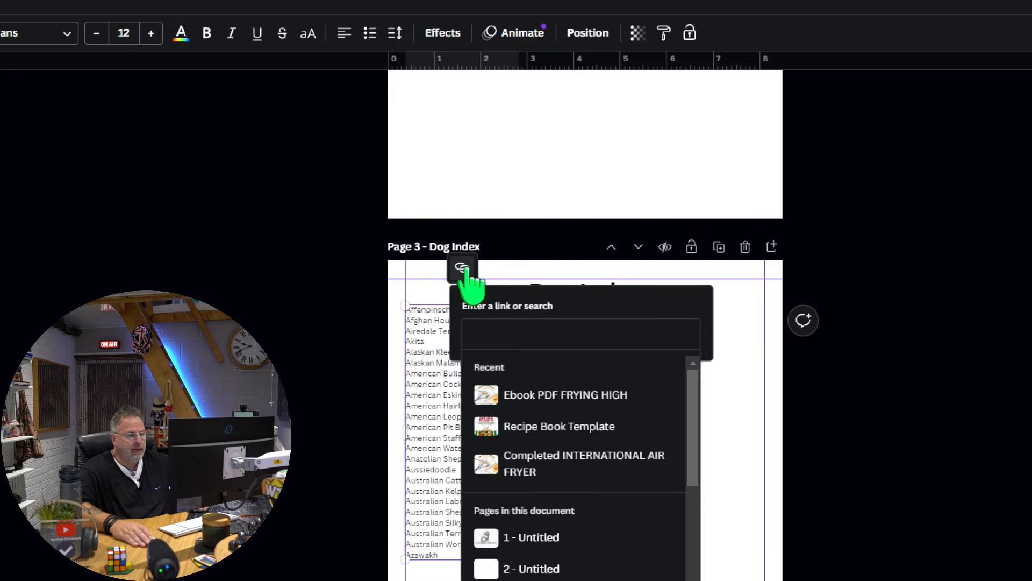
scroll(608, 536, down, 2)
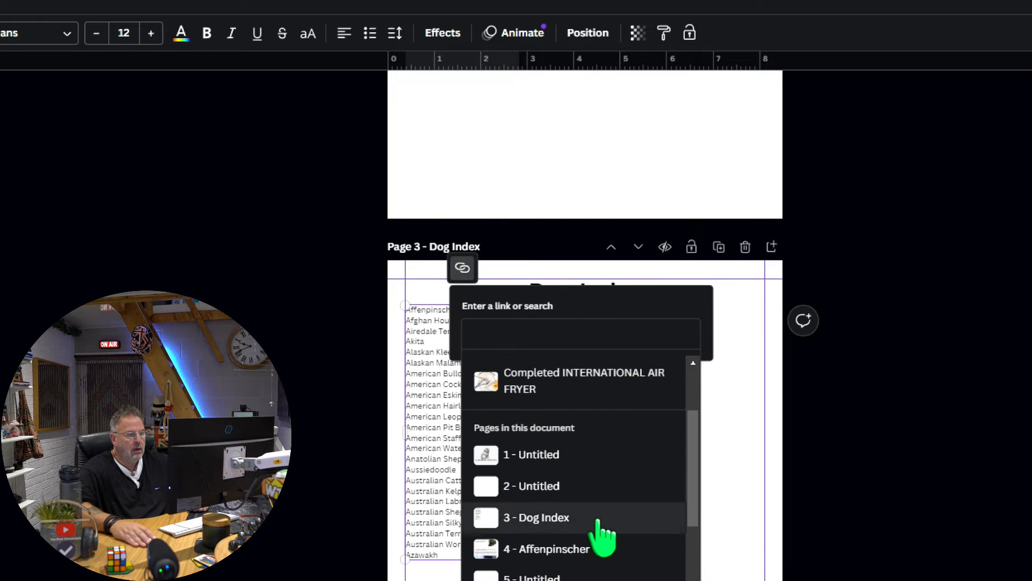
scroll(604, 534, down, 2)
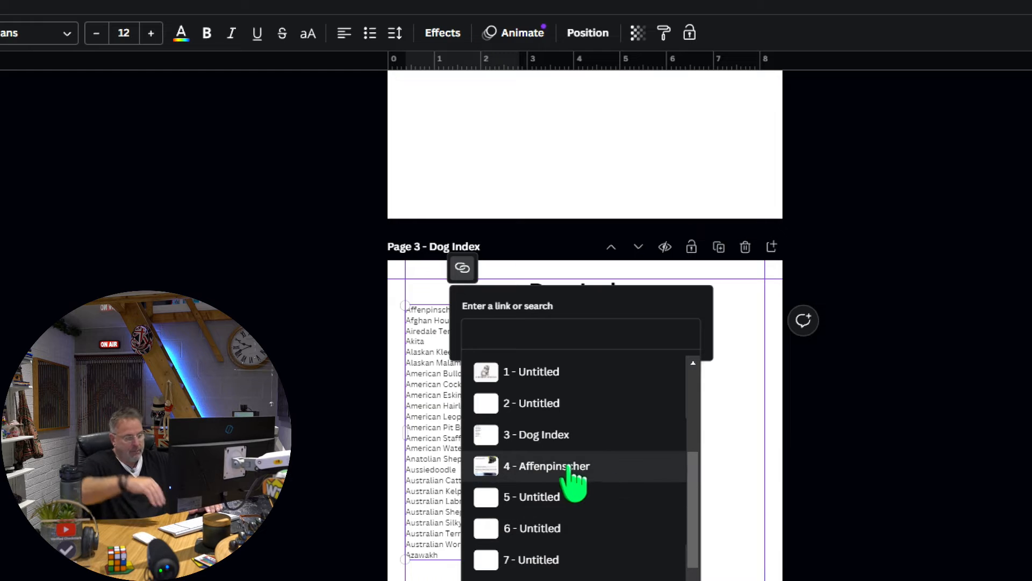
scroll(538, 376, up, 4)
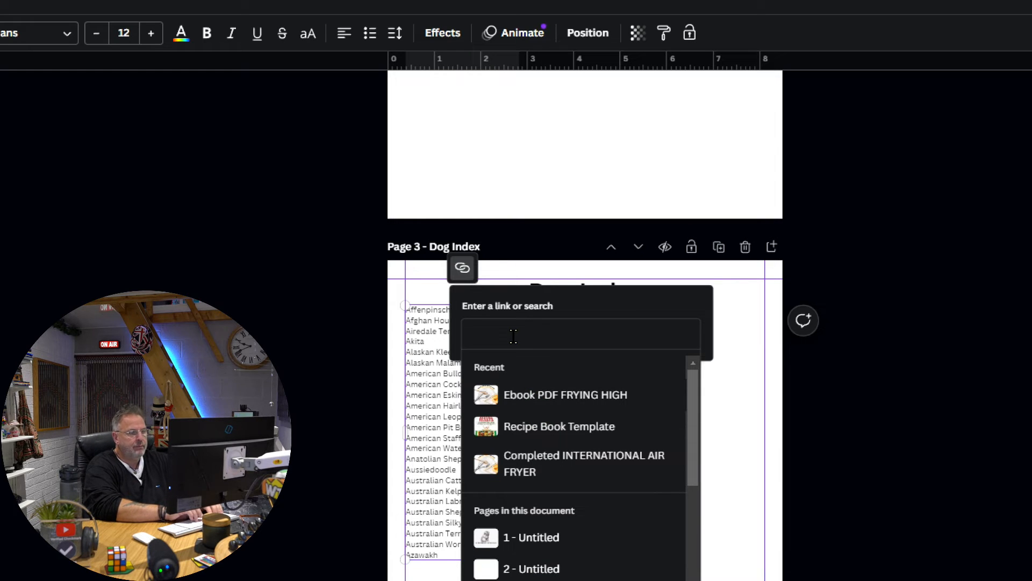
text(Aff)
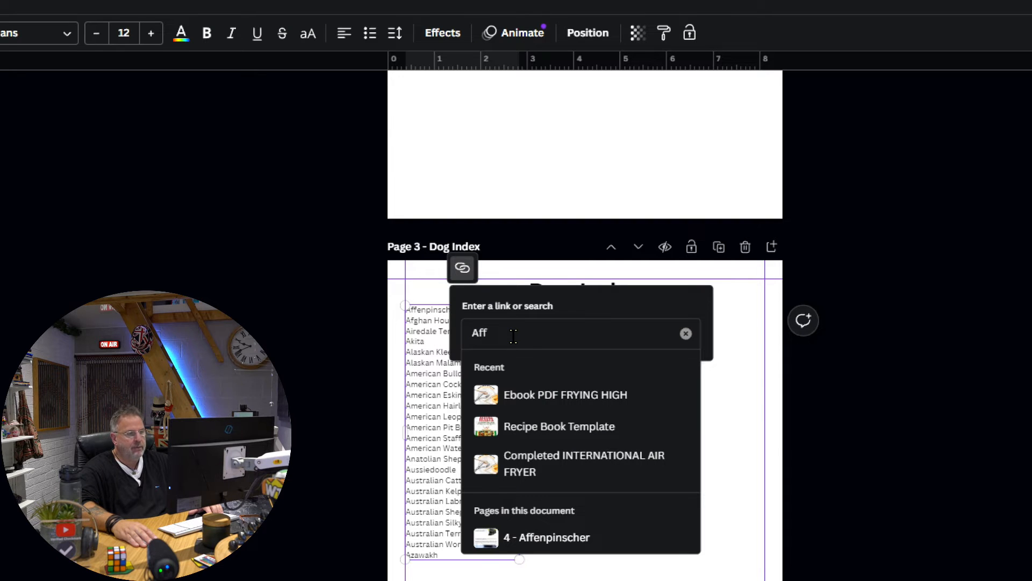
click(576, 538)
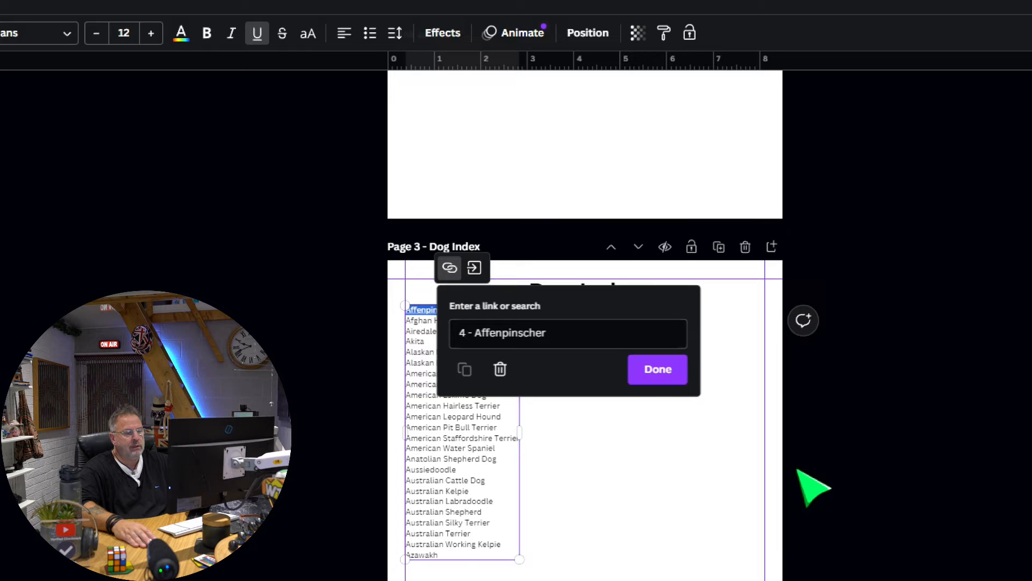
click(672, 372)
click(856, 445)
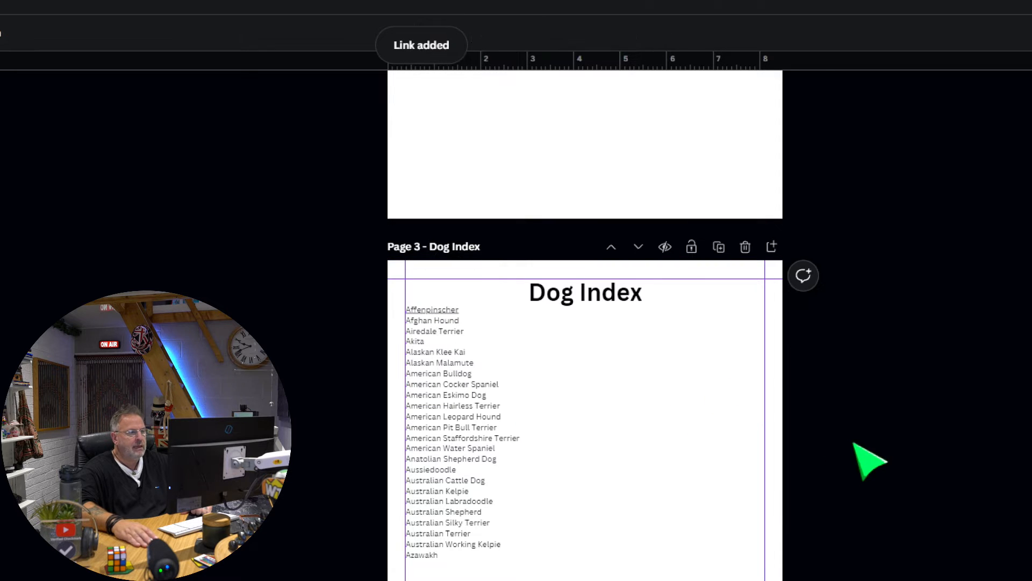
- Remove the underline from the linked "Affenpinscher" entry in the Dog Index list
click(468, 326)
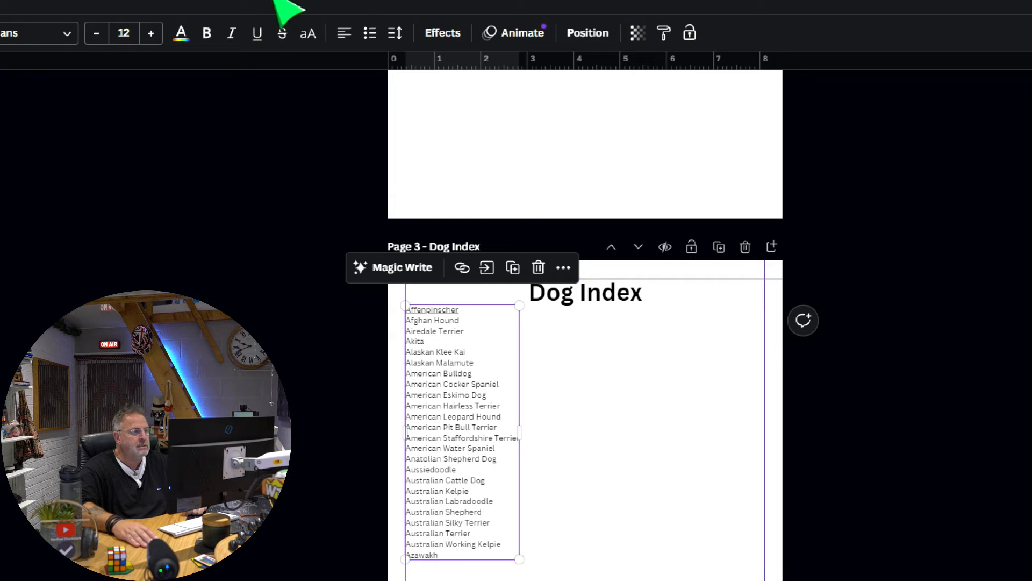
click(257, 34)
click(257, 33)
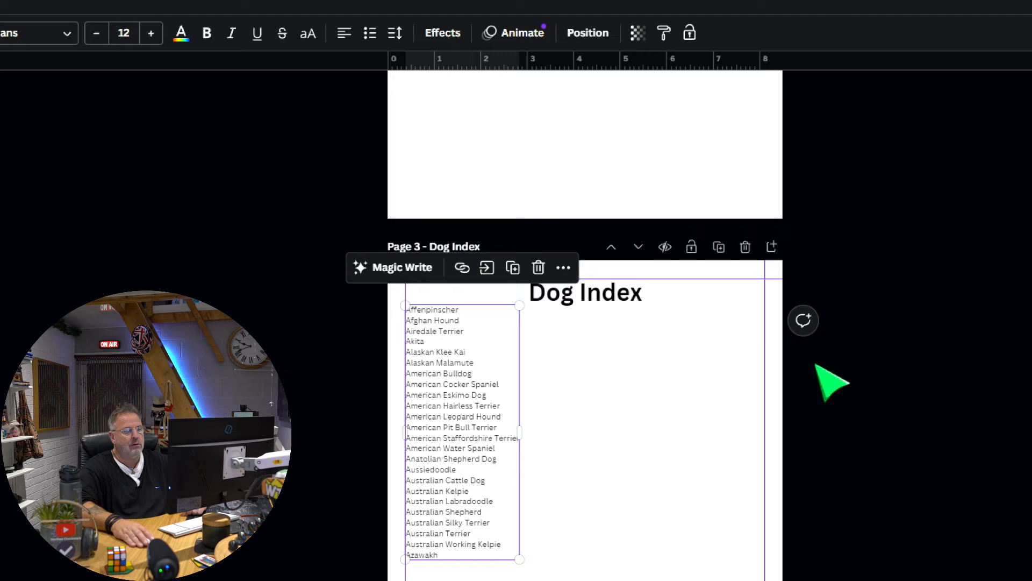
click(955, 272)
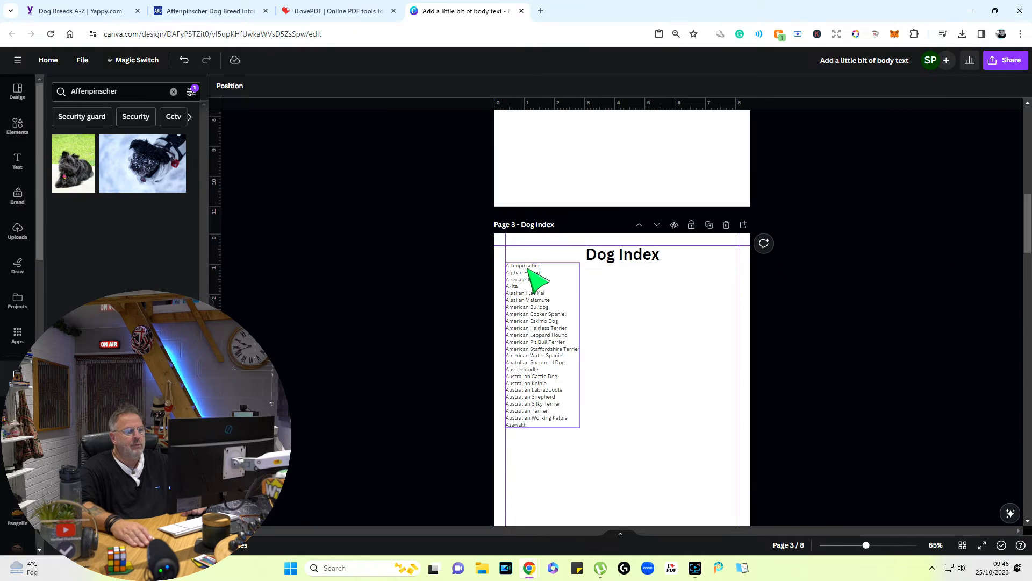
- Link the "Back>" footer text on the Affenpinscher page to page "3 - Dog Index"
scroll(855, 305, down, 8)
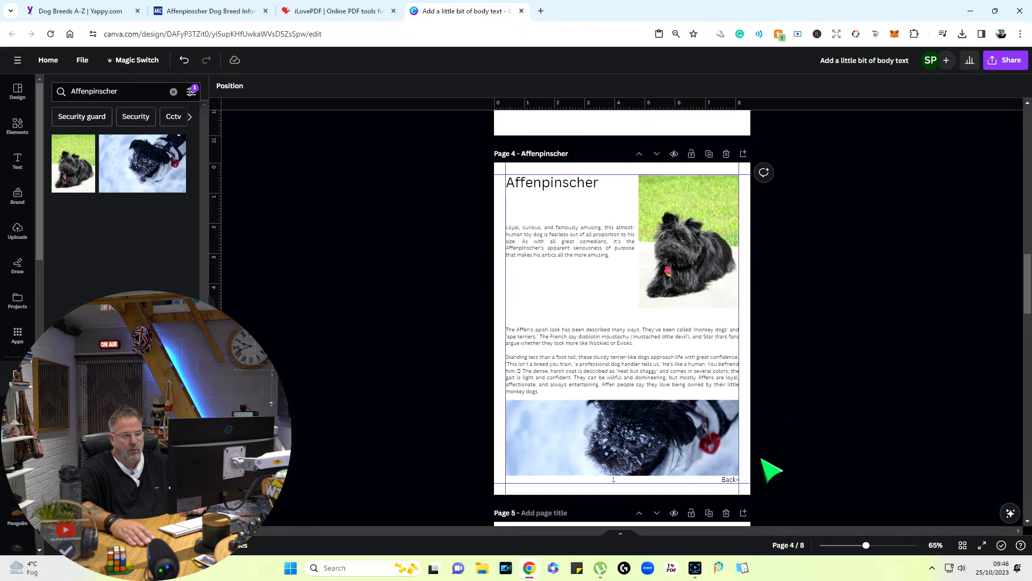
click(730, 479)
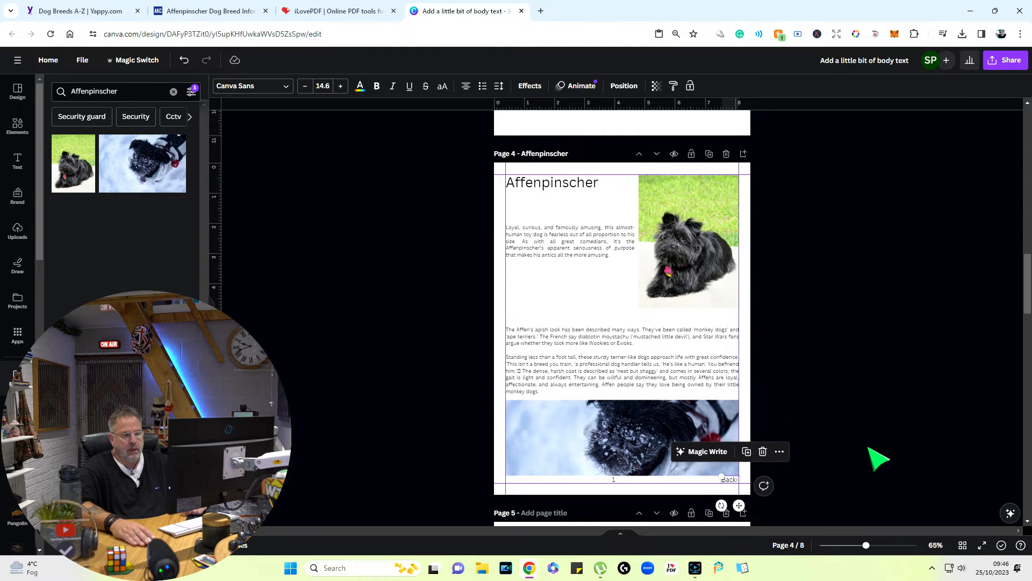
click(778, 451)
scroll(785, 461, down, 3)
click(779, 290)
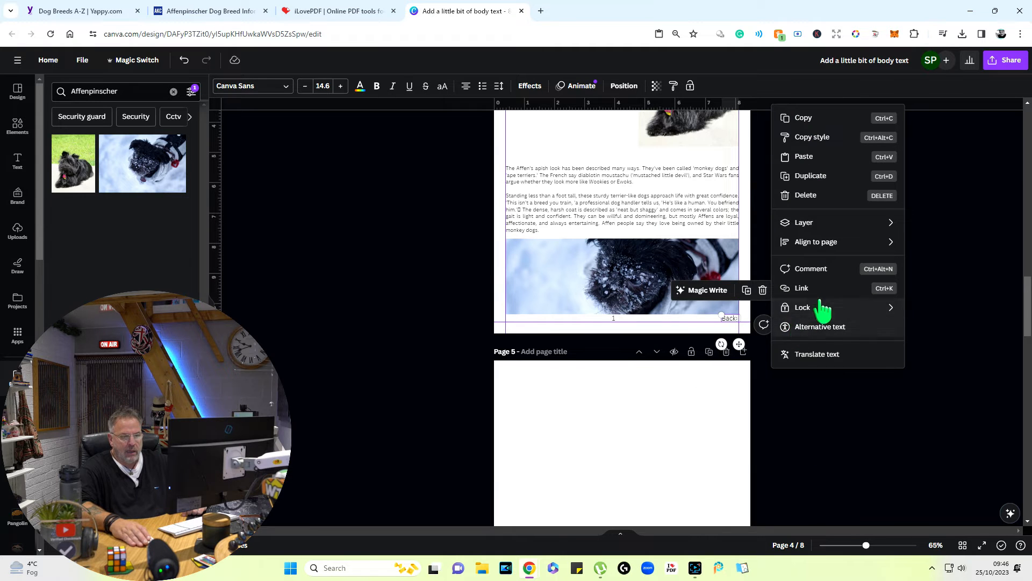
click(818, 288)
scroll(888, 461, down, 1)
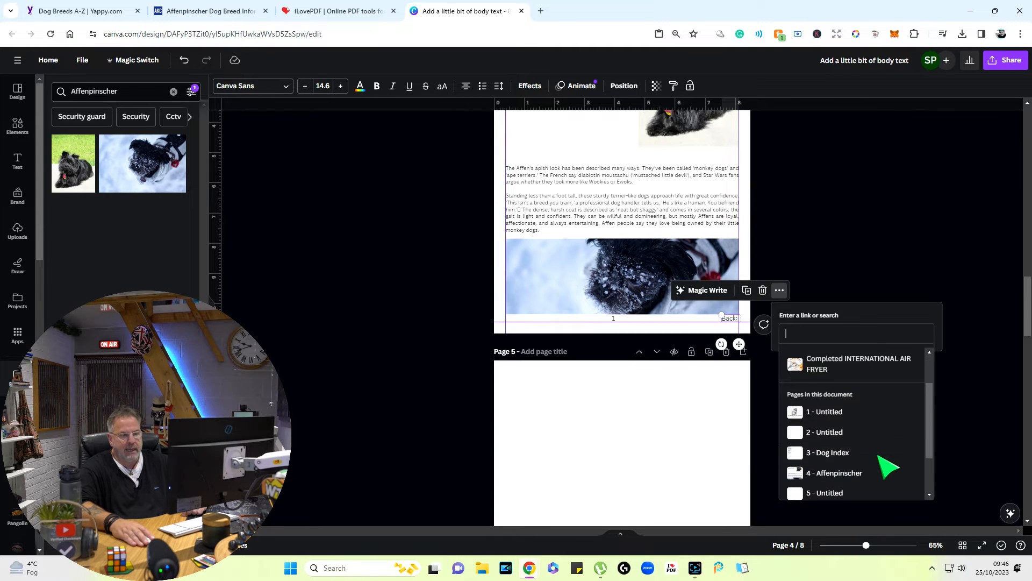
click(831, 458)
click(850, 398)
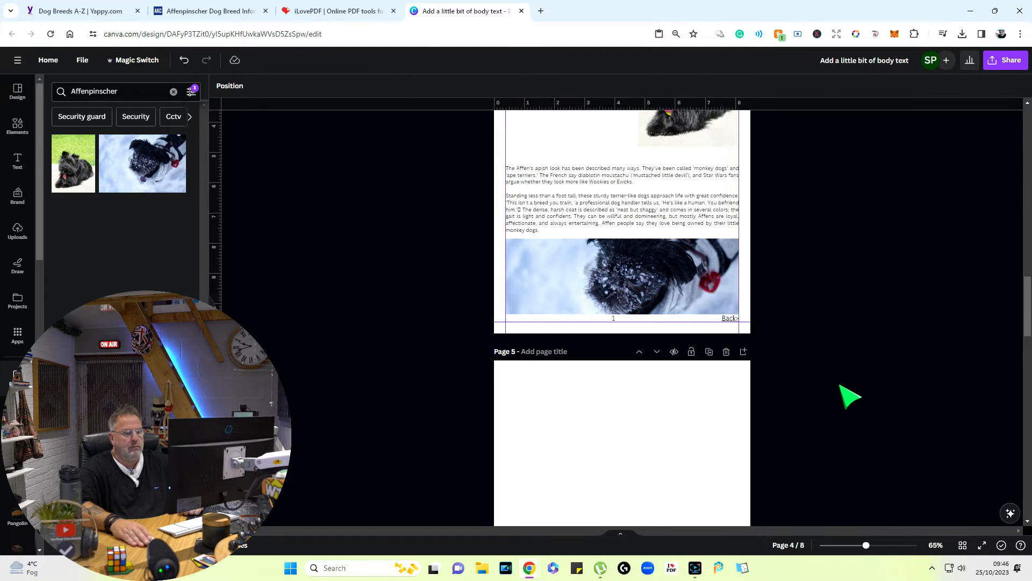
- Delete all the blank footer pages that follow the Affenpinscher page
scroll(840, 385, down, 8)
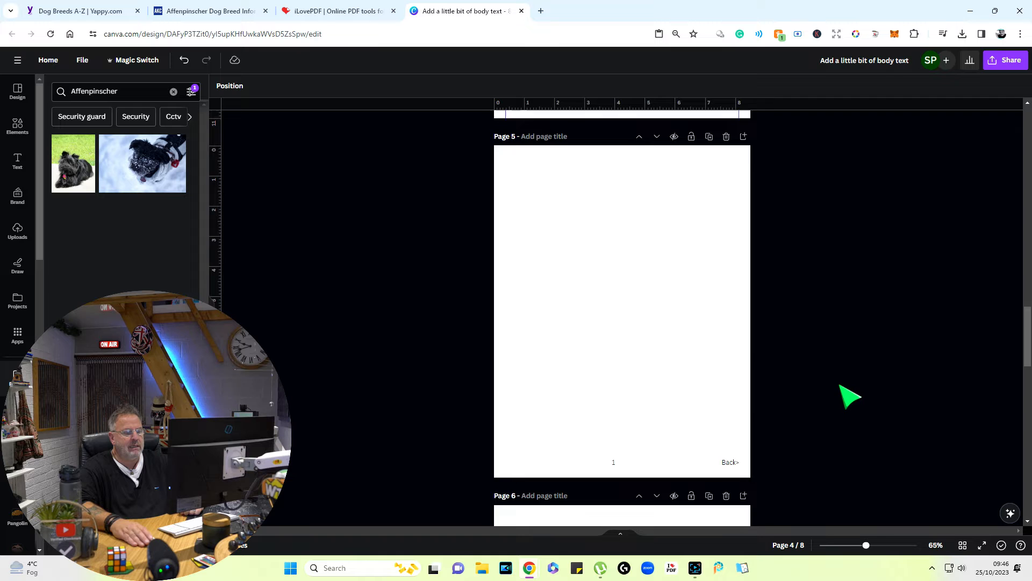
click(729, 408)
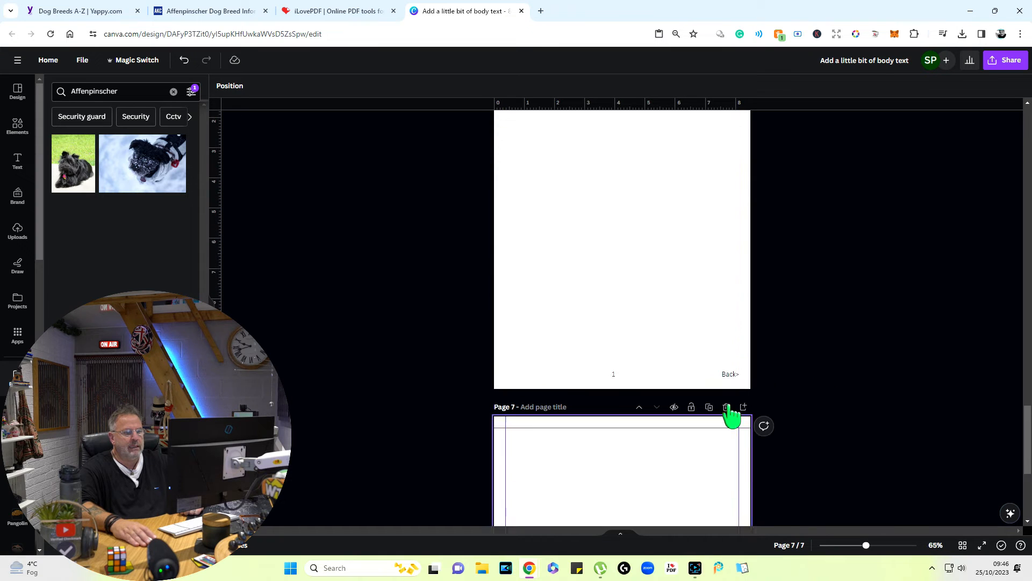
click(726, 407)
click(727, 353)
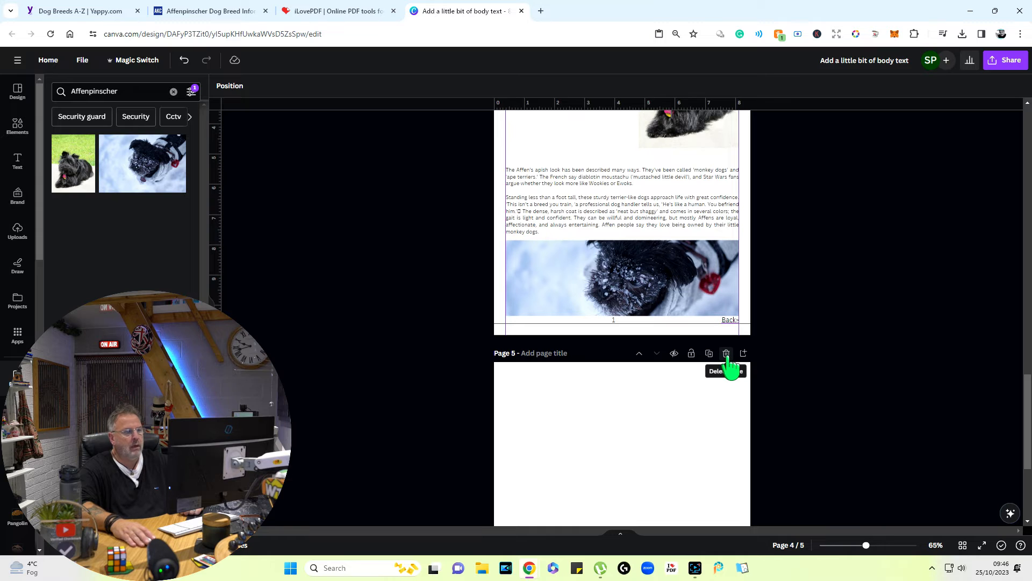
click(726, 354)
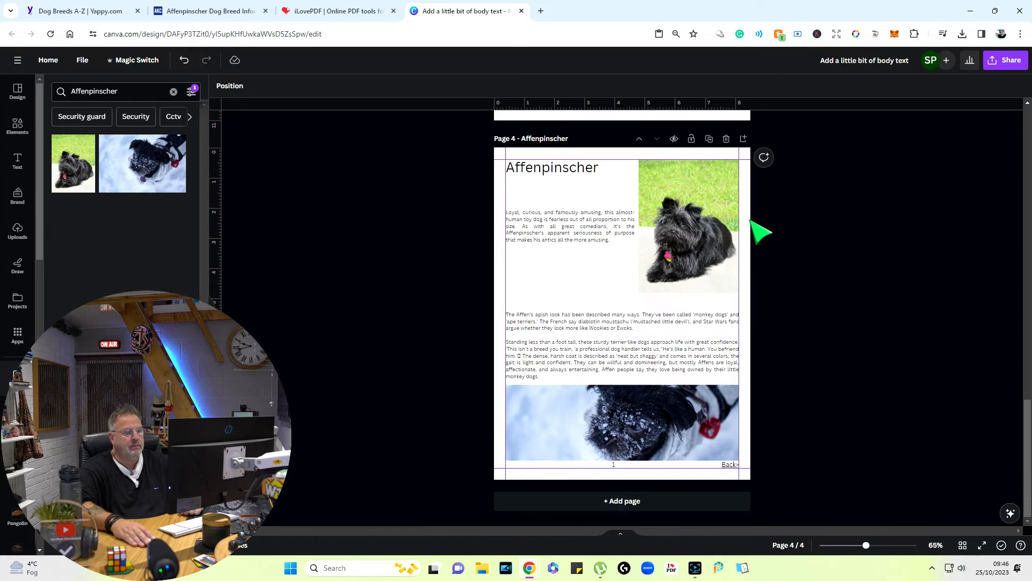
- Duplicate the Affenpinscher page and clear the copy's heading, text and photos, keeping only the page number and linked "Back>" footer
click(709, 139)
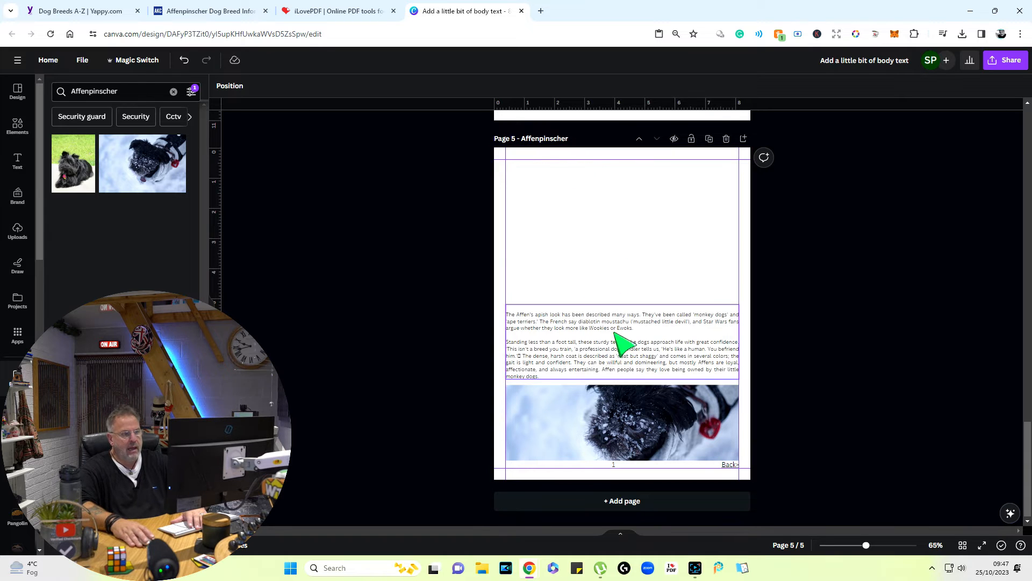
click(614, 334)
key(Delete)
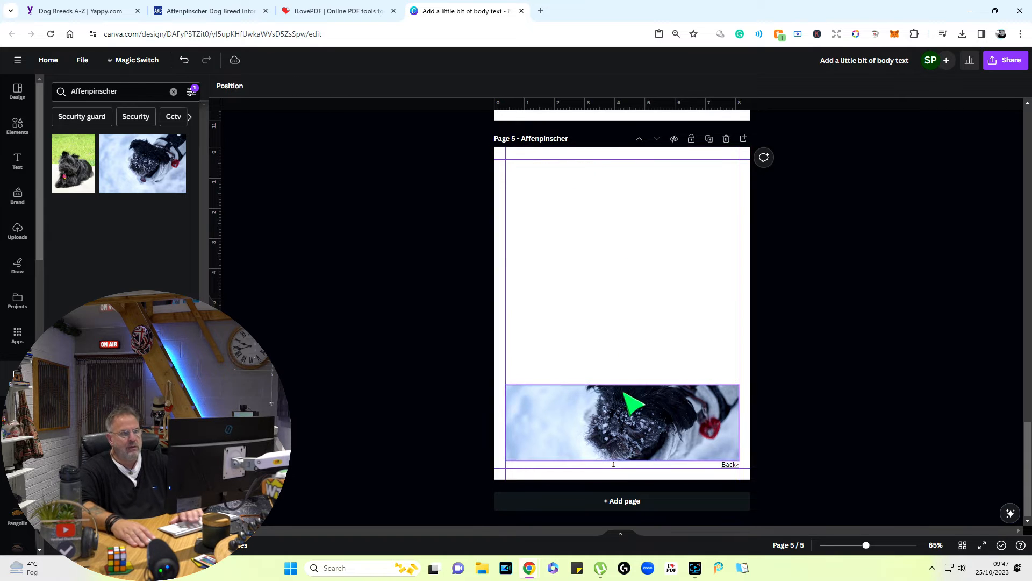
click(622, 393)
key(Delete)
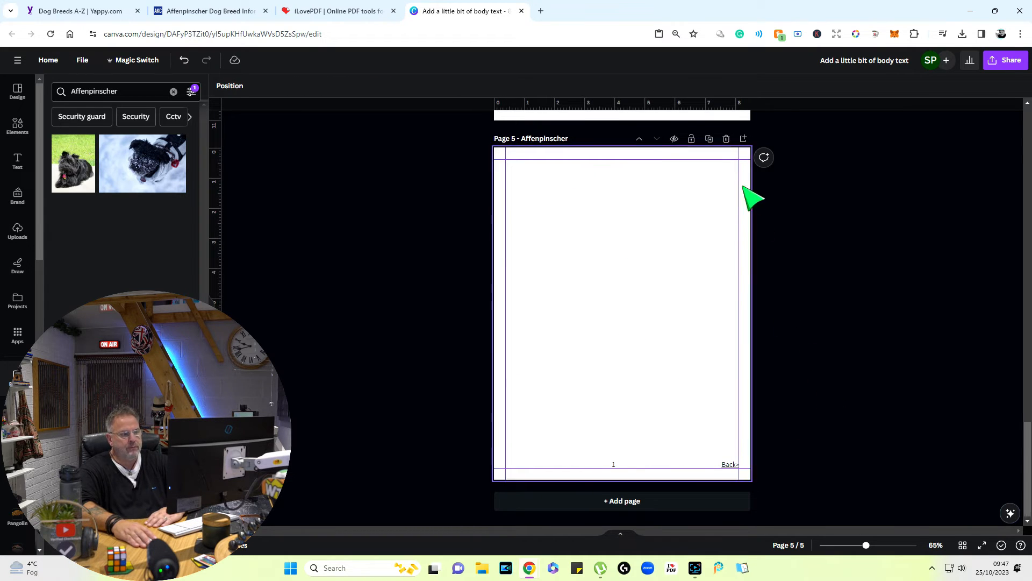
- Duplicate the cleared footer-only page seven times to extend the book to 12 pages
click(709, 139)
click(709, 139)
click(709, 139)
click(709, 139)
click(709, 139)
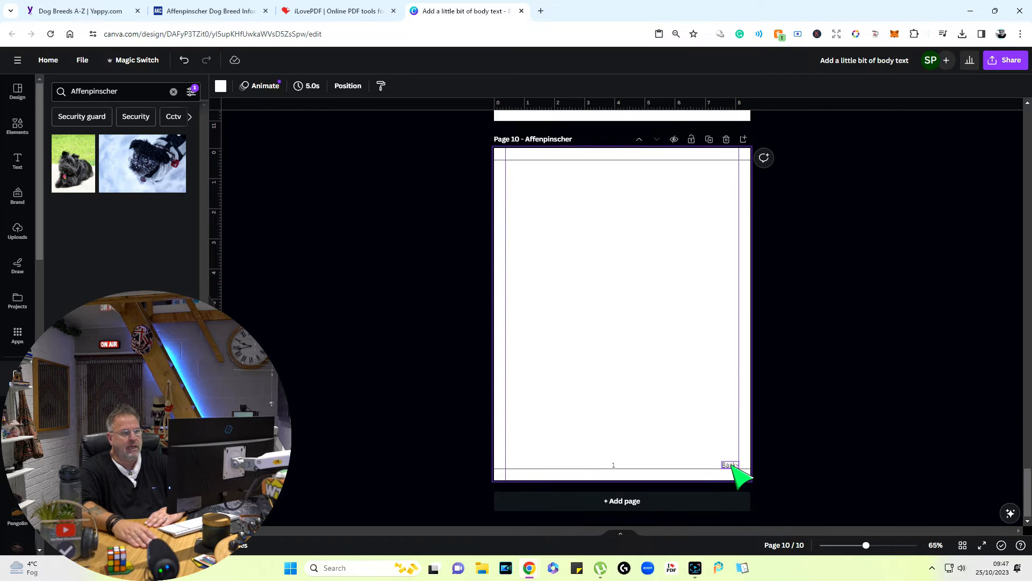
click(709, 139)
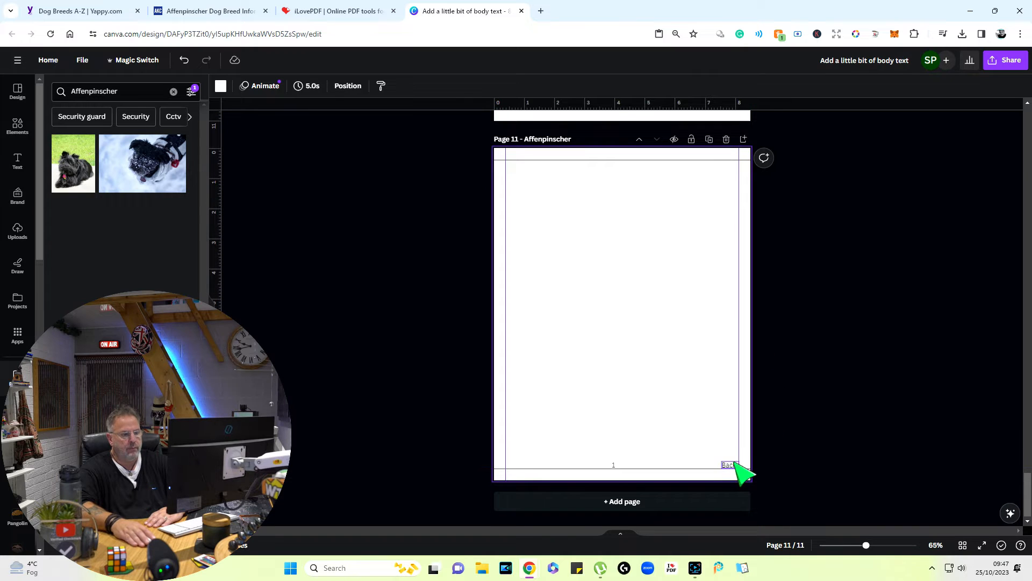
click(709, 139)
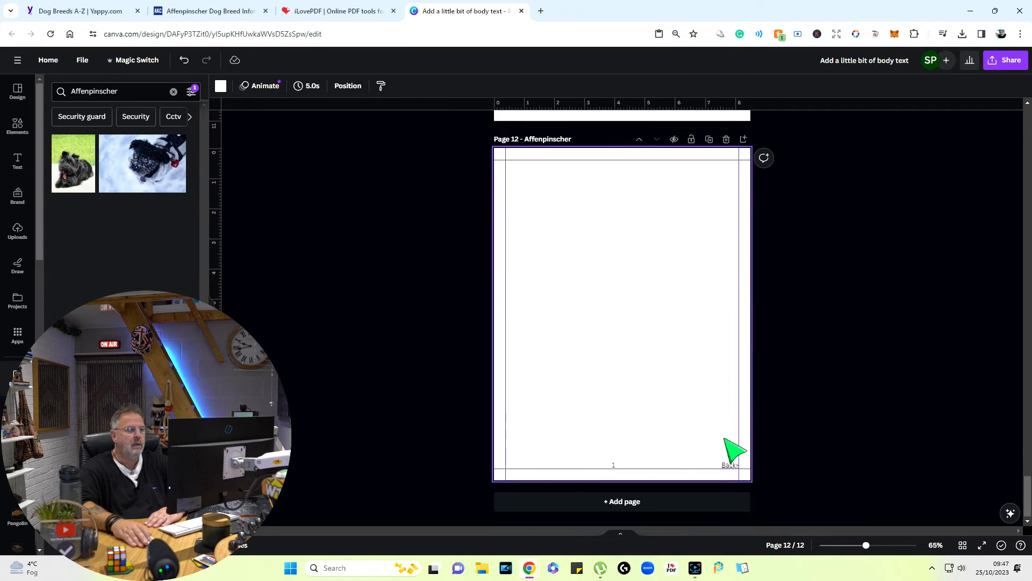
click(810, 363)
scroll(811, 363, up, 8)
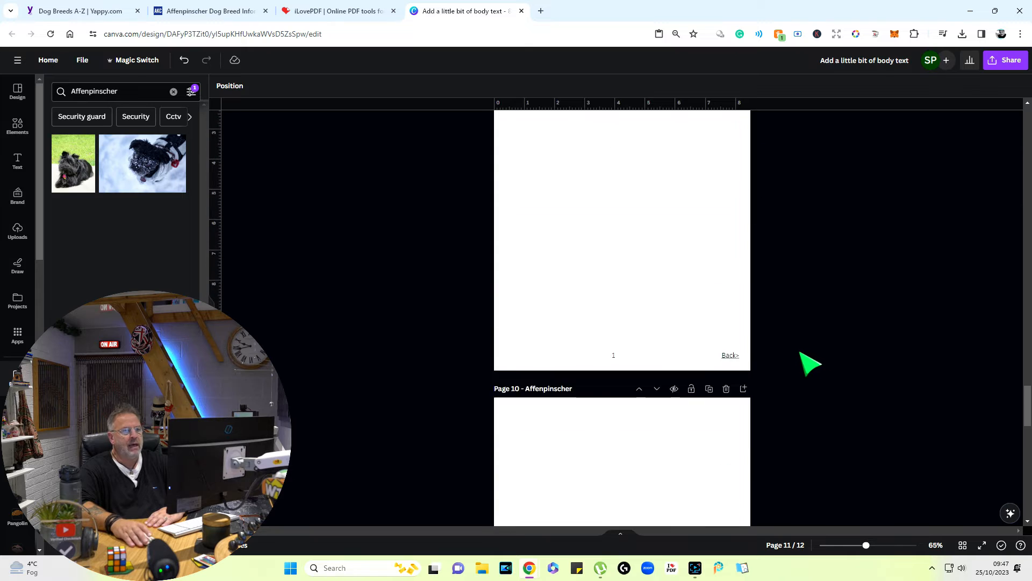
scroll(811, 364, up, 20)
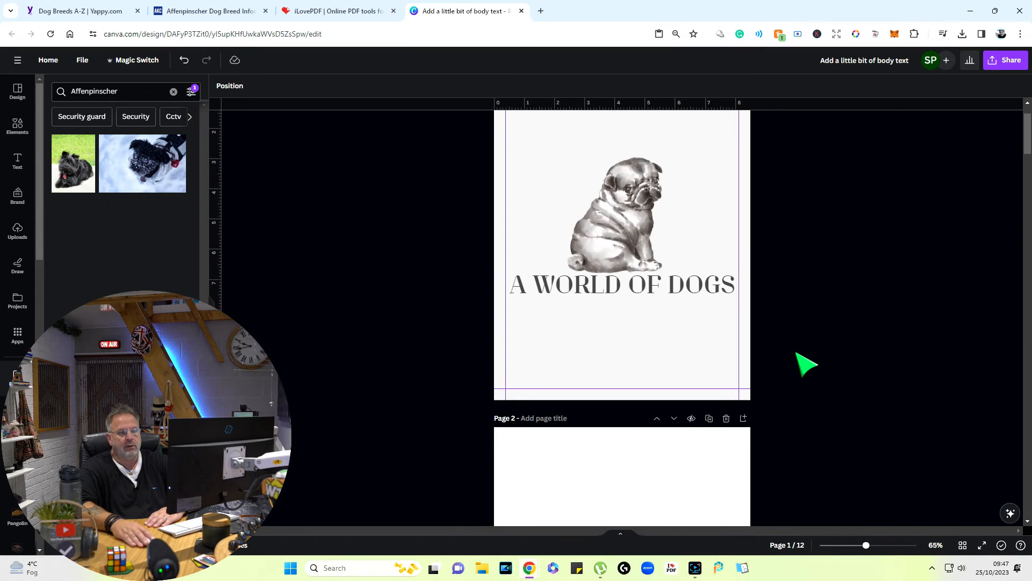
- Download all 12 pages of the book as a PDF Standard file without flattening or notes
click(1007, 60)
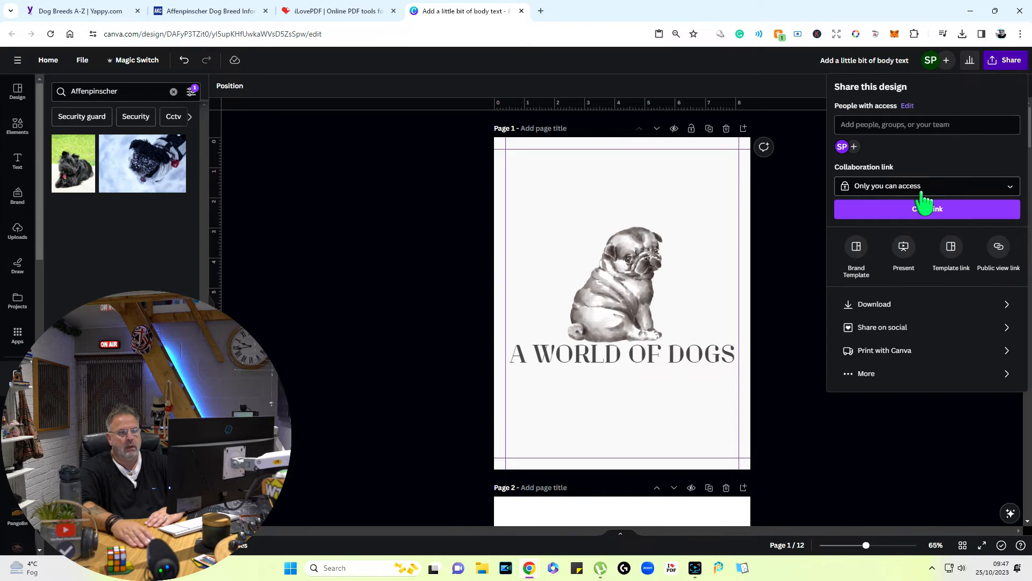
click(907, 312)
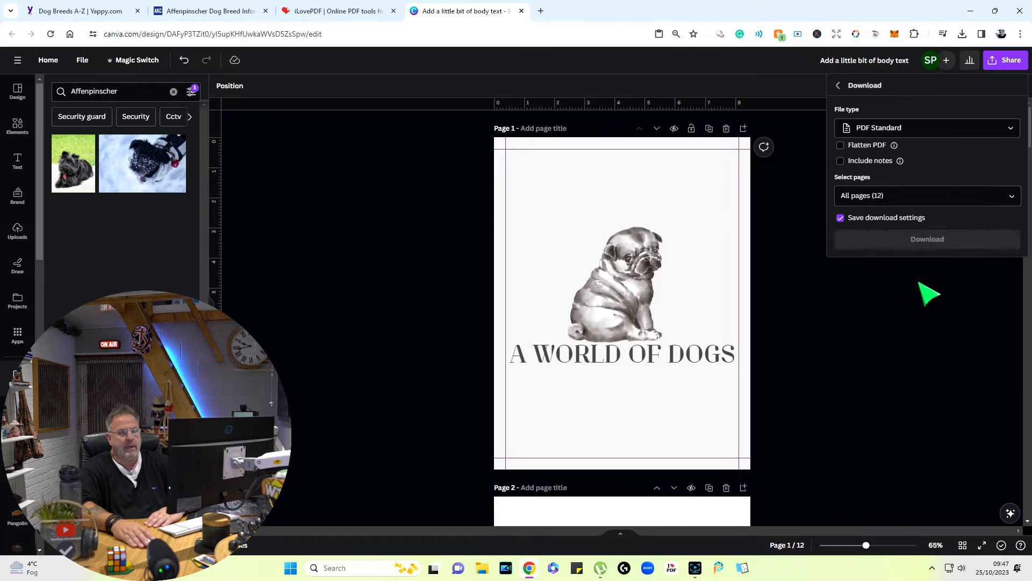
click(921, 131)
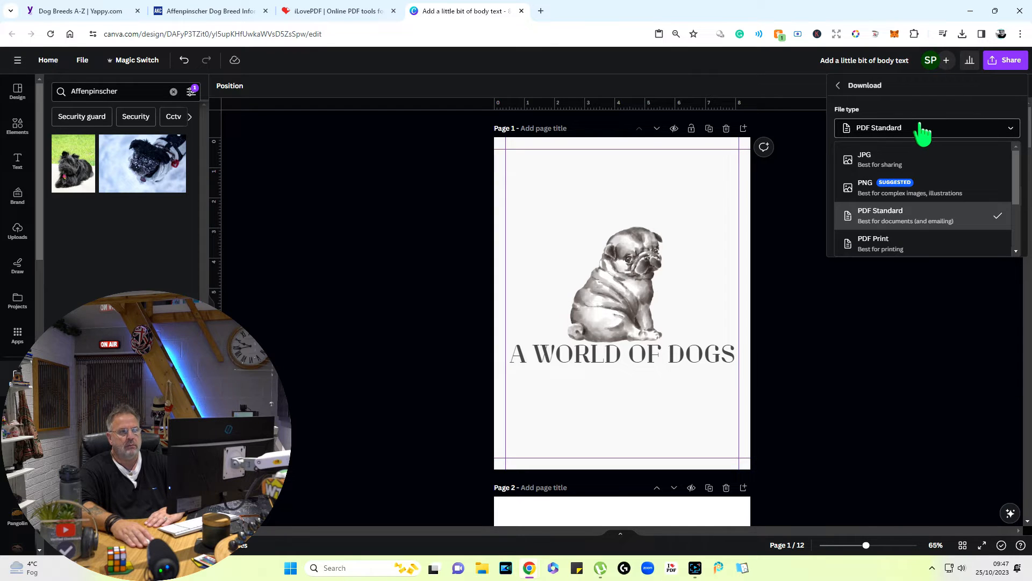
click(913, 217)
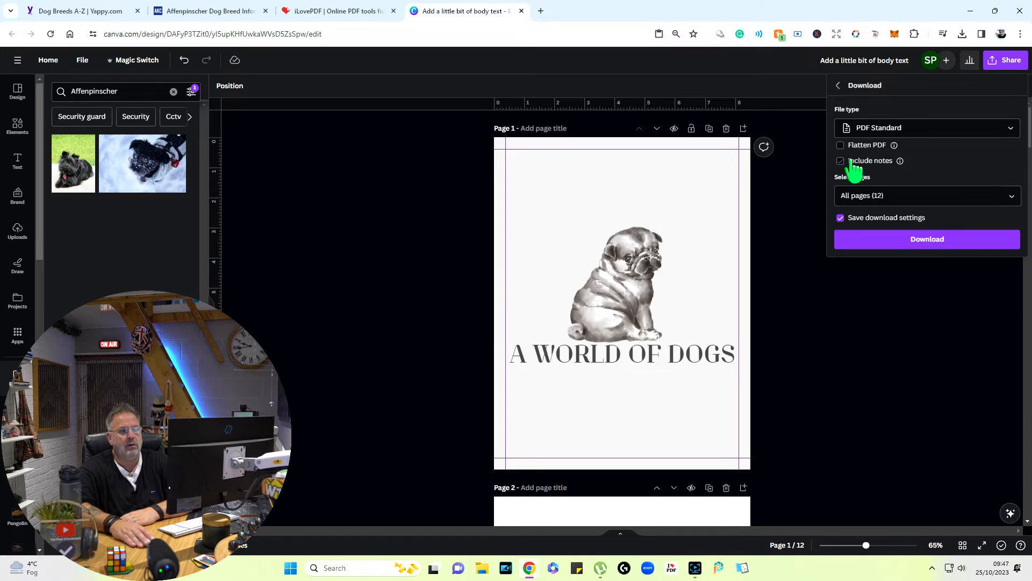
click(935, 241)
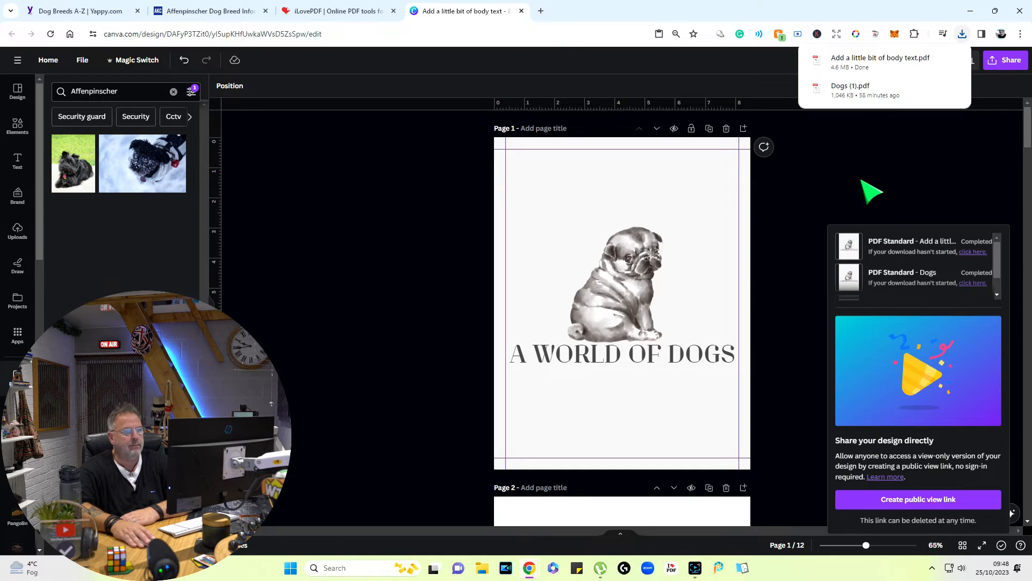
- Open the downloaded PDF, test the Affenpinscher link in the Dog Index, check that breed page down to its footer, and close the PDF
click(880, 62)
scroll(583, 242, down, 15)
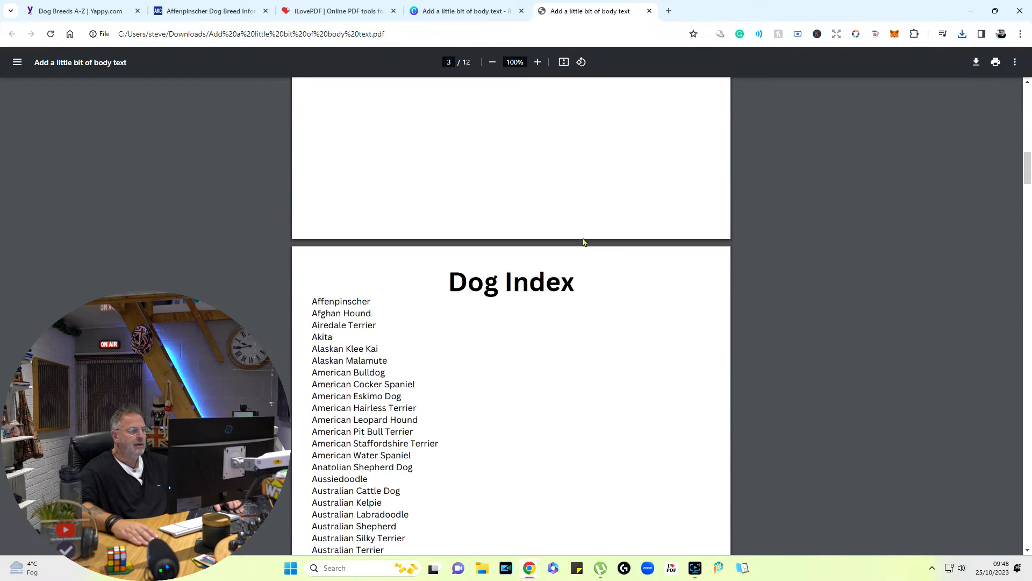
scroll(583, 242, down, 3)
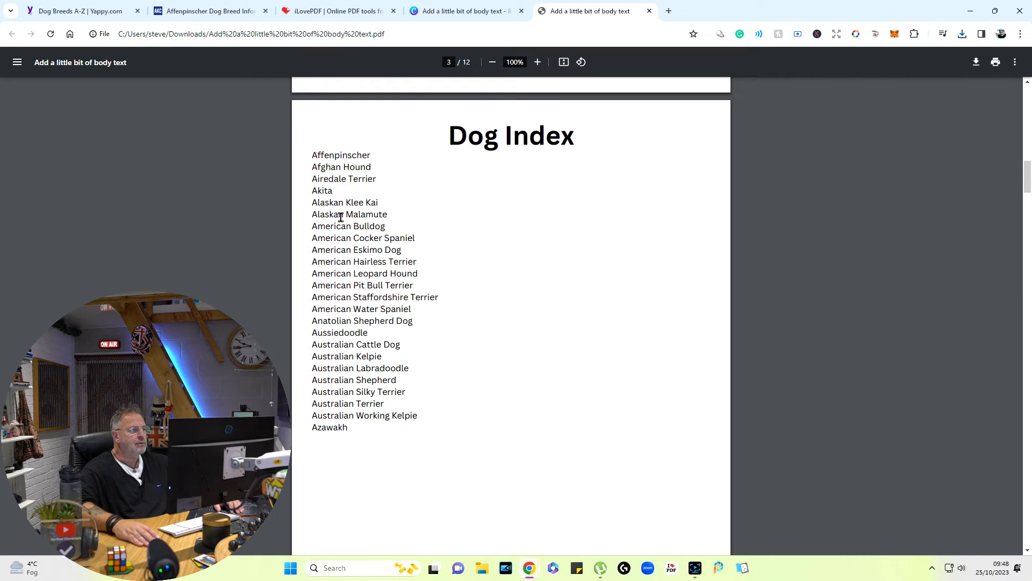
click(348, 158)
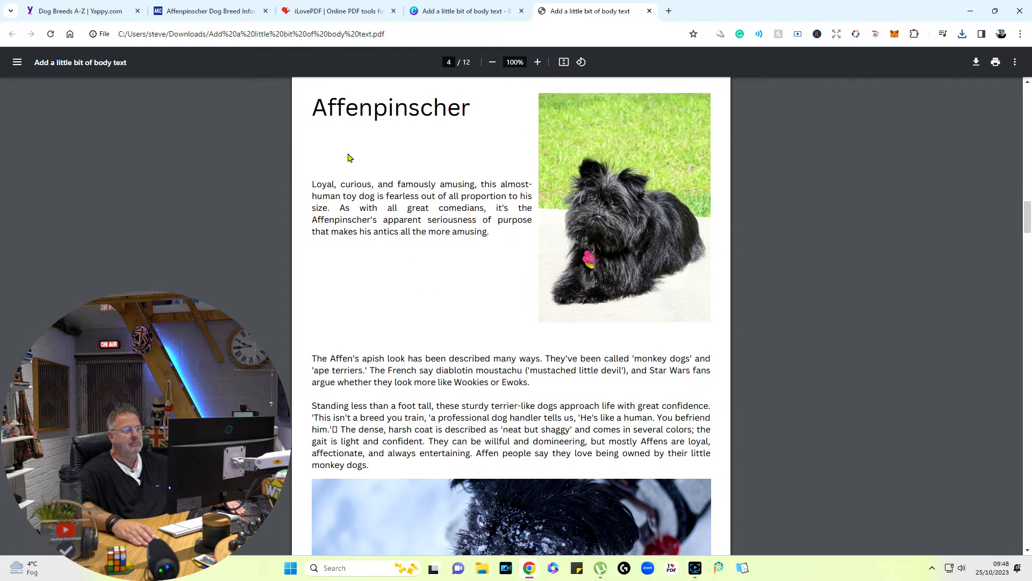
scroll(495, 317, down, 5)
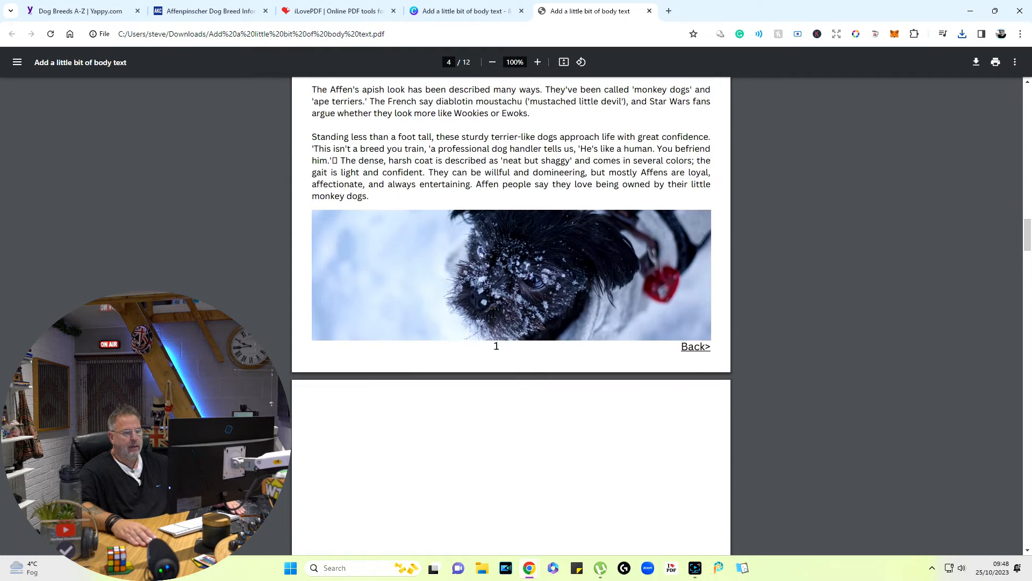
scroll(679, 402, up, 2)
key(ctrl+w)
- Move the intro paragraph on the Affenpinscher page up closer to the heading
scroll(803, 346, down, 15)
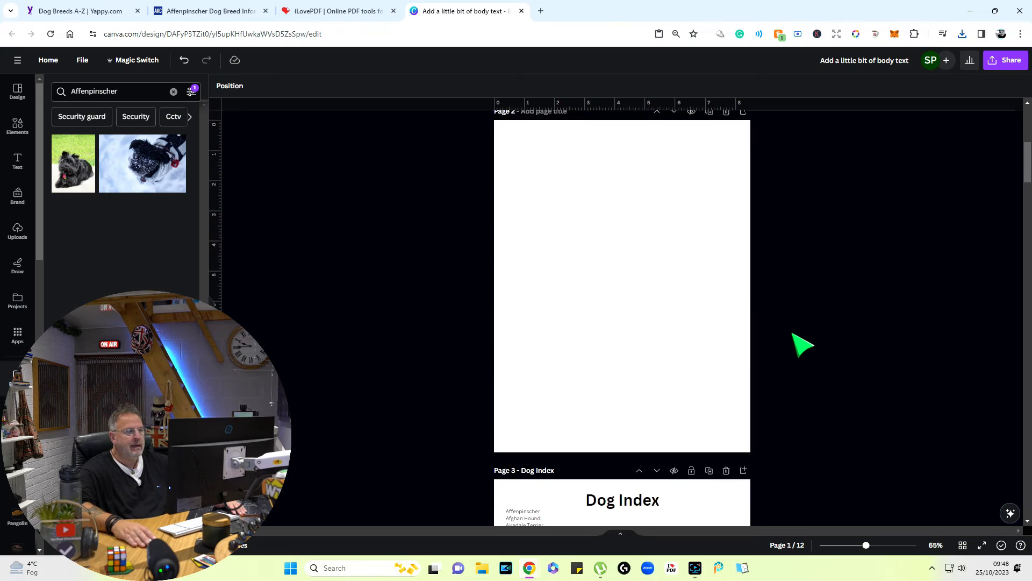
scroll(802, 346, down, 2)
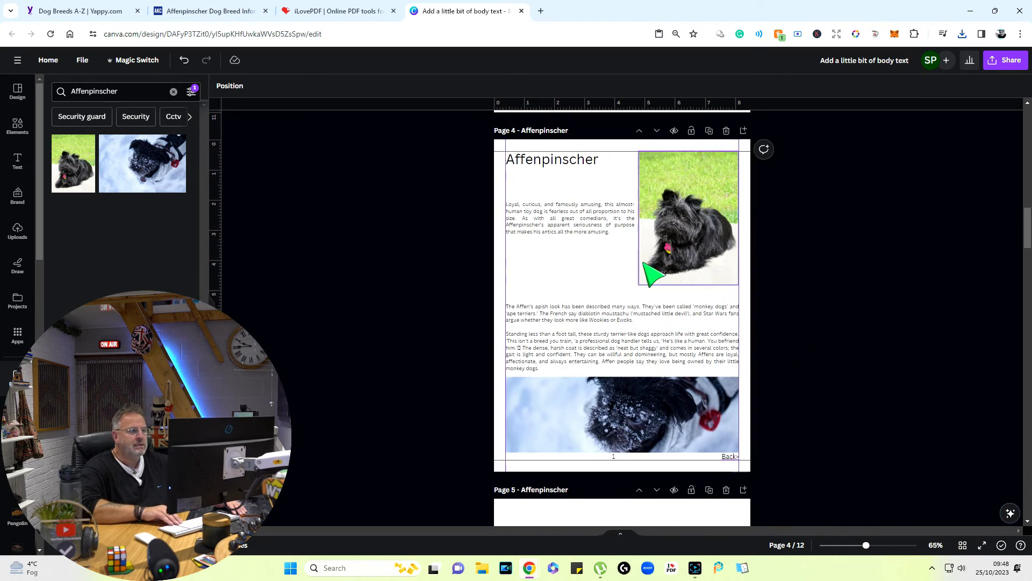
click(580, 231)
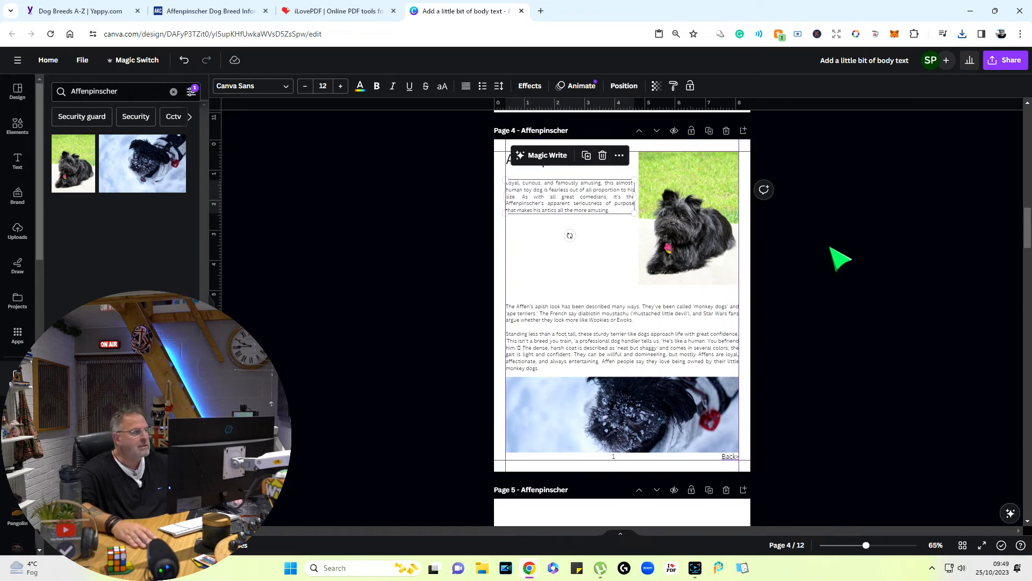
click(838, 260)
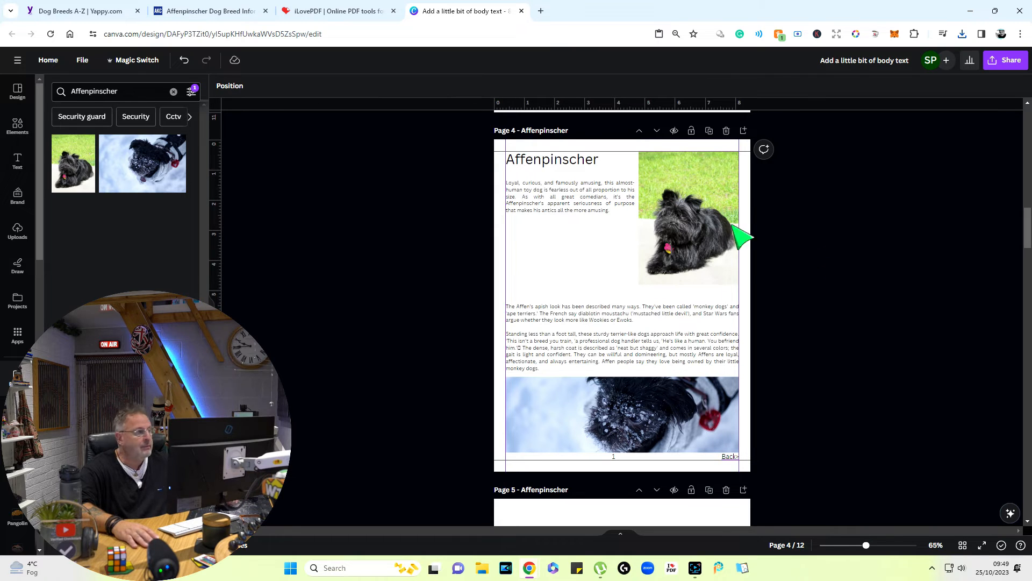
- Add a green rectangle below the Affenpinscher intro paragraph, as wide as the paragraph and ending level with the photo's lower edge, leaving room for a label above
click(17, 127)
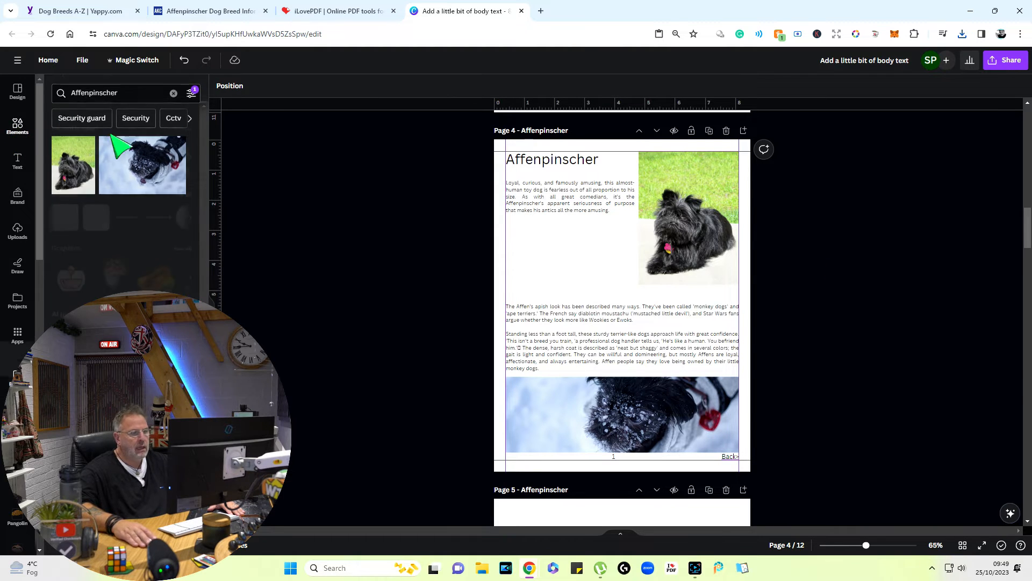
click(70, 174)
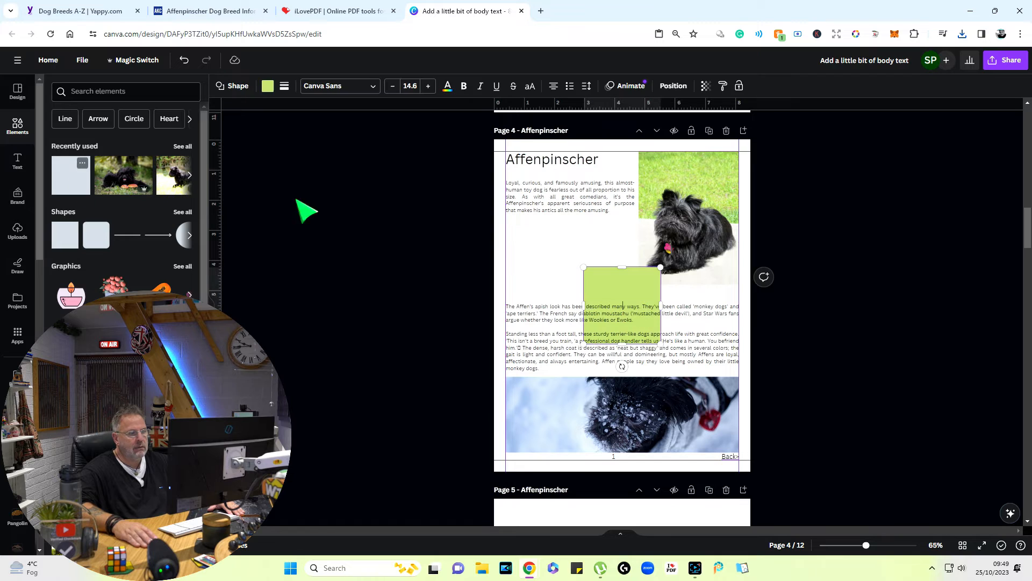
click(910, 346)
drag(636, 300, 550, 241)
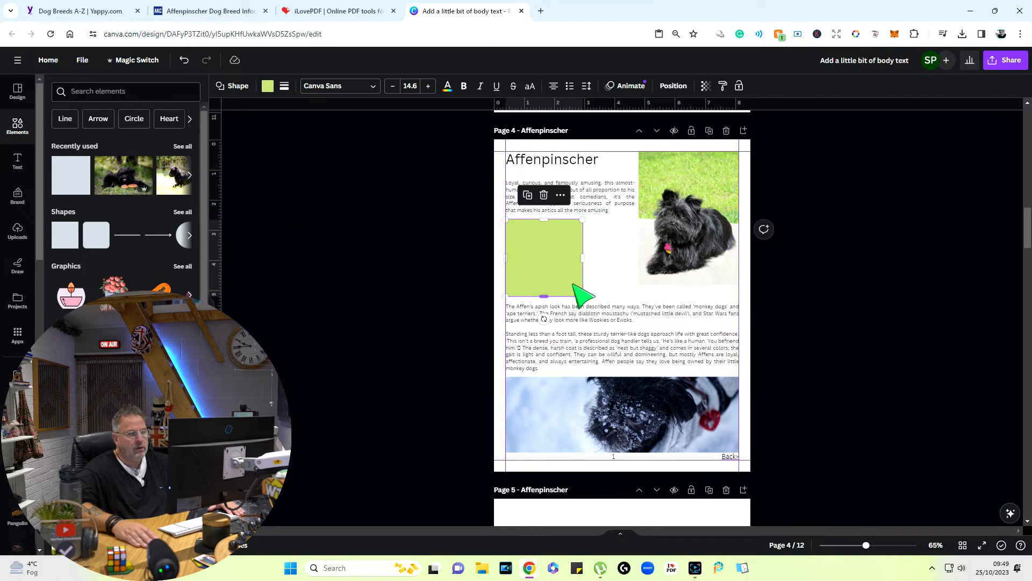
drag(582, 258, 635, 258)
drag(572, 294, 570, 284)
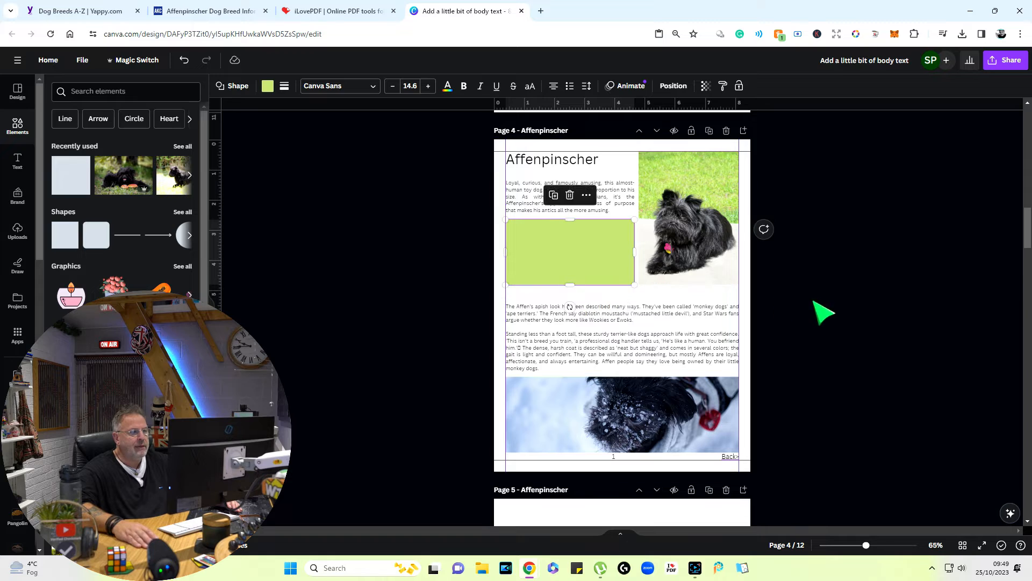
drag(570, 220, 569, 230)
- Add a size 11 "Notes" label just above the green rectangle, aligned with its left edge
drag(866, 545, 878, 546)
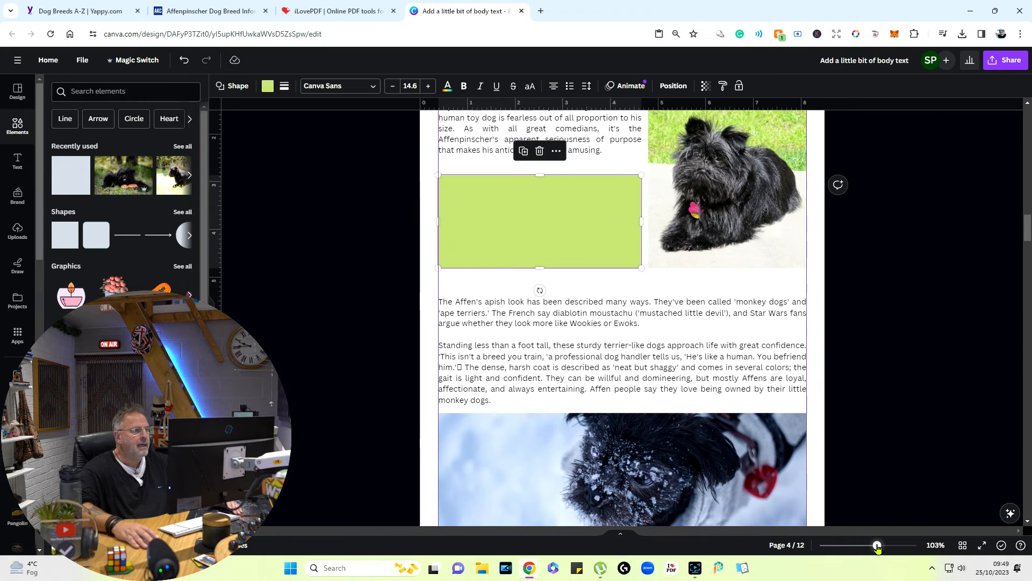
click(473, 167)
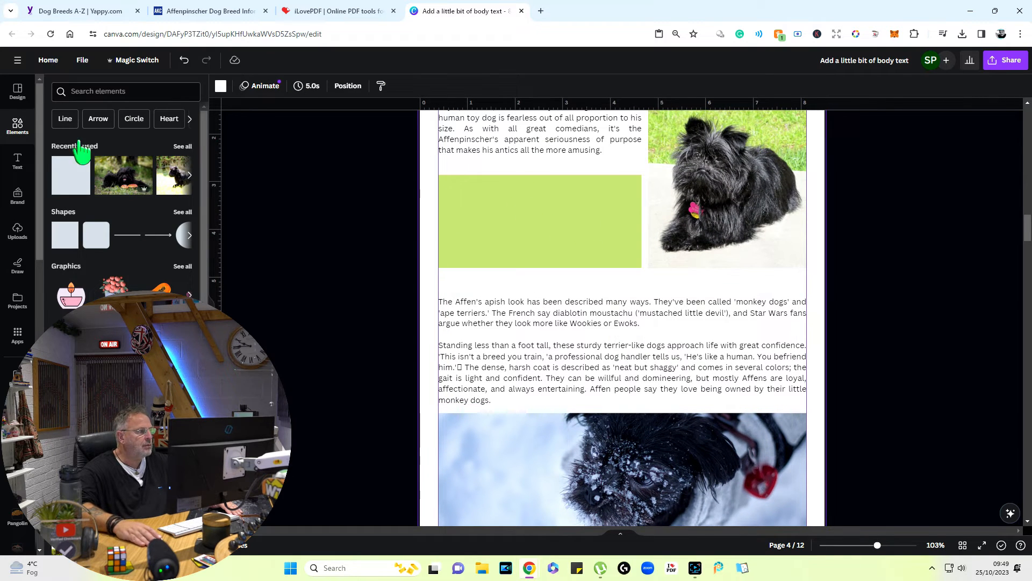
click(17, 159)
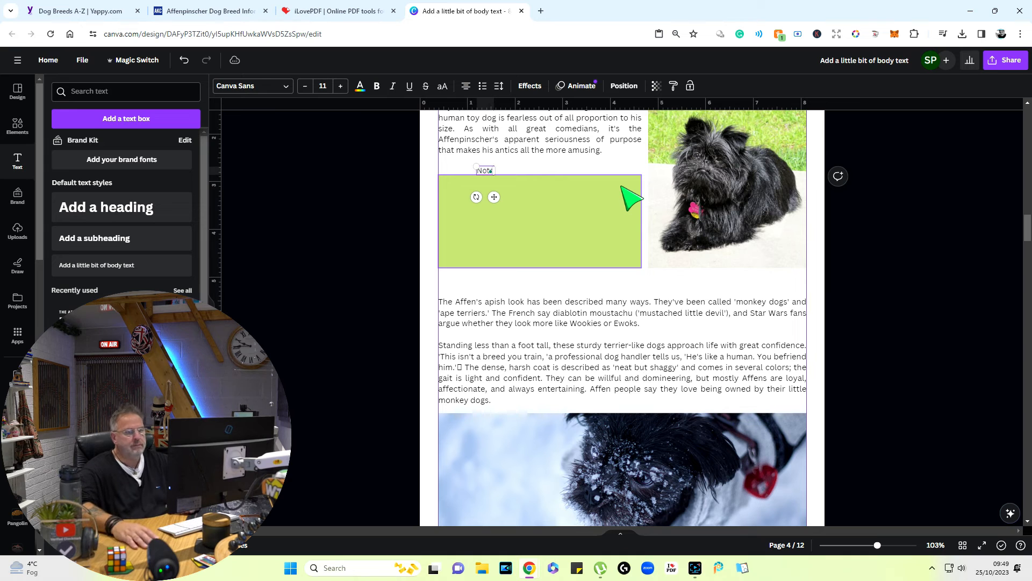
click(875, 215)
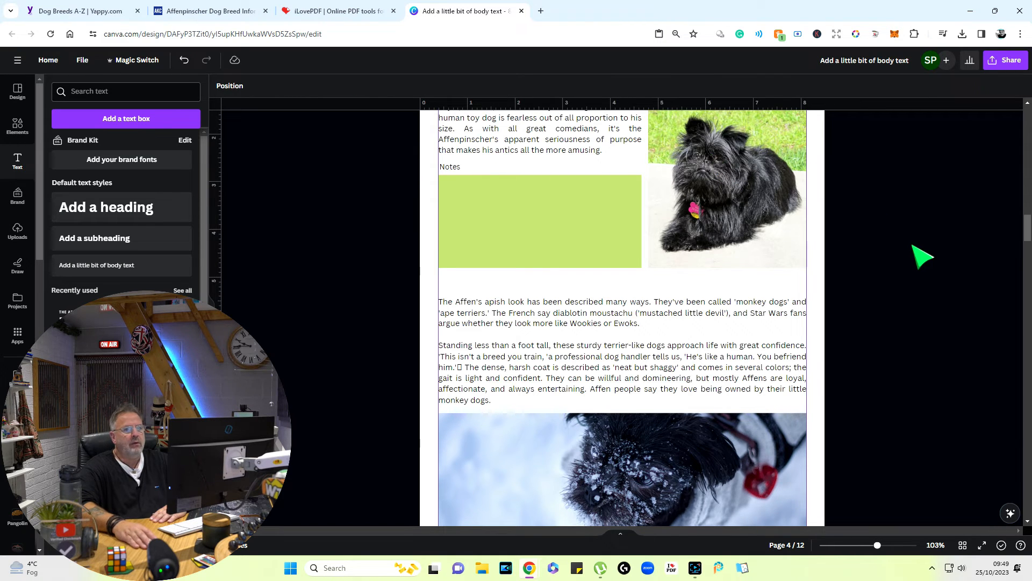
- Download all 12 pages again as PDF Standard and save the opened PDF as Dogs in the A DOG BREEDER folder
scroll(913, 246, up, 3)
scroll(922, 252, down, 3)
click(1004, 62)
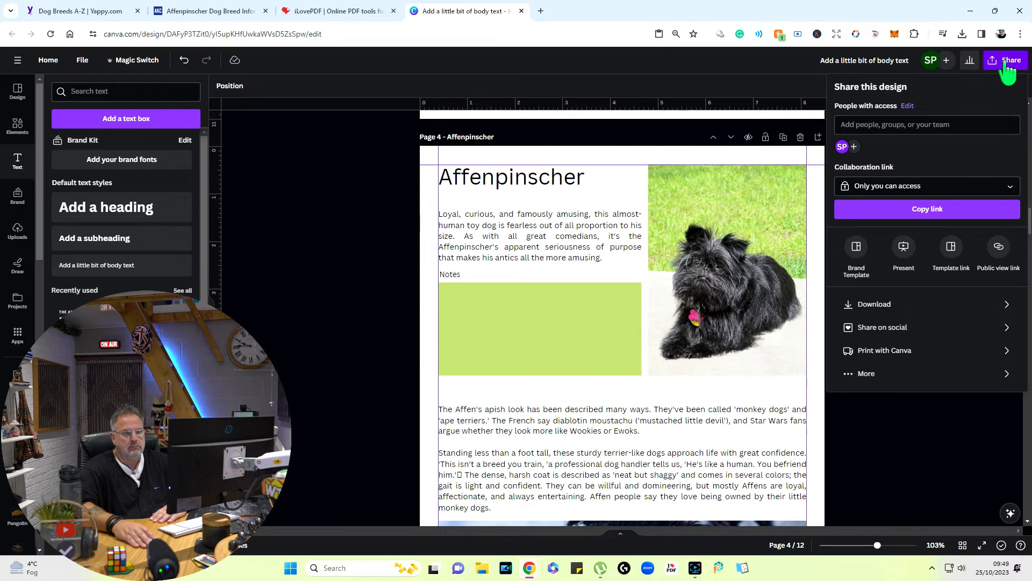
click(903, 307)
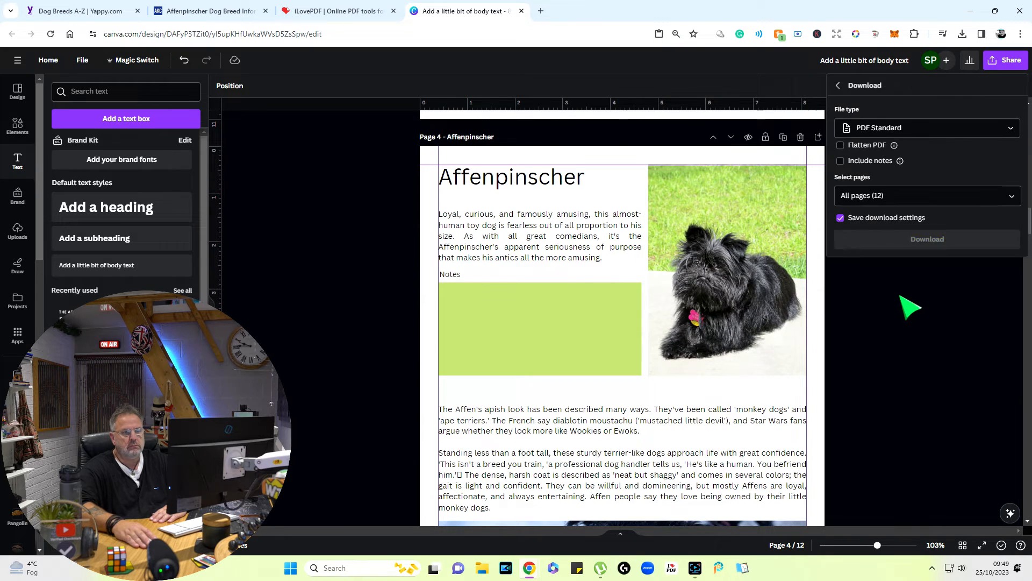
click(945, 240)
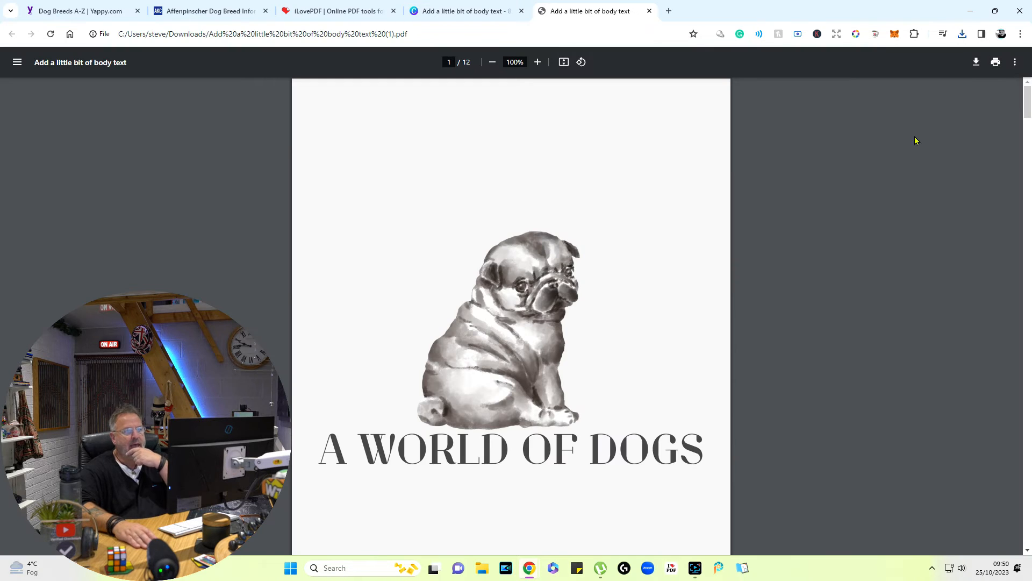
click(976, 62)
click(425, 273)
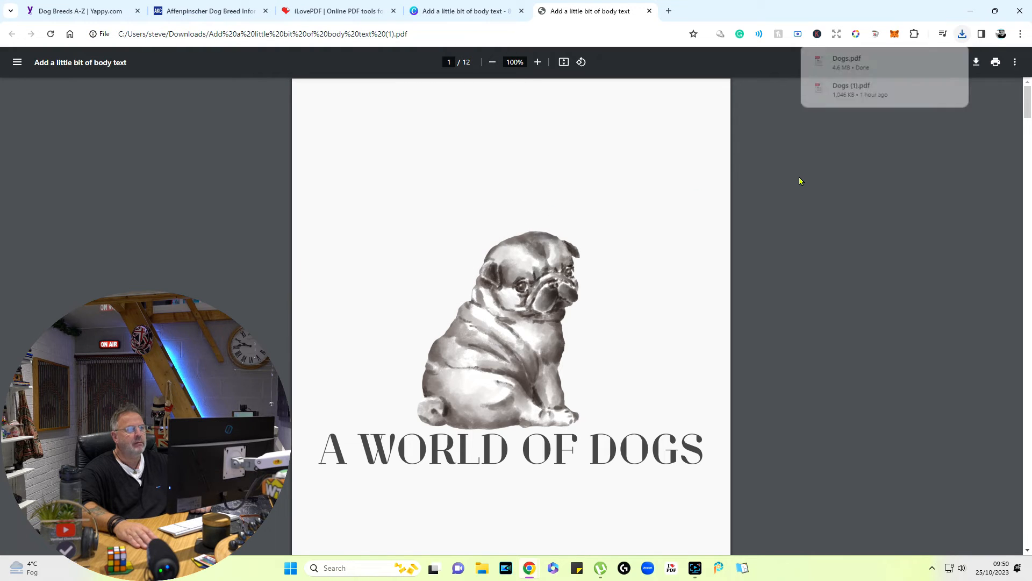
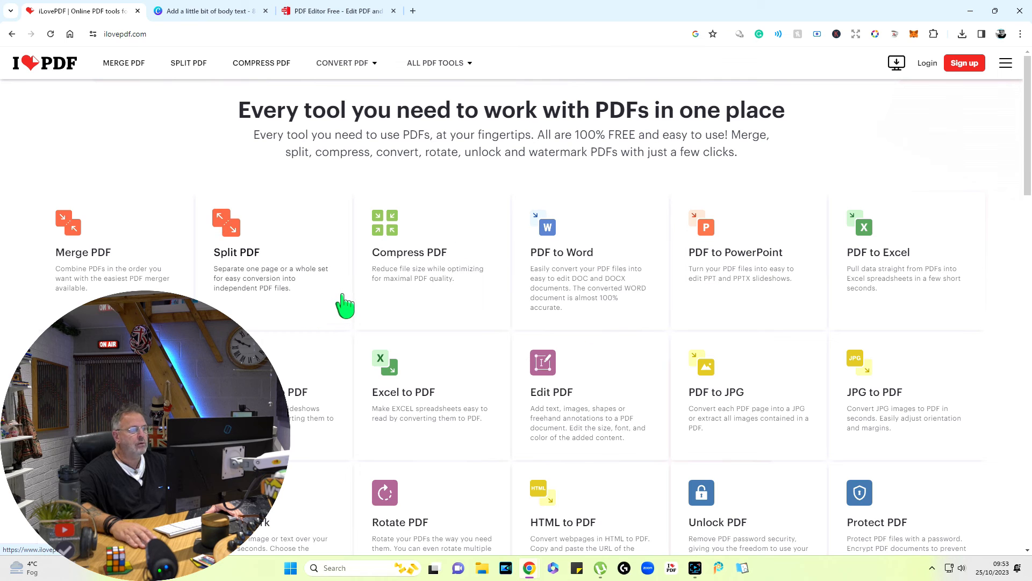
- Compress Dogs.pdf from the A DOG BREEDER folder in iLovePDF at the recommended compression level
click(438, 263)
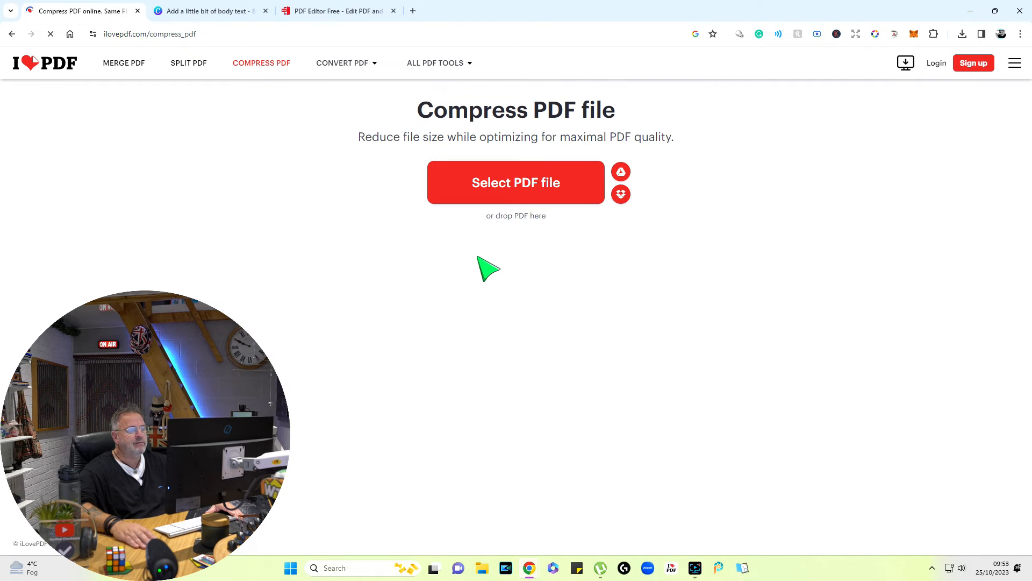
click(520, 201)
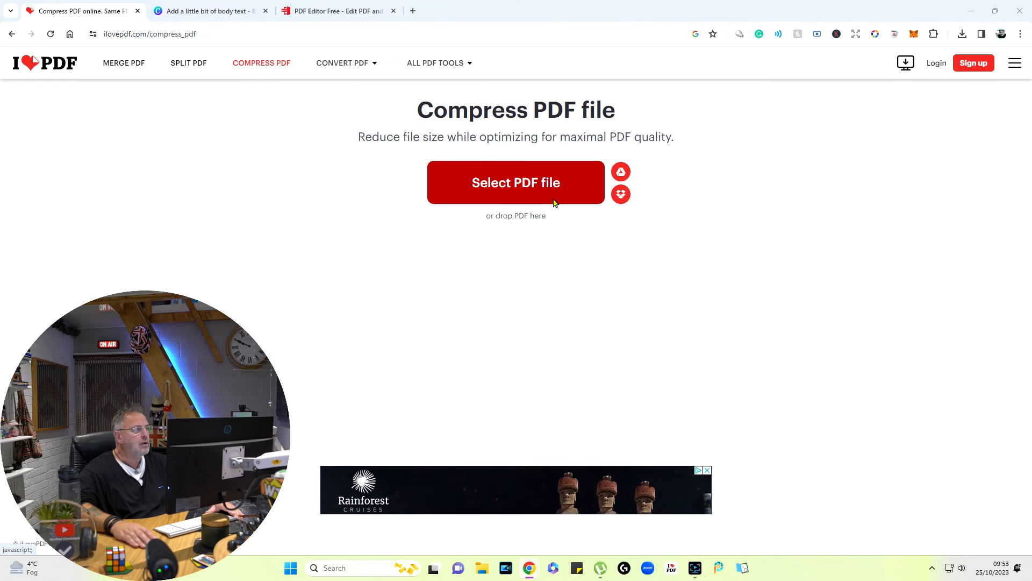
click(198, 86)
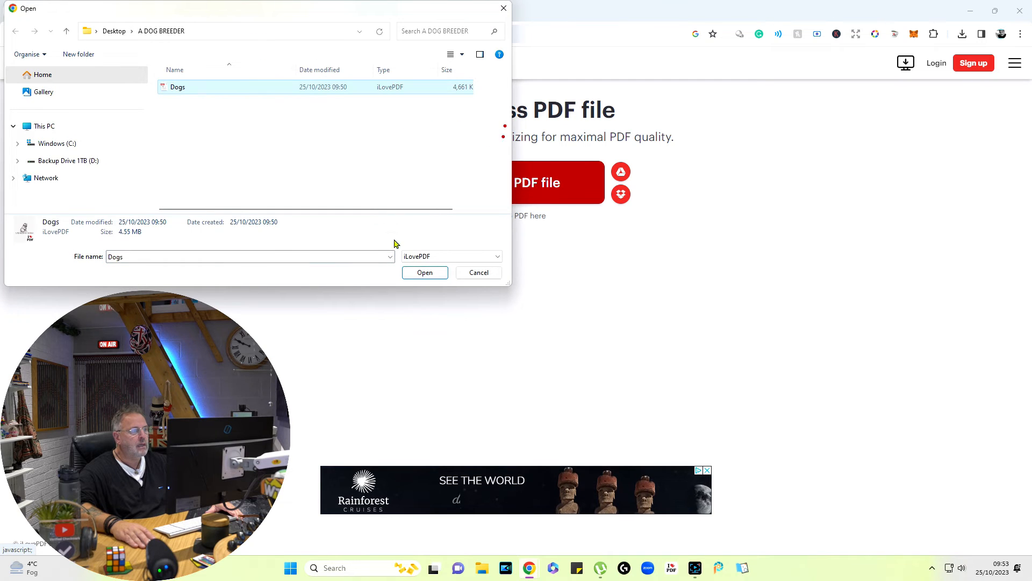
click(424, 273)
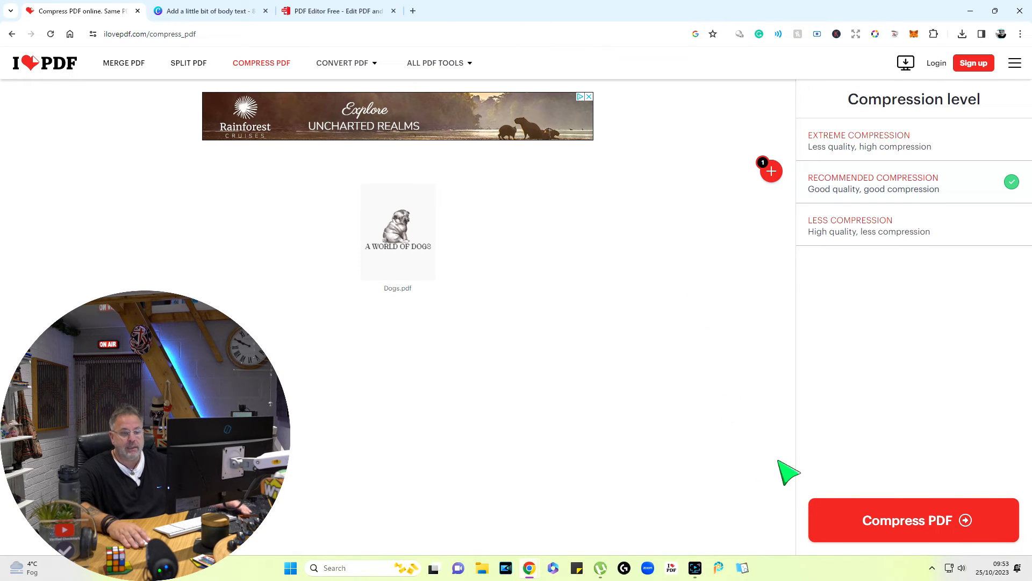
click(935, 530)
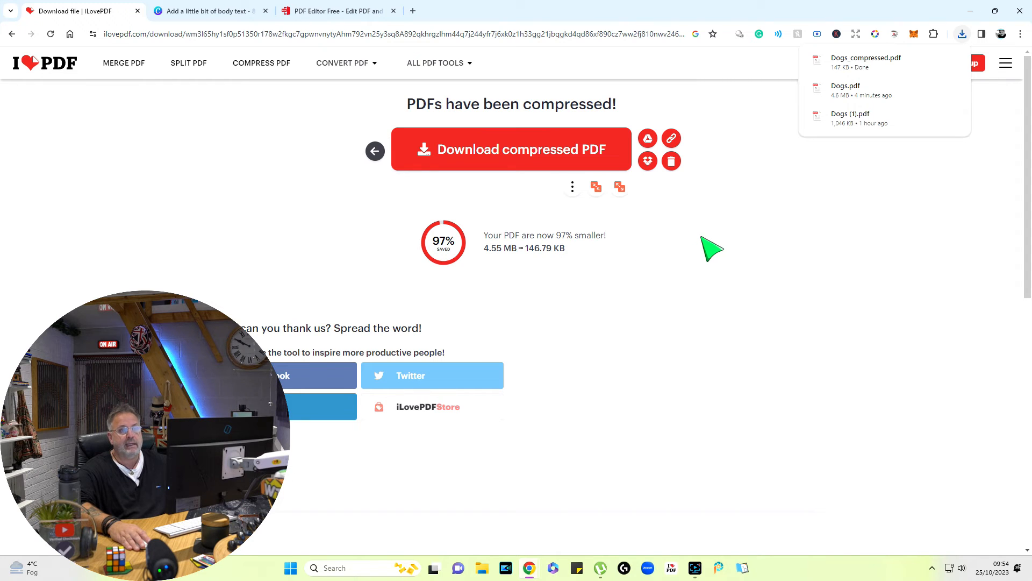
- Open the compressed PDF and examine the quality of the Affenpinscher page's text, photos and notes box
click(844, 72)
scroll(653, 277, down, 20)
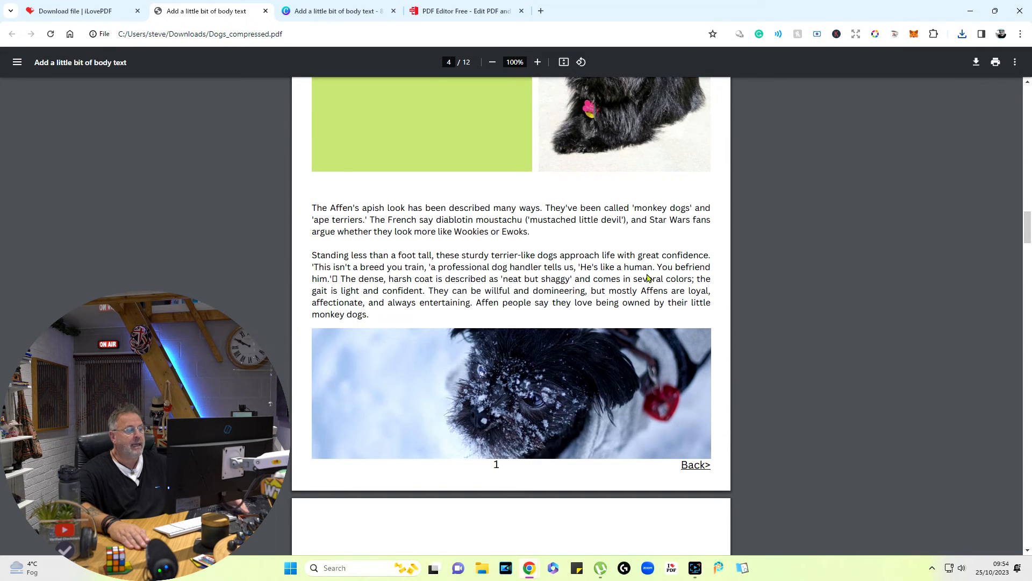
scroll(648, 278, up, 6)
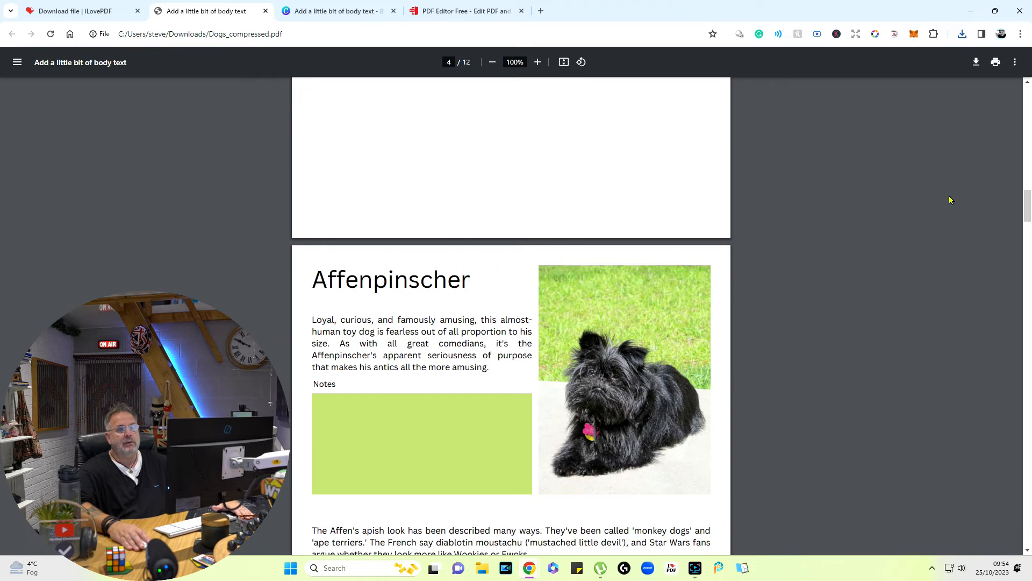
- Save the compressed PDF as Dogs in the A DOG BREEDER folder, using the existing file's name
click(975, 62)
click(185, 92)
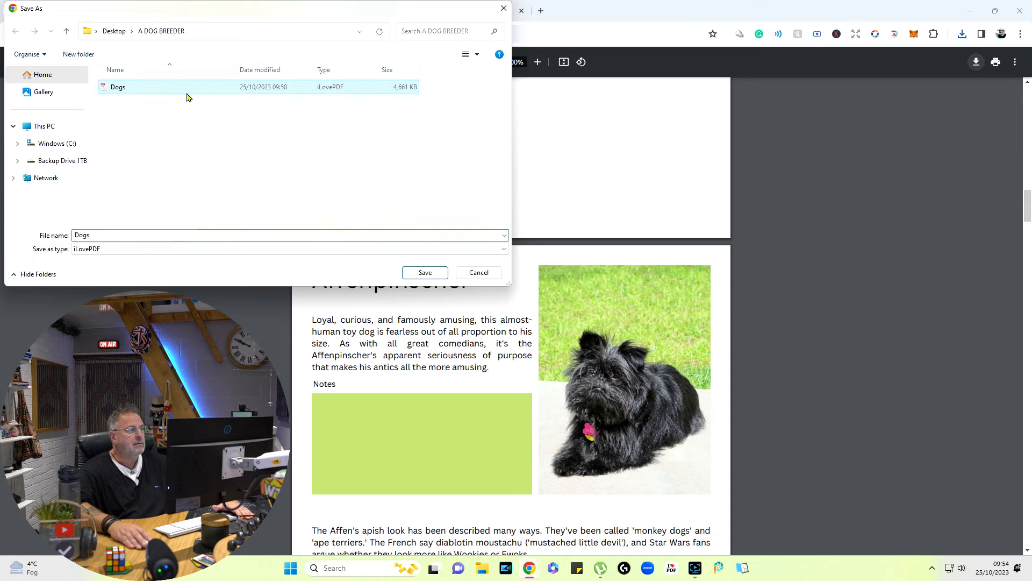
click(428, 277)
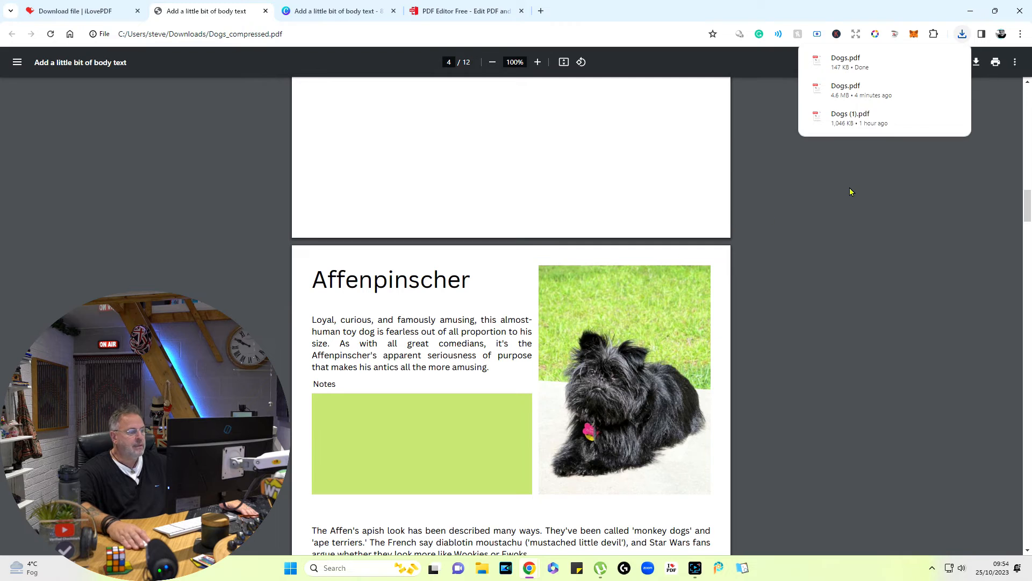
- Switch to PDFescape and upload the compressed Dogs PDF from the A DOG BREEDER folder into the online editor
click(465, 10)
click(394, 359)
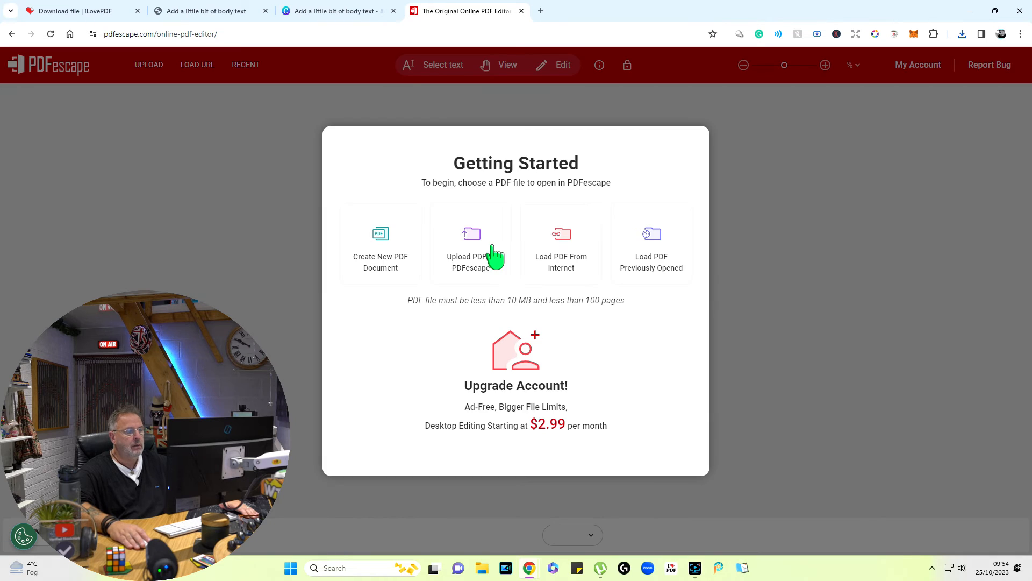
click(486, 251)
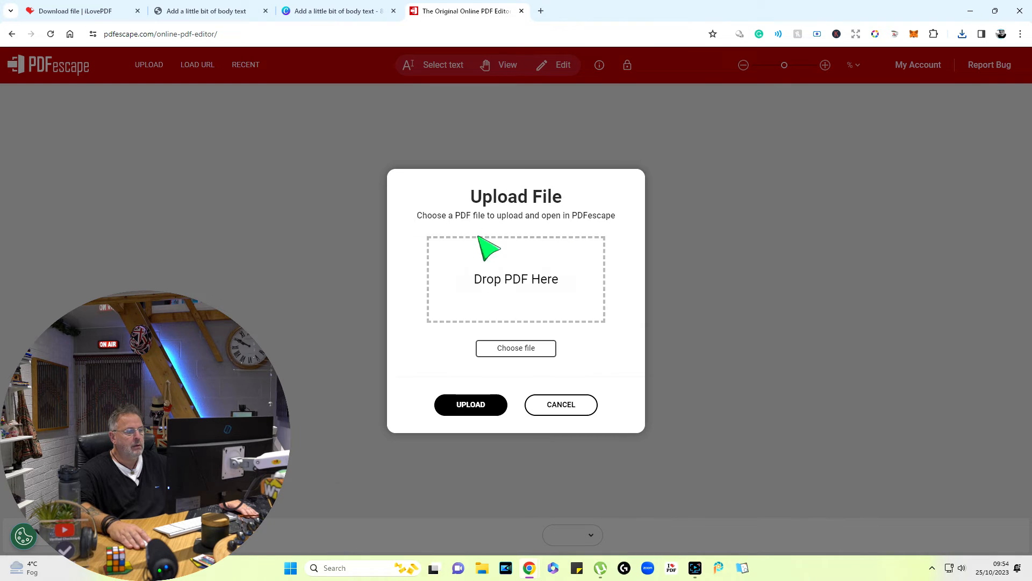
click(507, 355)
click(171, 88)
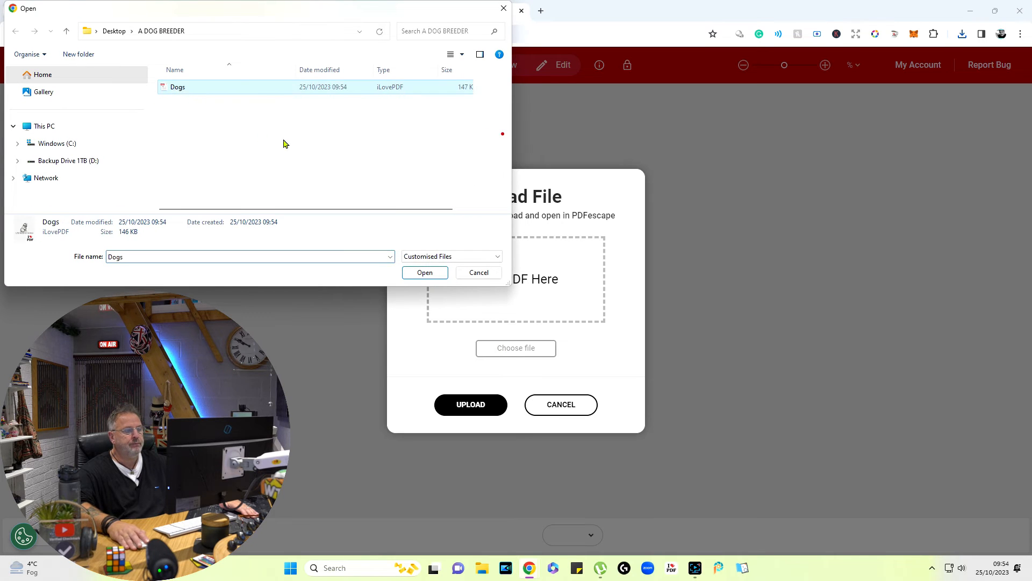
click(424, 273)
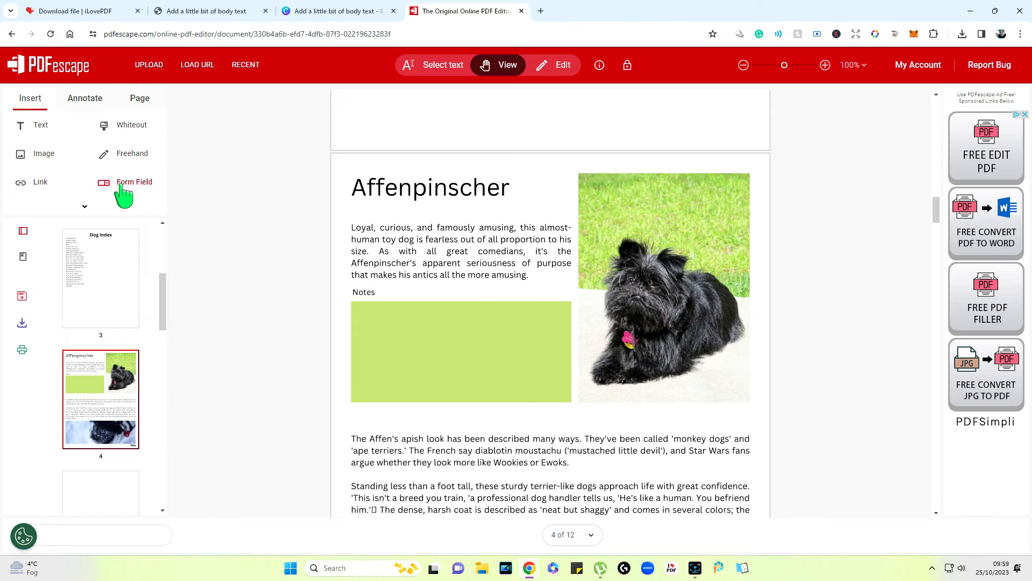
- Browse the uploaded PDF's page thumbnails and examine the Dog Index page's entries and linked text
click(119, 312)
scroll(119, 312, up, 5)
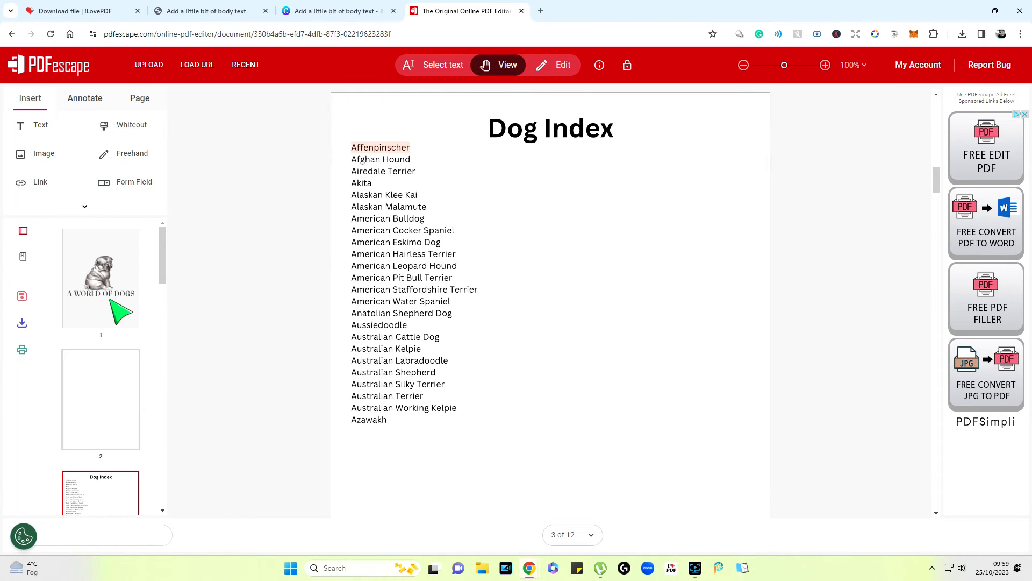
click(119, 312)
scroll(118, 312, down, 3)
click(117, 311)
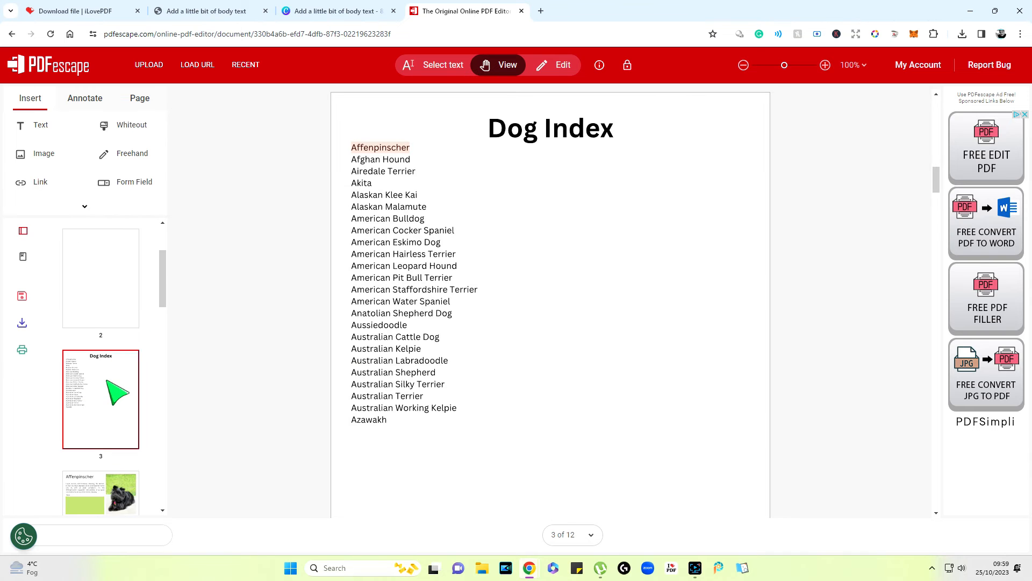
scroll(114, 406, down, 3)
click(127, 346)
scroll(263, 274, up, 2)
scroll(262, 276, up, 4)
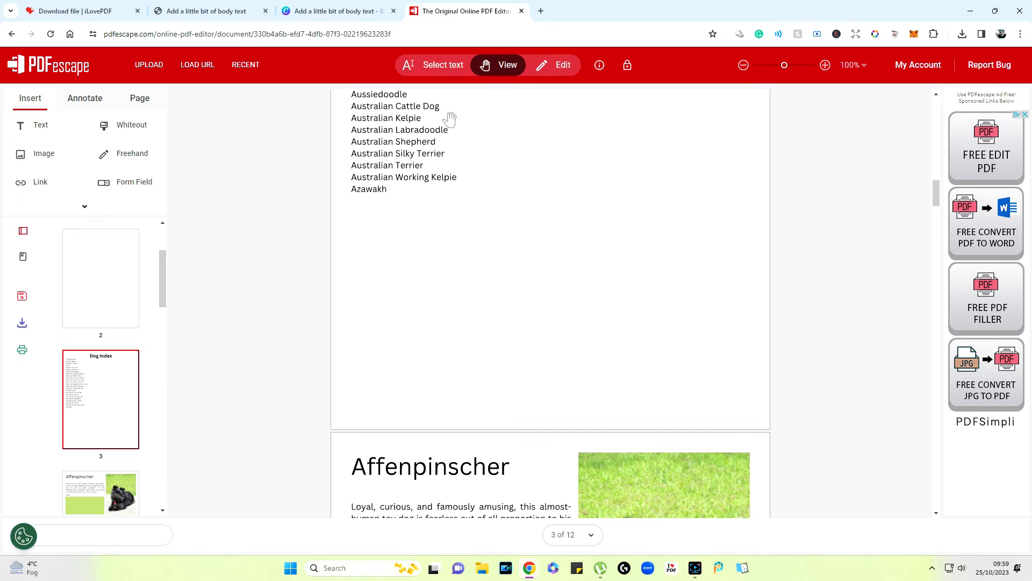
scroll(328, 303, up, 6)
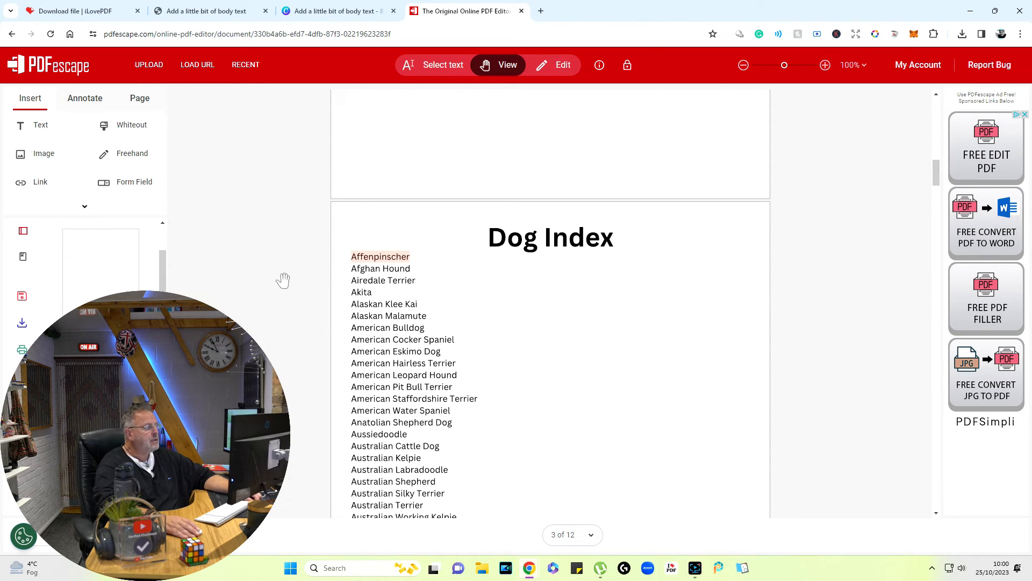
scroll(283, 280, up, 2)
scroll(392, 394, down, 1)
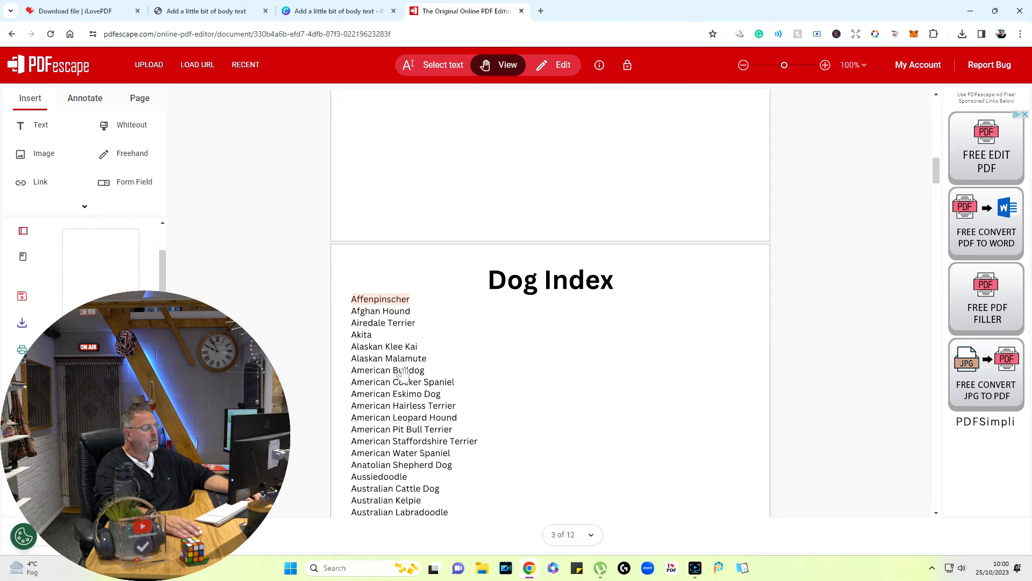
- Follow the Affenpinscher link from the Dog Index and check the Back links on the breed pages and the Notes box
click(401, 305)
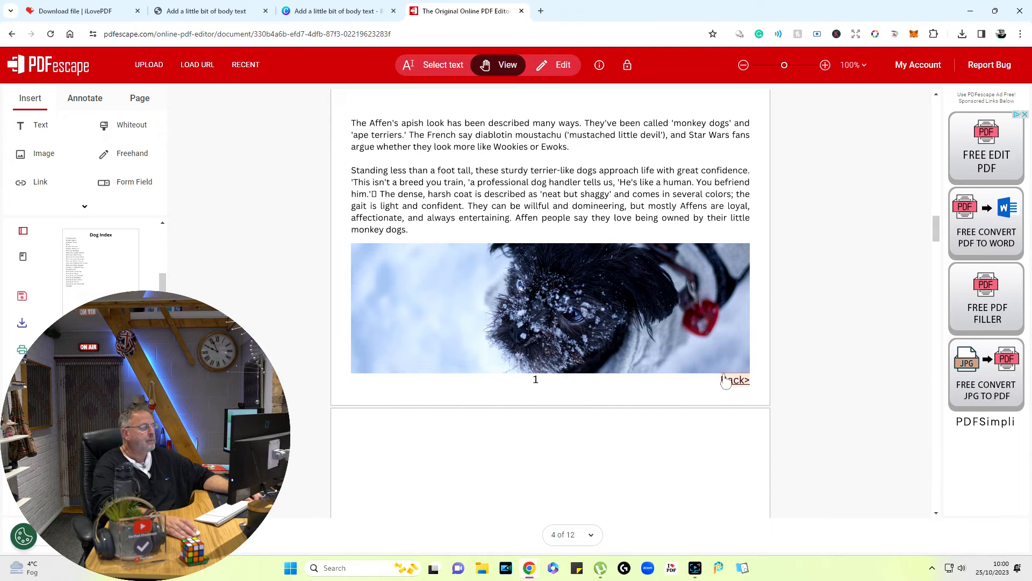
scroll(734, 383, down, 8)
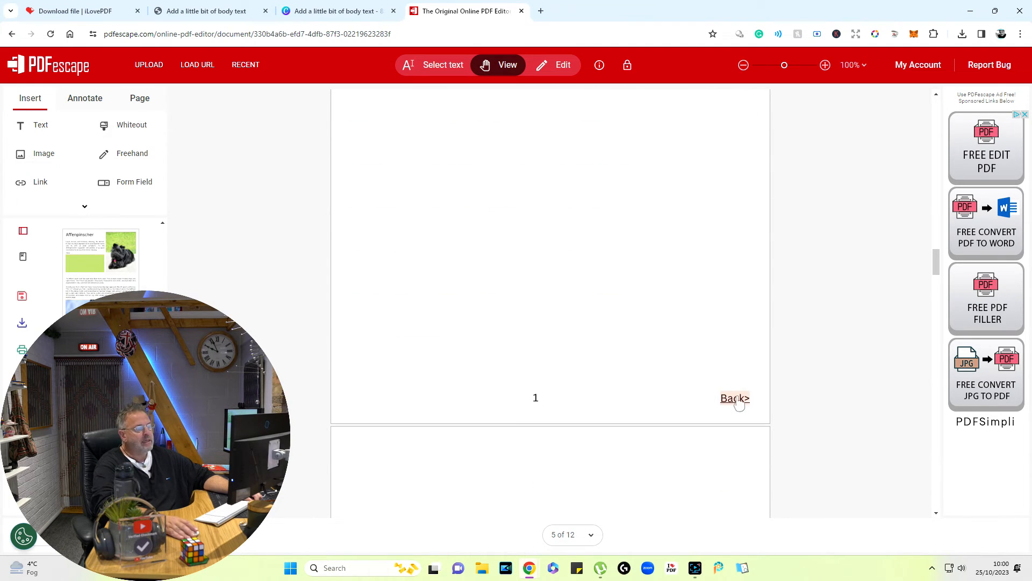
scroll(736, 406, down, 10)
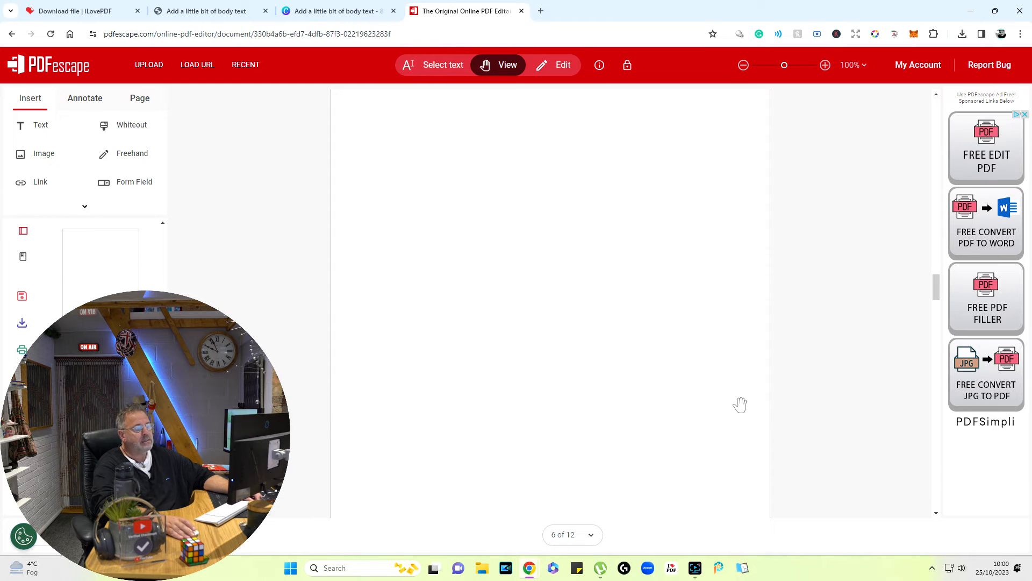
scroll(691, 322, up, 7)
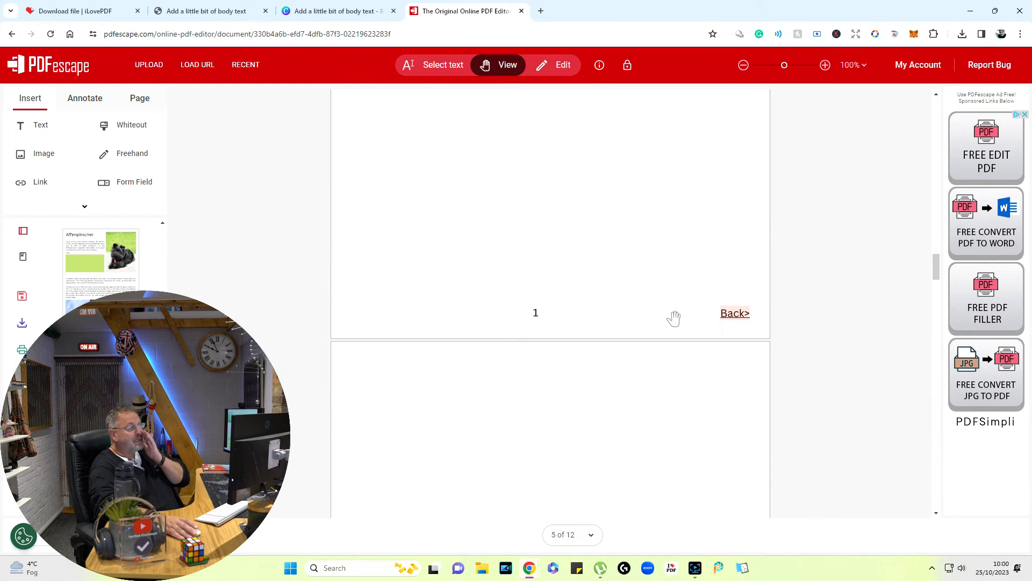
scroll(650, 303, down, 3)
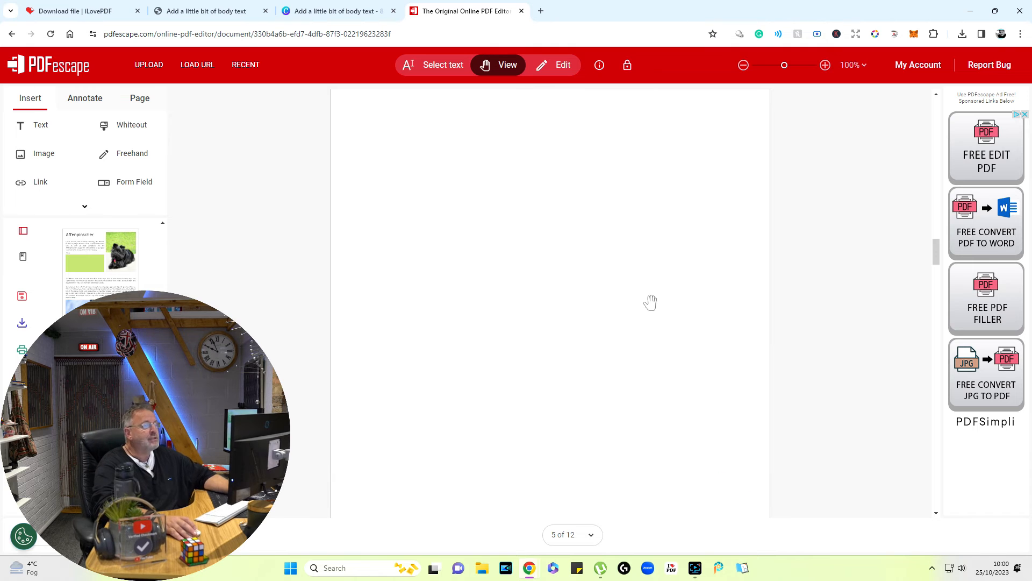
scroll(650, 303, up, 20)
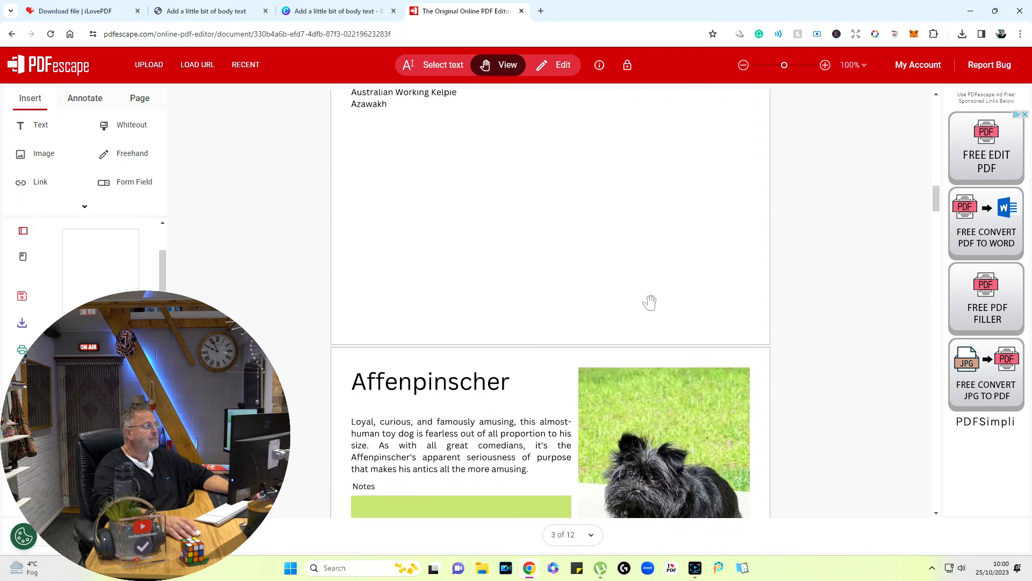
scroll(650, 302, up, 2)
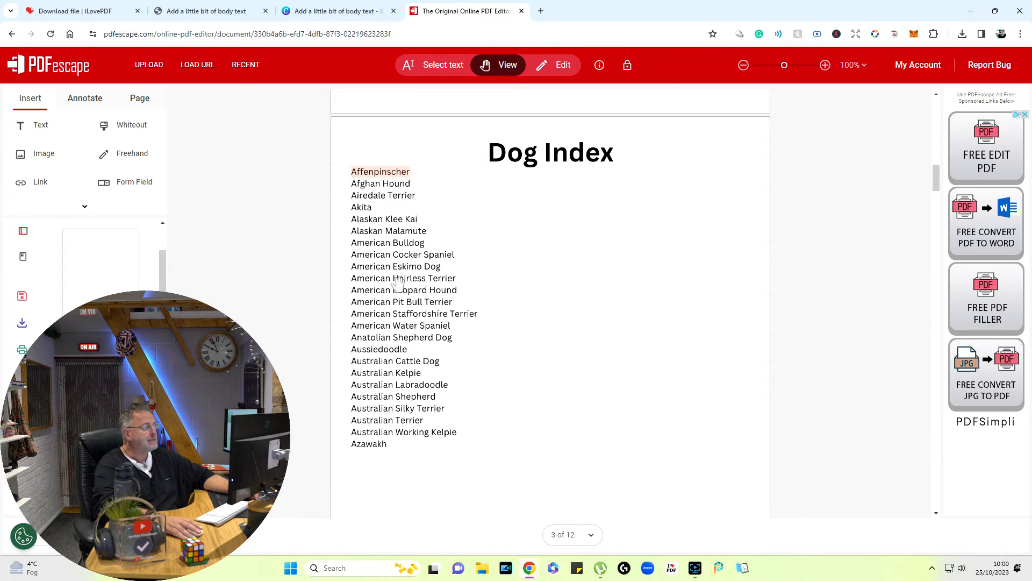
scroll(603, 299, down, 8)
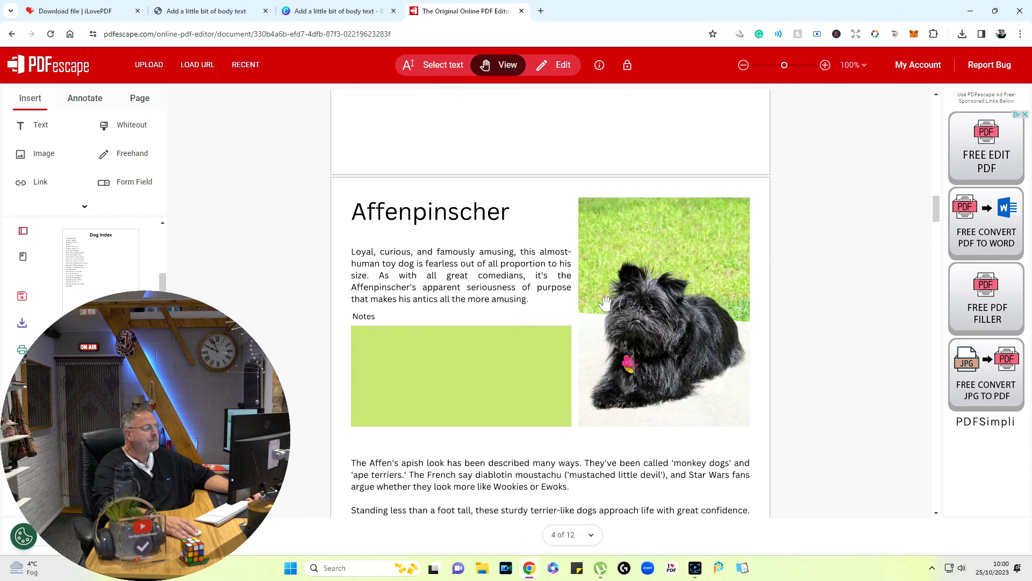
scroll(606, 304, down, 1)
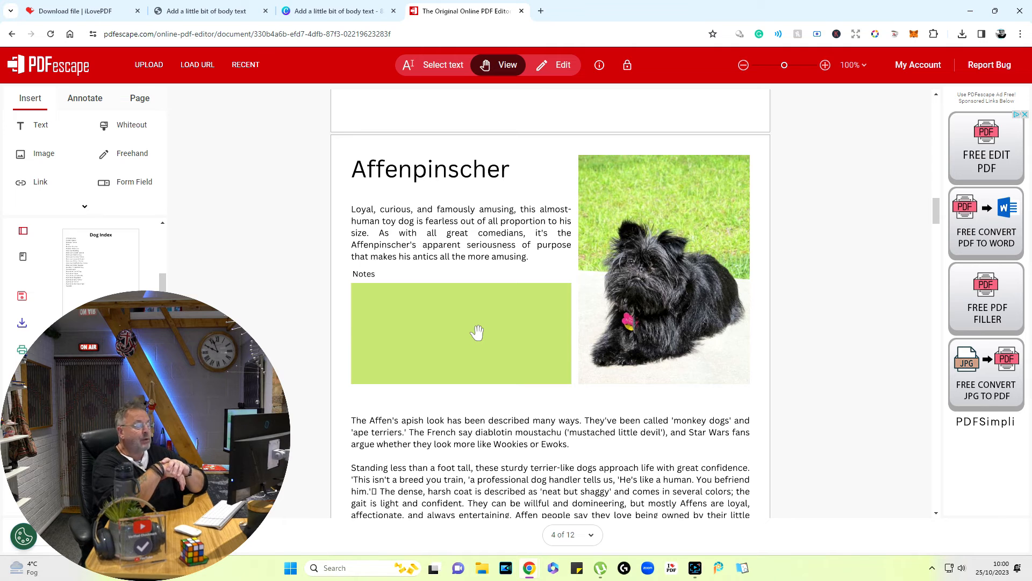
- Insert a text form field covering the whole green Notes box on the Affenpinscher page
click(134, 186)
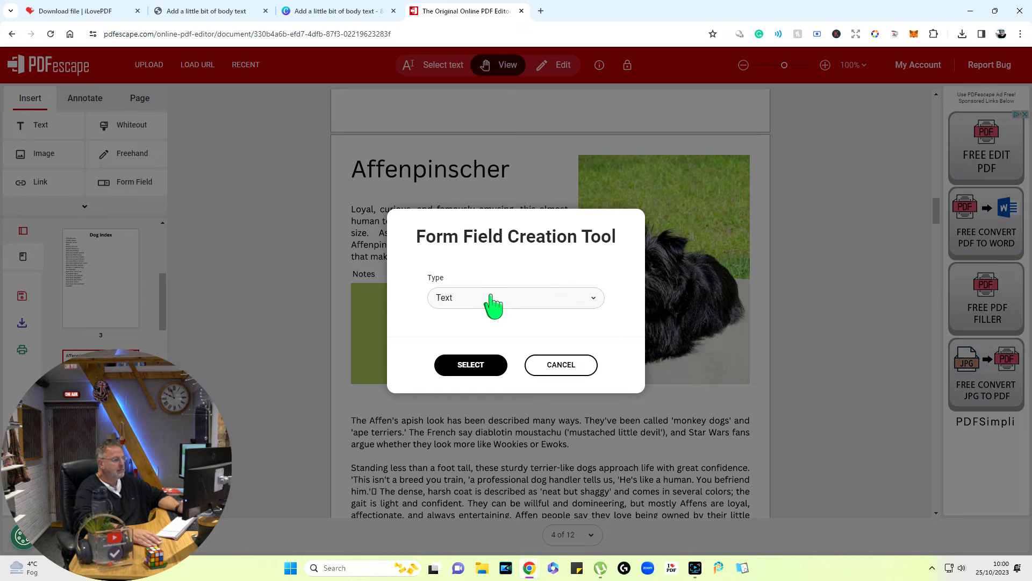
click(471, 364)
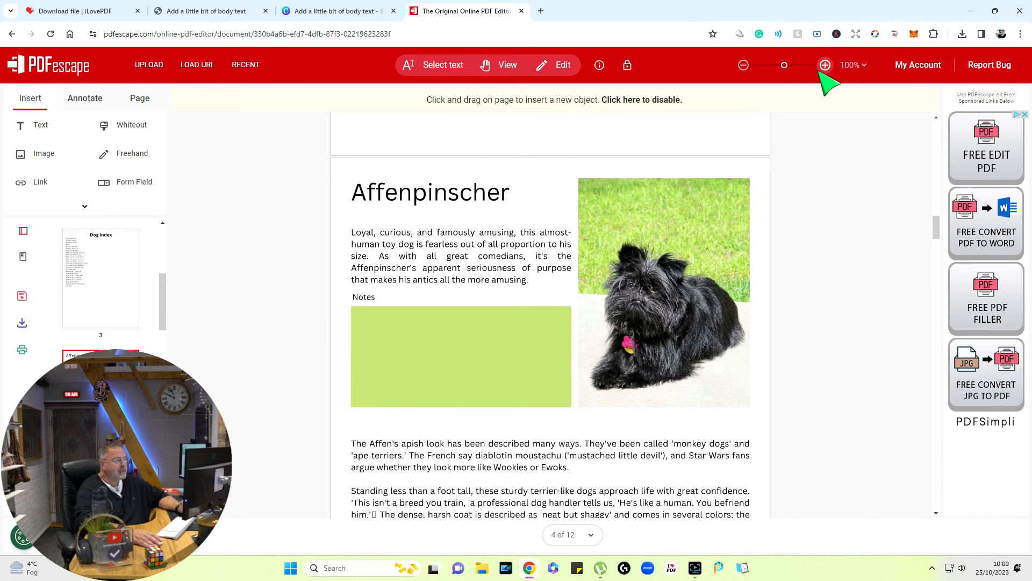
drag(785, 65, 804, 65)
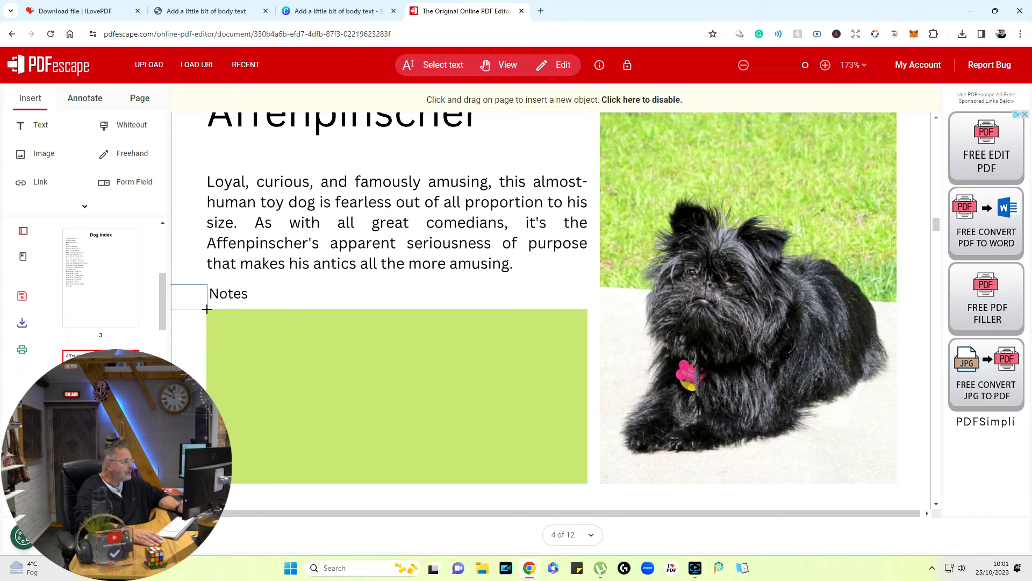
drag(207, 308, 585, 482)
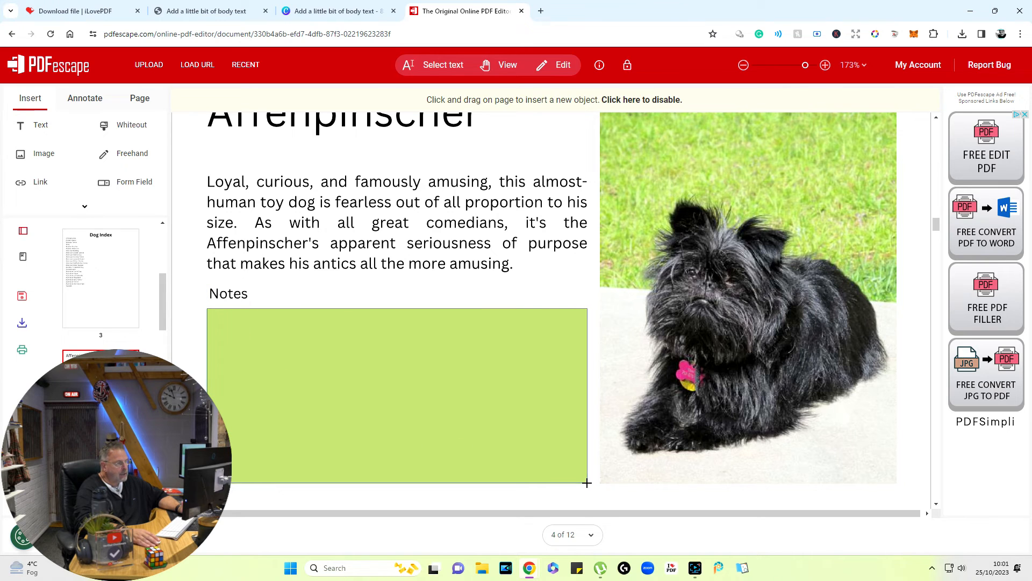
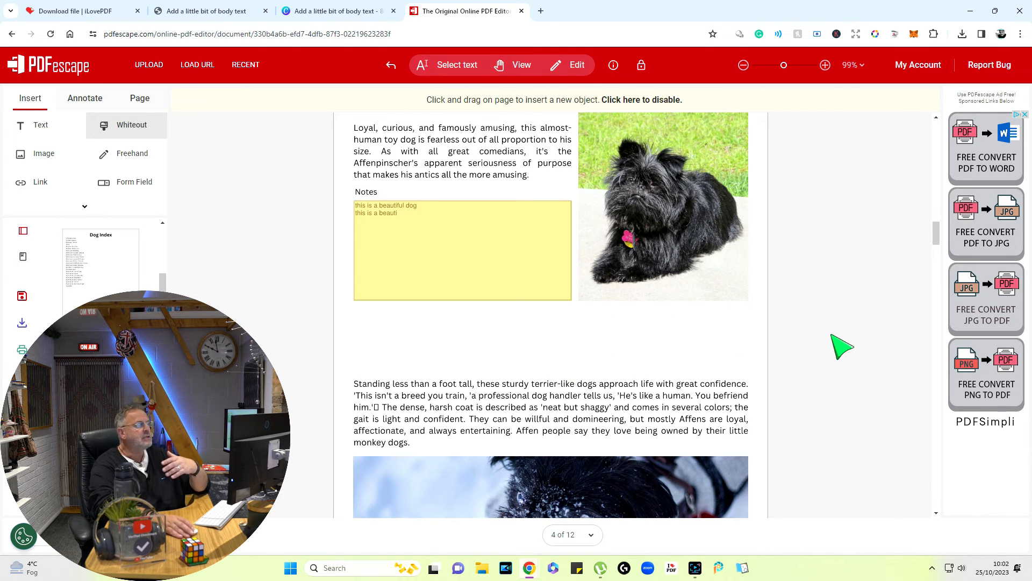
- Try placing a text box just below the Notes form field on the Affenpinscher page
scroll(831, 335, up, 2)
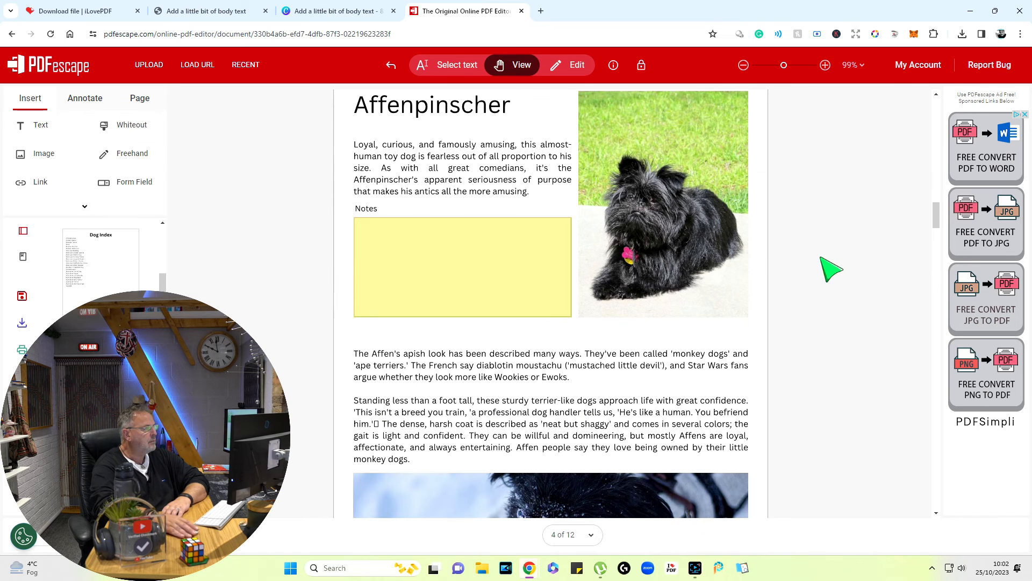
click(58, 134)
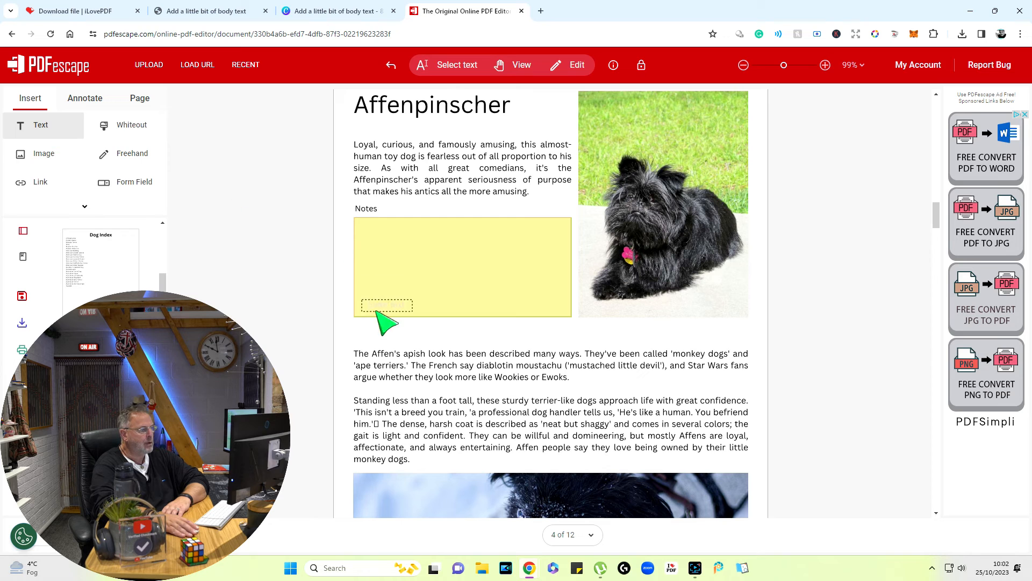
click(369, 341)
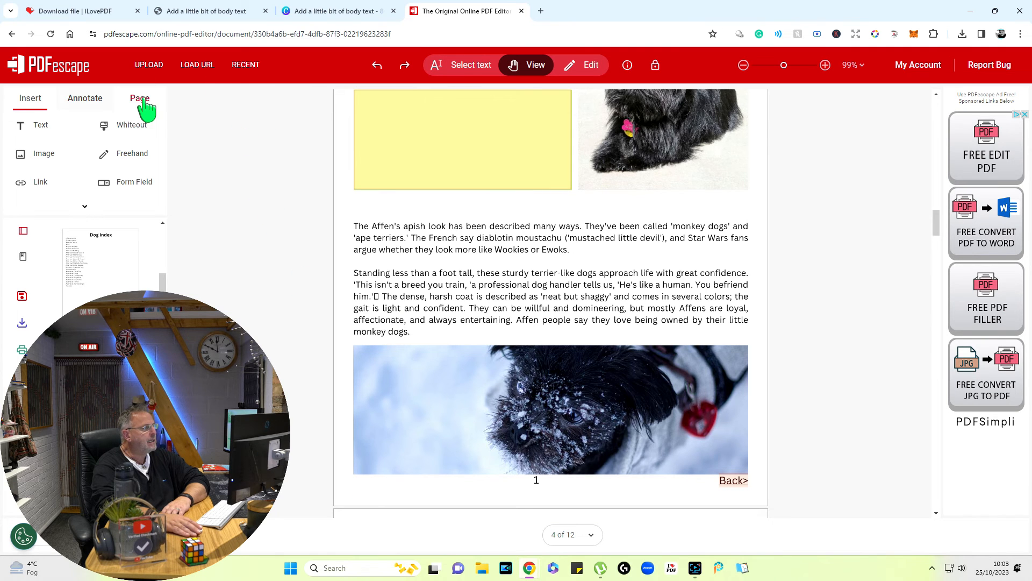
- Highlight the passage about the French name and Star Wars fans in red on the Affenpinscher page, and undo the highlight
click(140, 99)
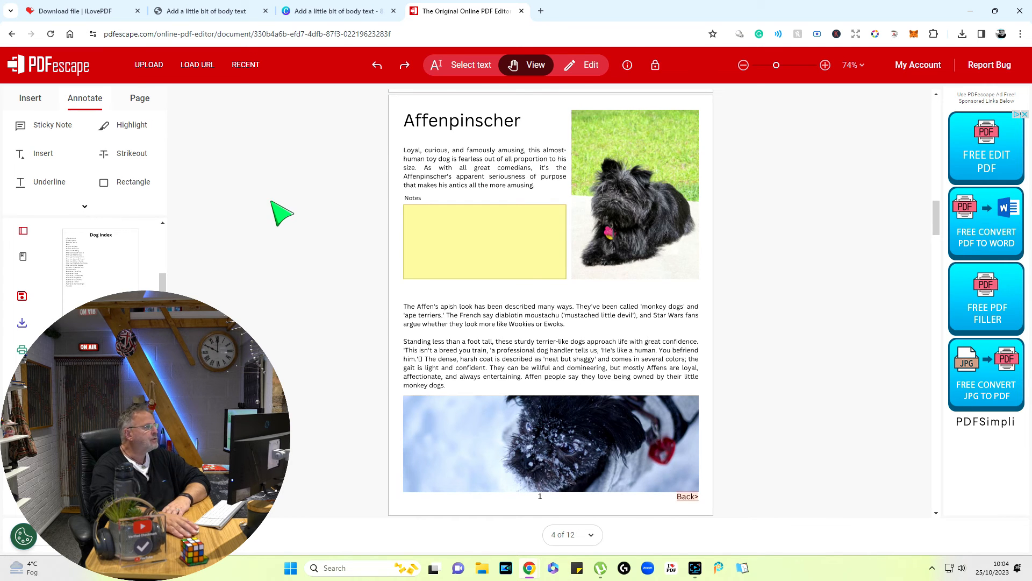
click(129, 126)
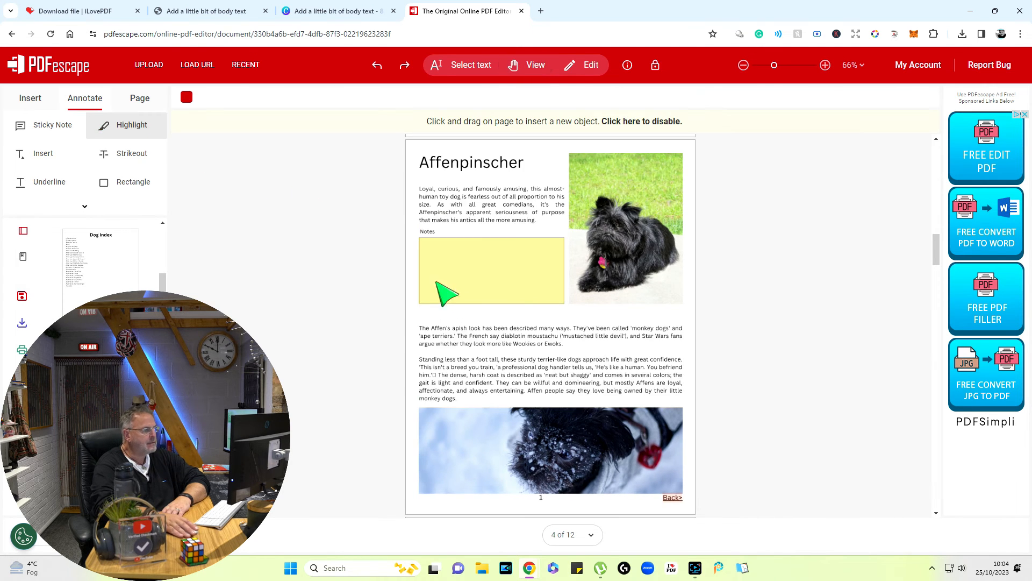
drag(457, 336, 562, 358)
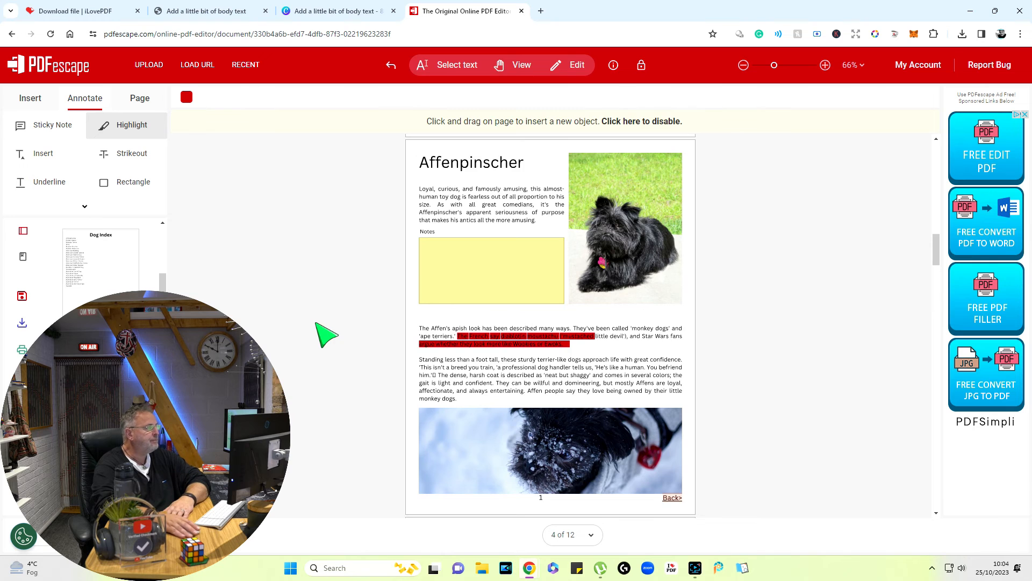
key(ctrl+z)
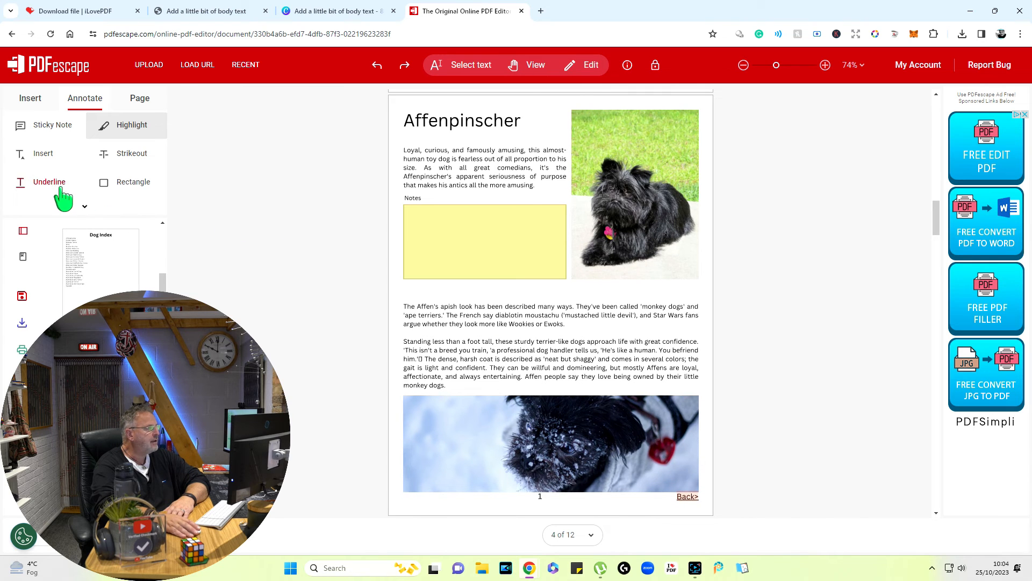
click(53, 129)
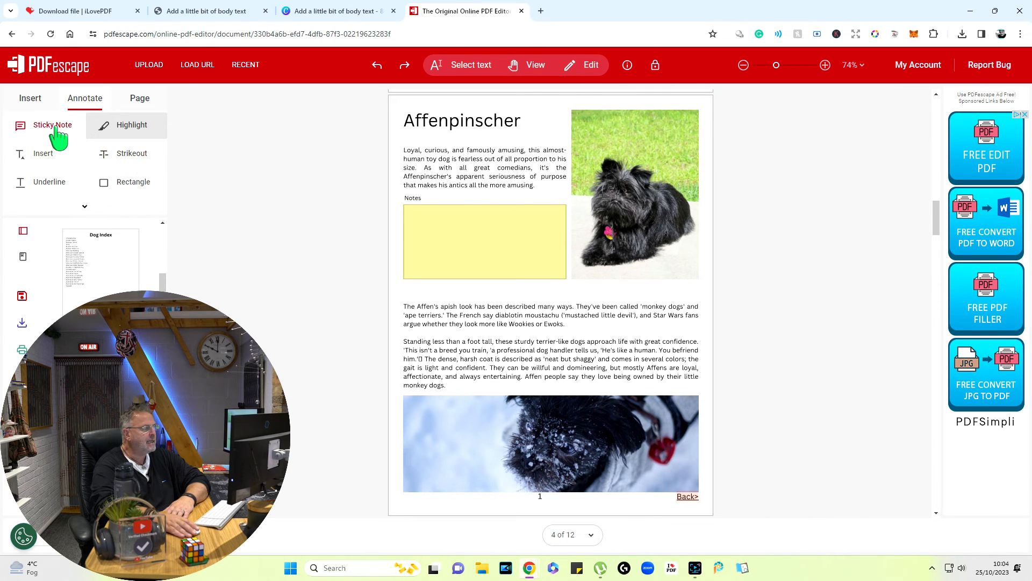
scroll(280, 231, up, 7)
scroll(311, 280, down, 5)
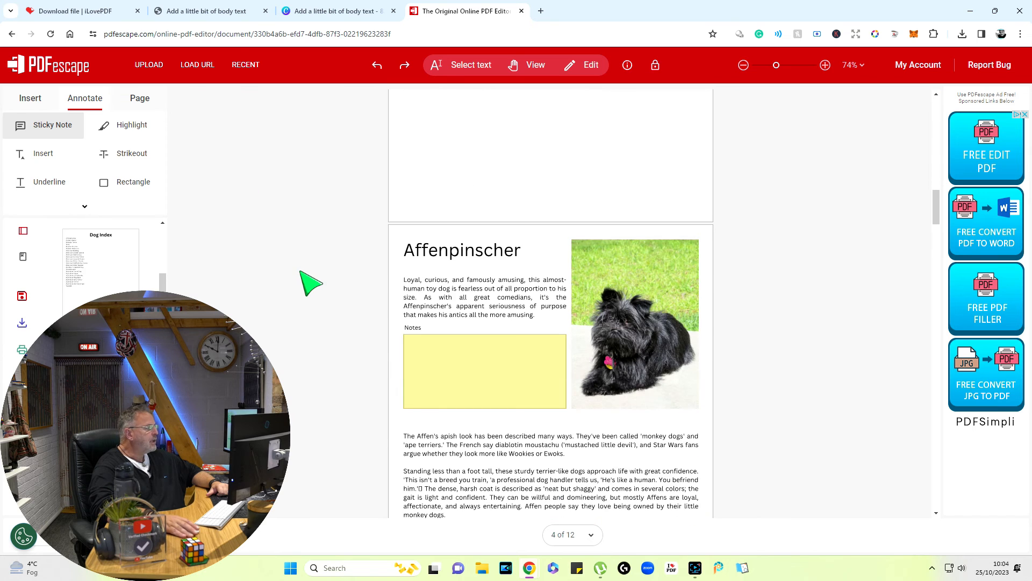
- Download the edited PDF from PDFescape, open Dogs (2).pdf and go to its Dog Index page
click(22, 322)
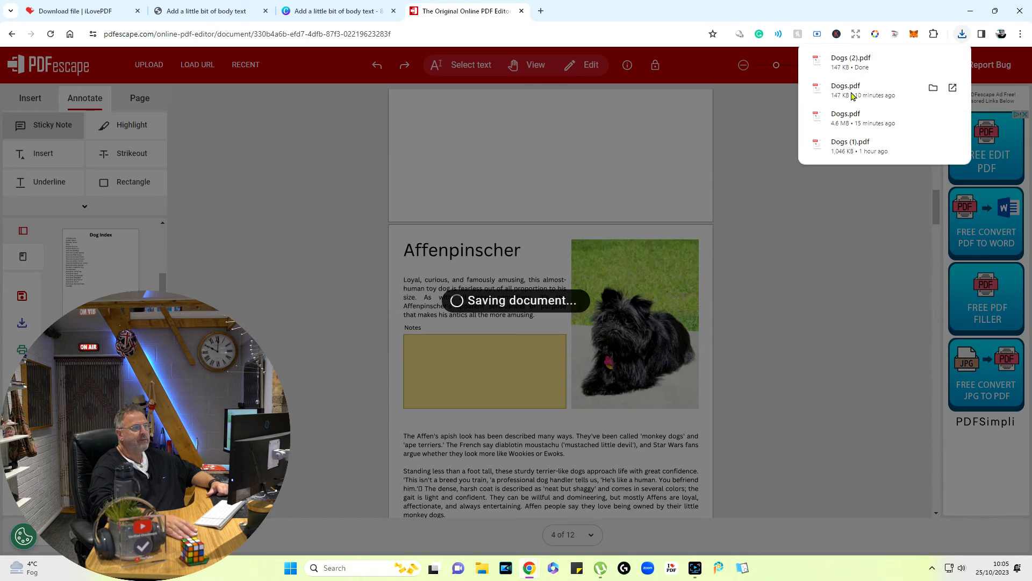
click(854, 60)
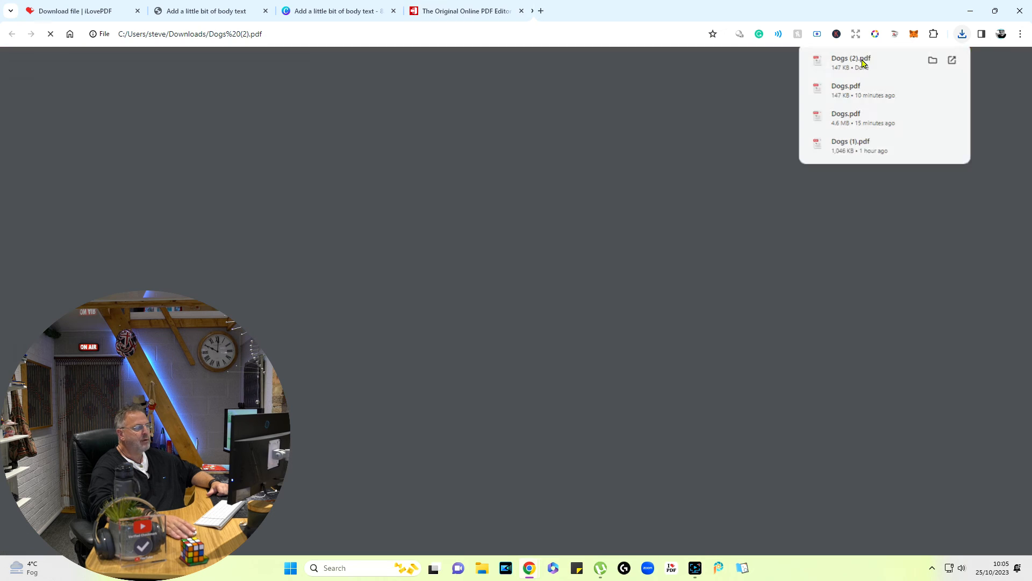
scroll(663, 245, down, 15)
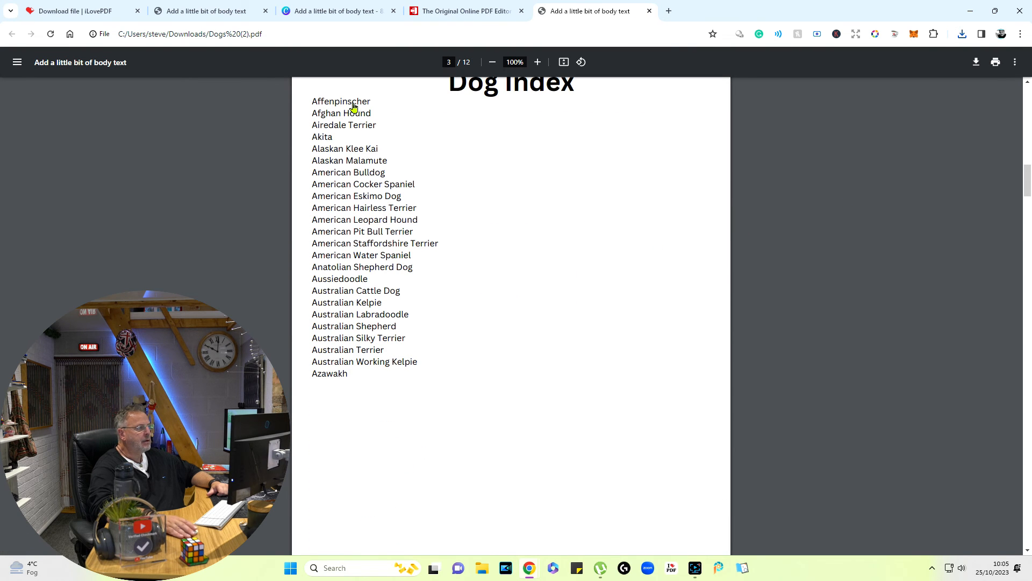
- Follow the Affenpinscher index link, enter "dfdfdfdfdfdf" in that page's Notes field as a test, and download the filled PDF
click(353, 107)
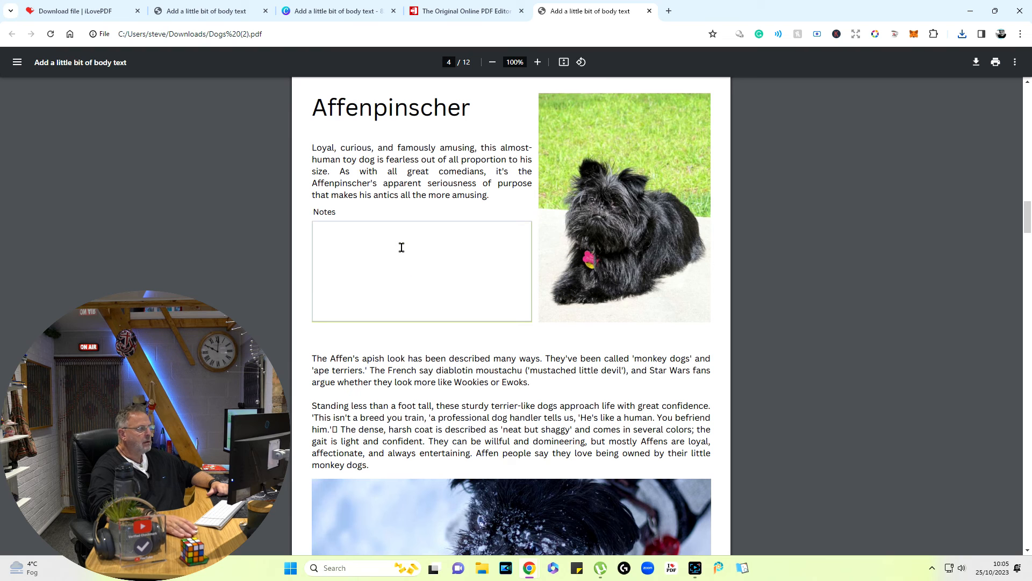
click(340, 251)
text(dfdfdfdfdfdf)
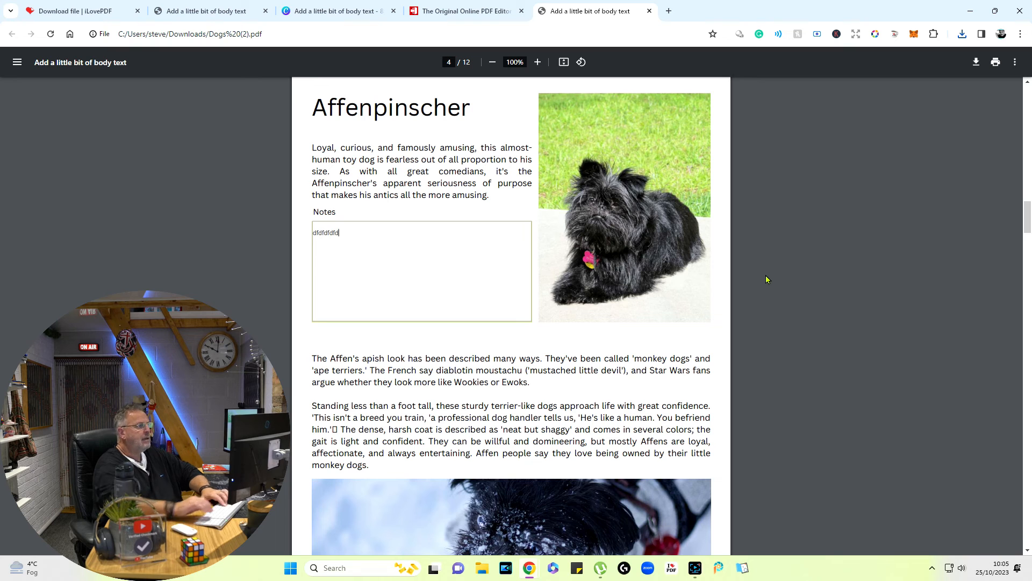
click(976, 65)
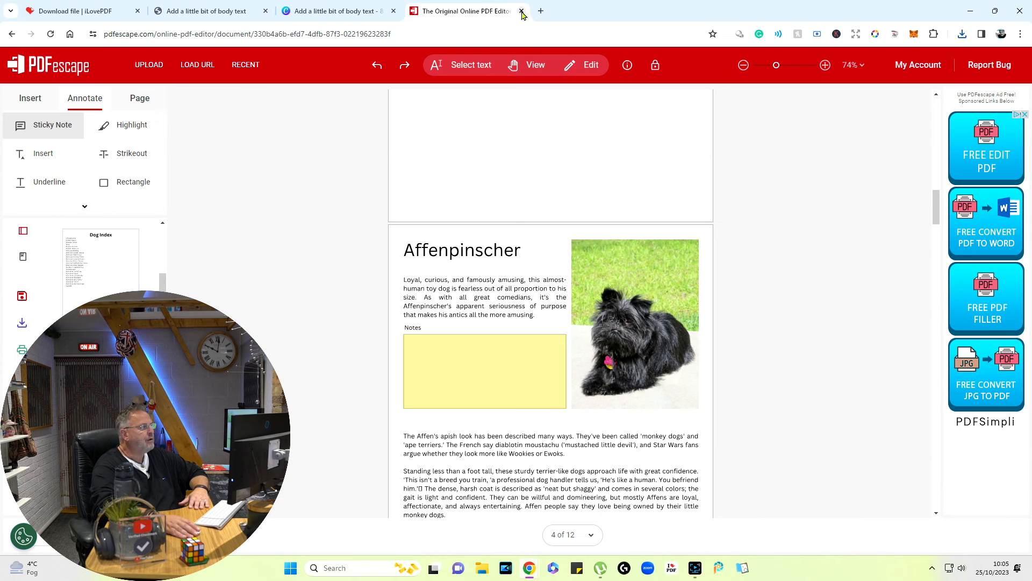
- Close PDFescape, return to Canva, and add a narrow full-height green strip along the right edge of the Dog Index page
click(521, 12)
scroll(887, 277, up, 10)
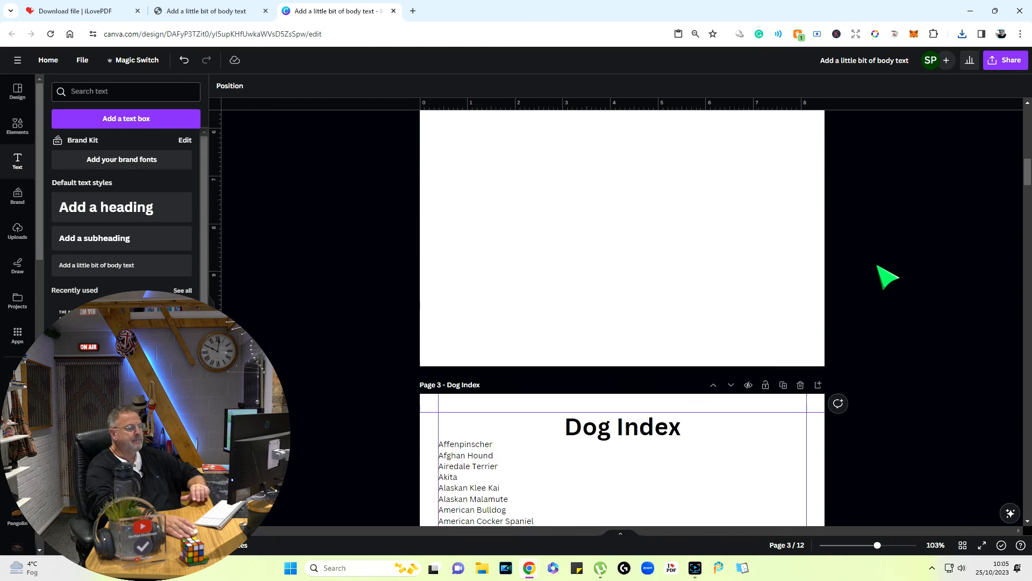
scroll(887, 277, down, 5)
drag(876, 548, 864, 546)
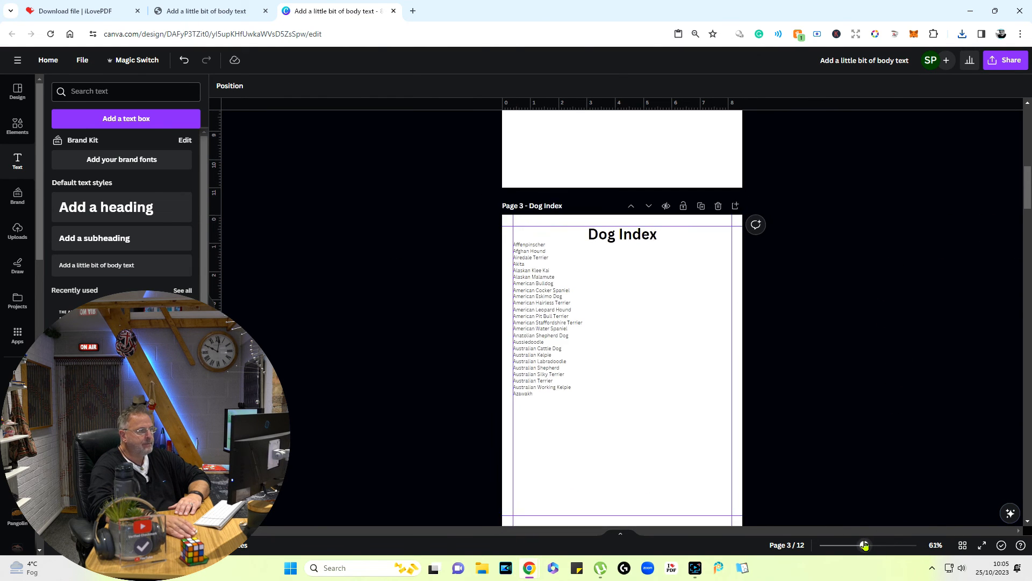
click(698, 251)
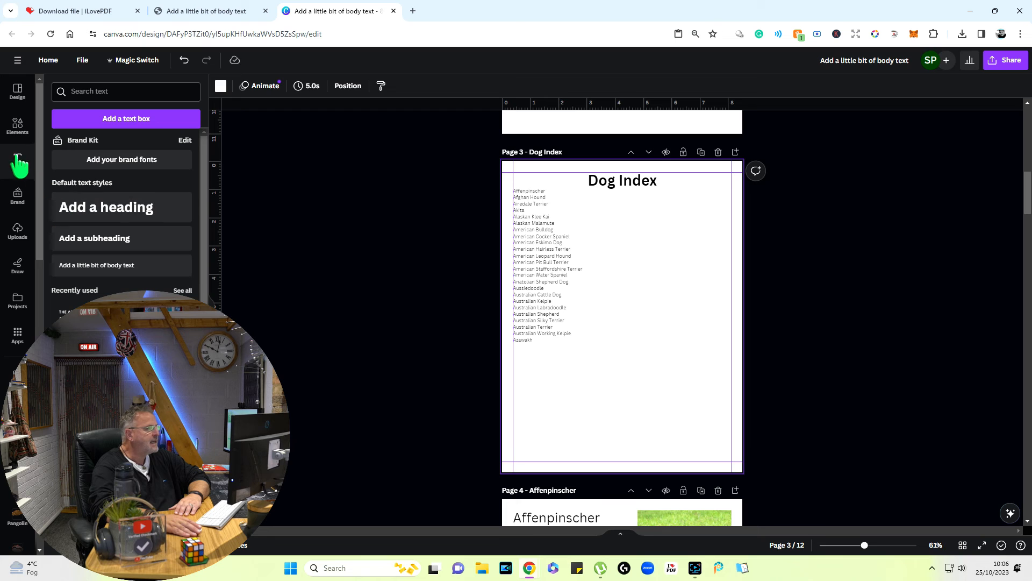
click(17, 127)
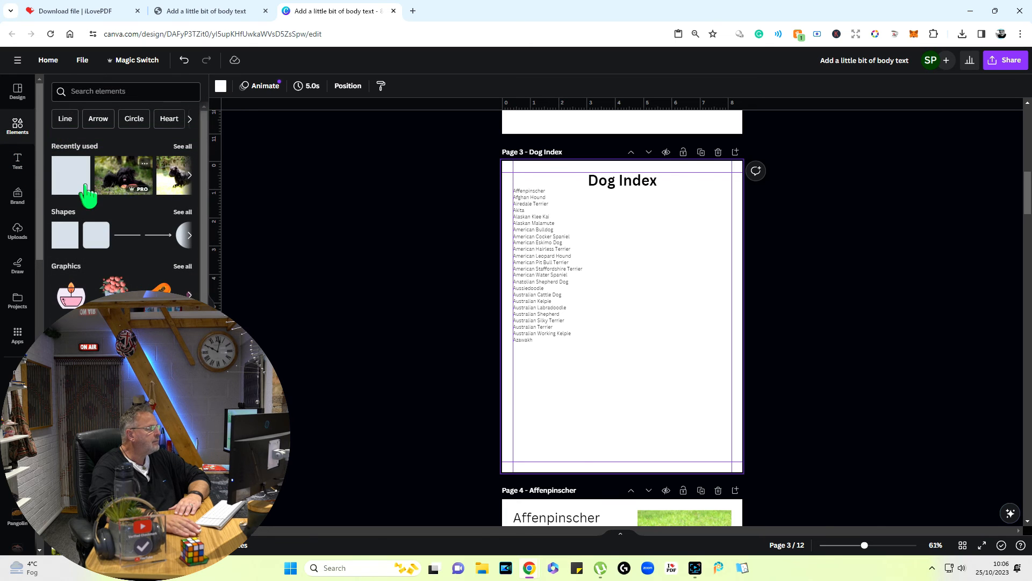
click(73, 183)
click(682, 341)
drag(634, 315, 692, 472)
drag(669, 317, 724, 312)
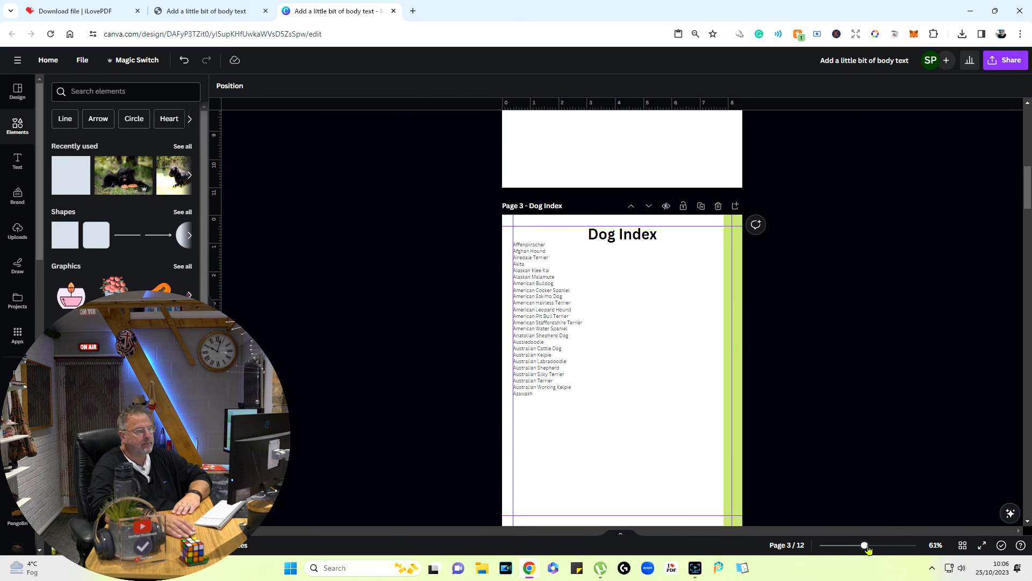
- Add a square at the top of the green strip, resize it to the strip's 0.7 width, and colour it pink
drag(868, 547, 881, 546)
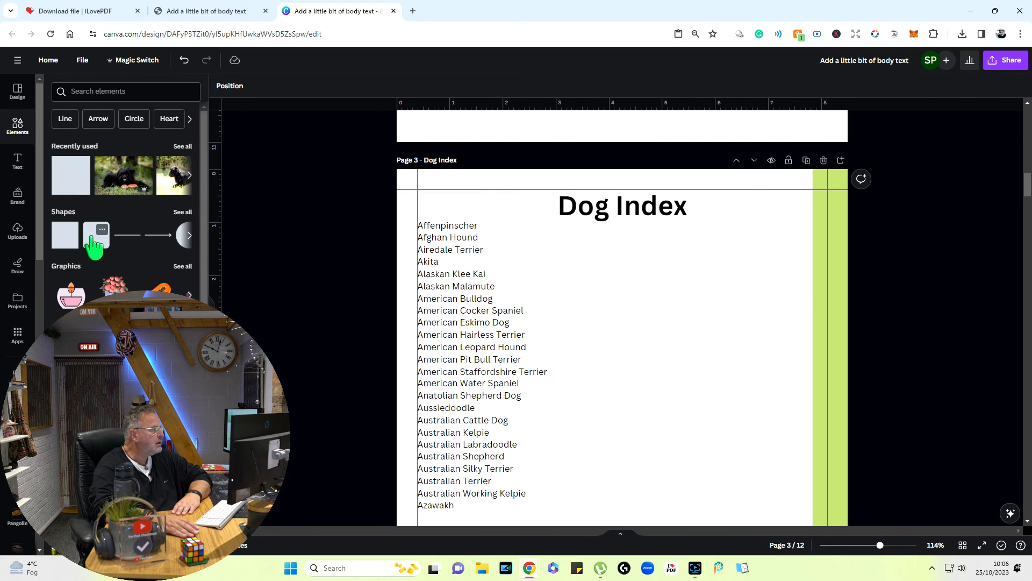
click(66, 242)
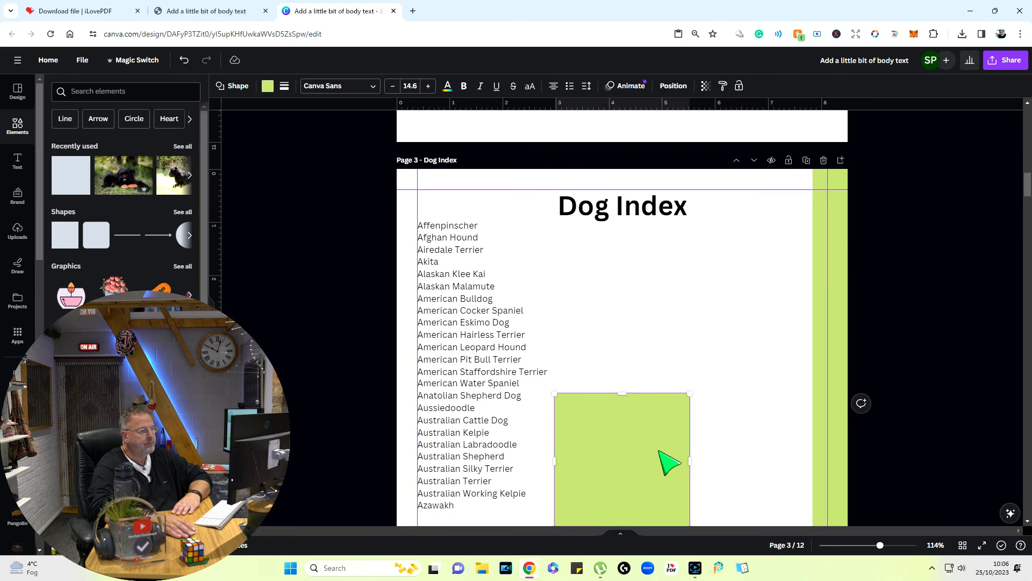
drag(669, 464, 813, 227)
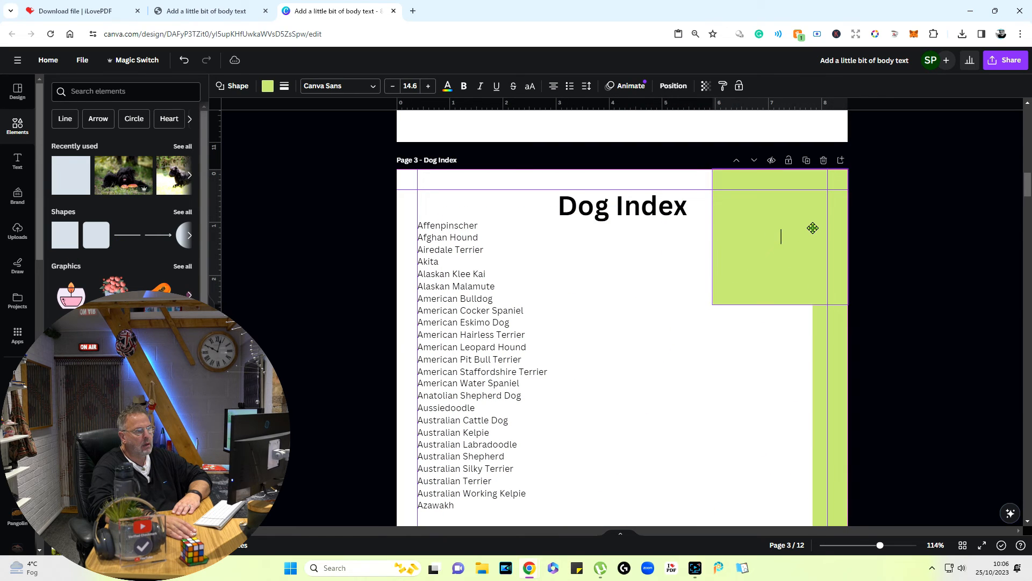
drag(712, 236, 810, 240)
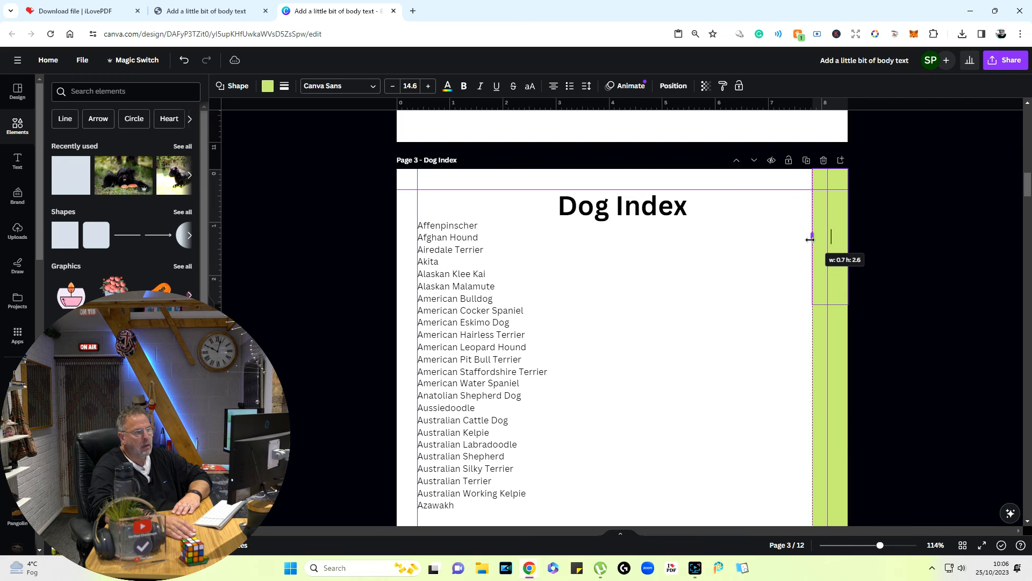
drag(830, 305, 841, 260)
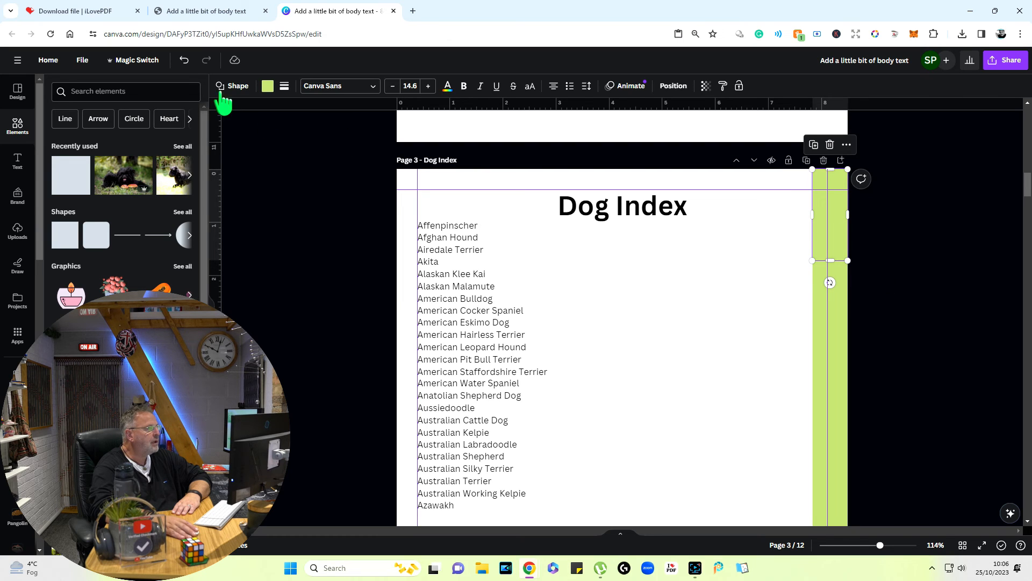
click(266, 87)
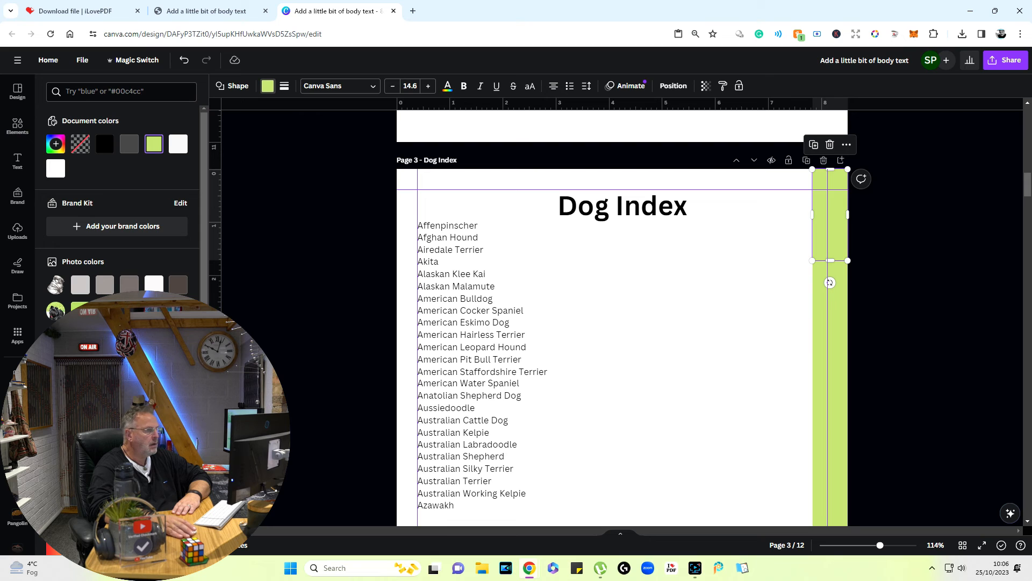
click(104, 425)
click(899, 307)
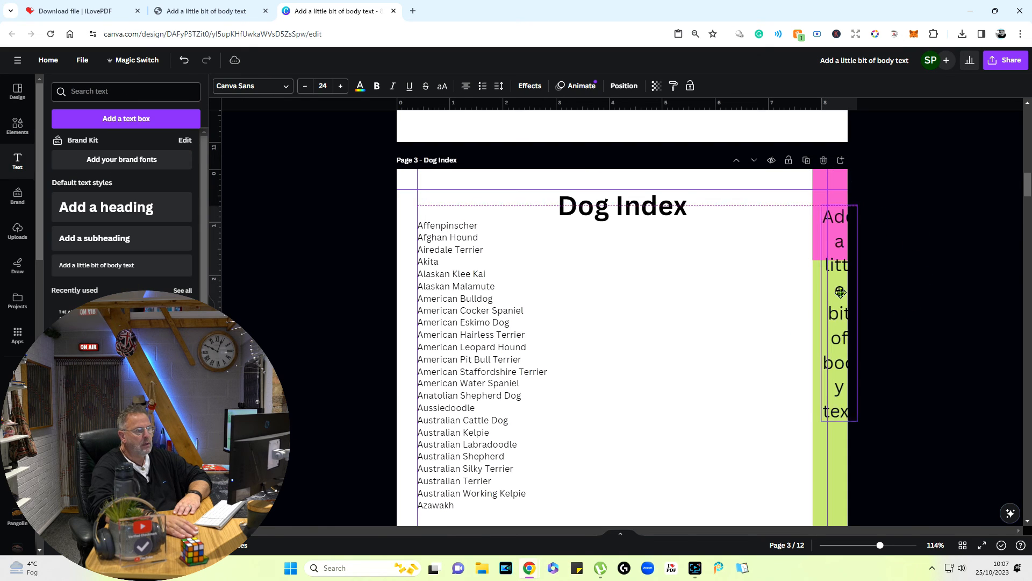
- Place a text box reading "A" on the pink block and shorten the block to end just below the letter
drag(840, 291, 831, 262)
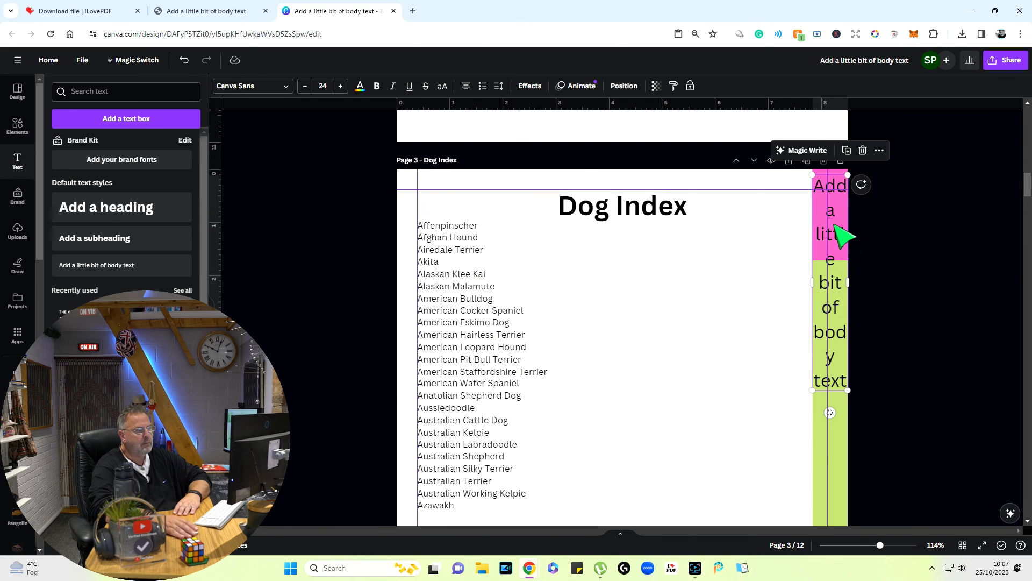
text(A)
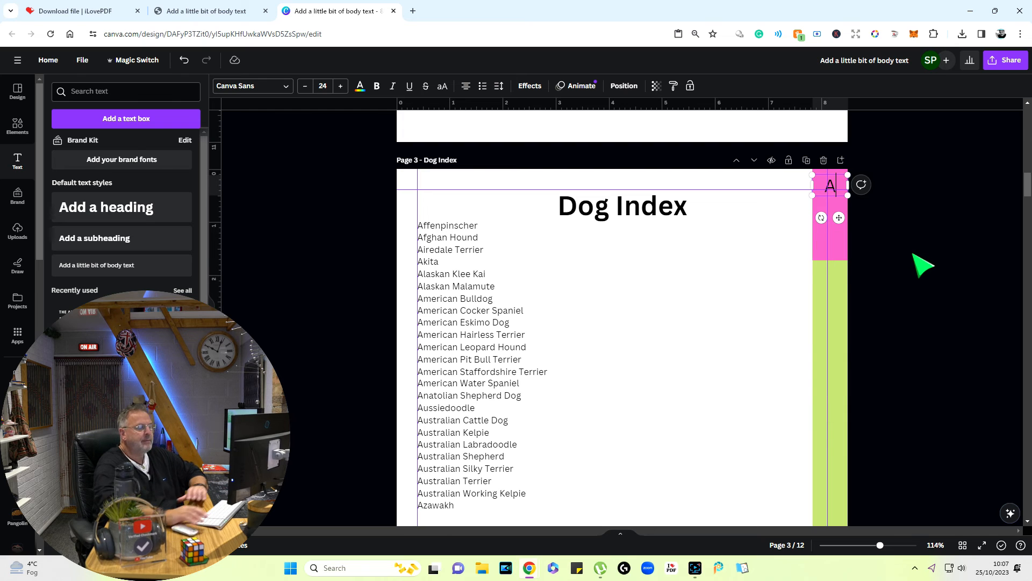
click(923, 265)
mouse_move(836, 183)
mouse_down()
mouse_move(834, 207)
mouse_move(837, 199)
mouse_up()
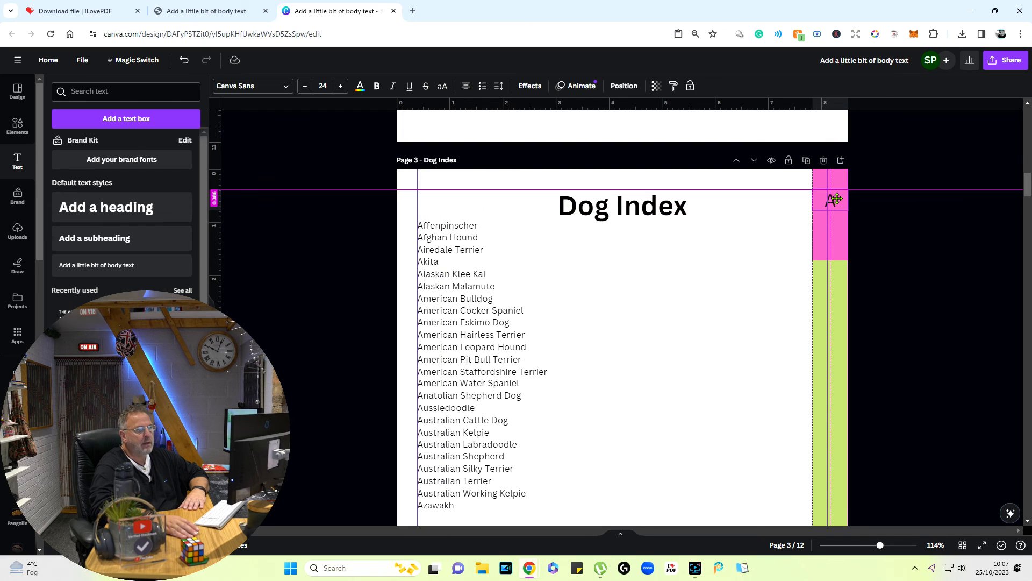
click(883, 236)
click(836, 256)
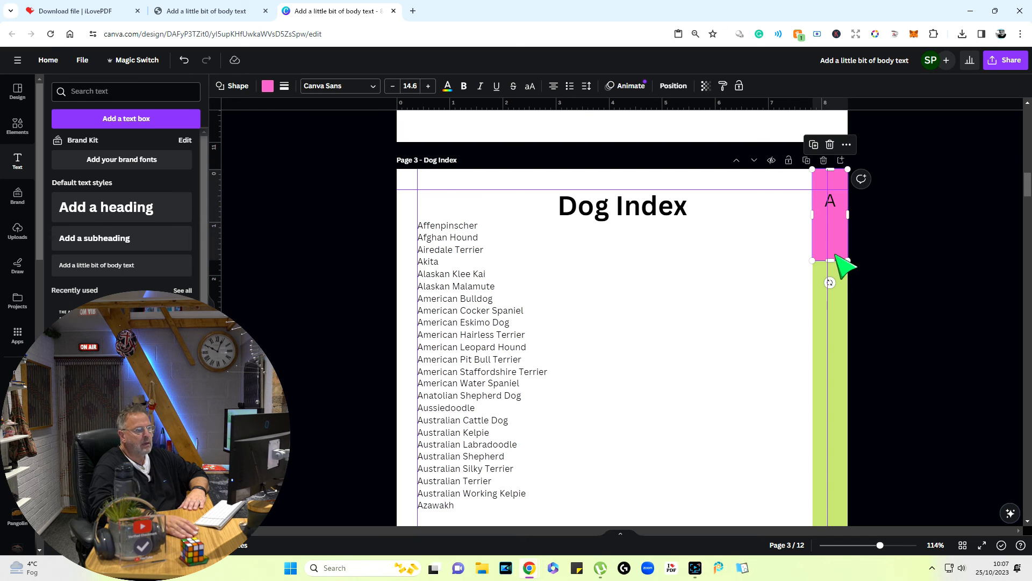
drag(830, 260, 843, 214)
click(887, 235)
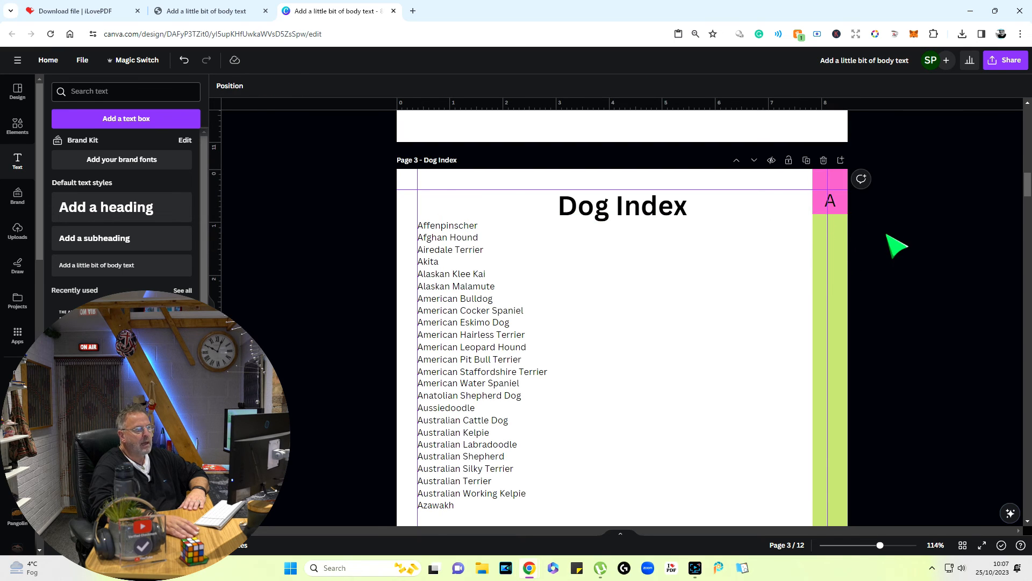
- Copy the pink block, place the copy directly beneath it on the strip, and colour the copy light blue
right_click(842, 176)
click(881, 191)
click(837, 245)
right_click(837, 245)
click(871, 295)
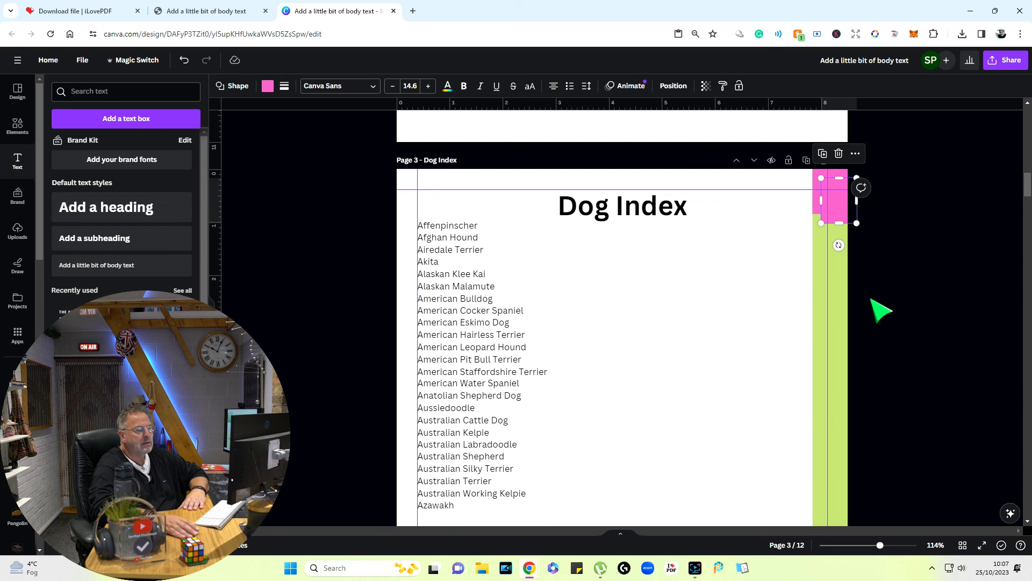
drag(846, 212, 846, 249)
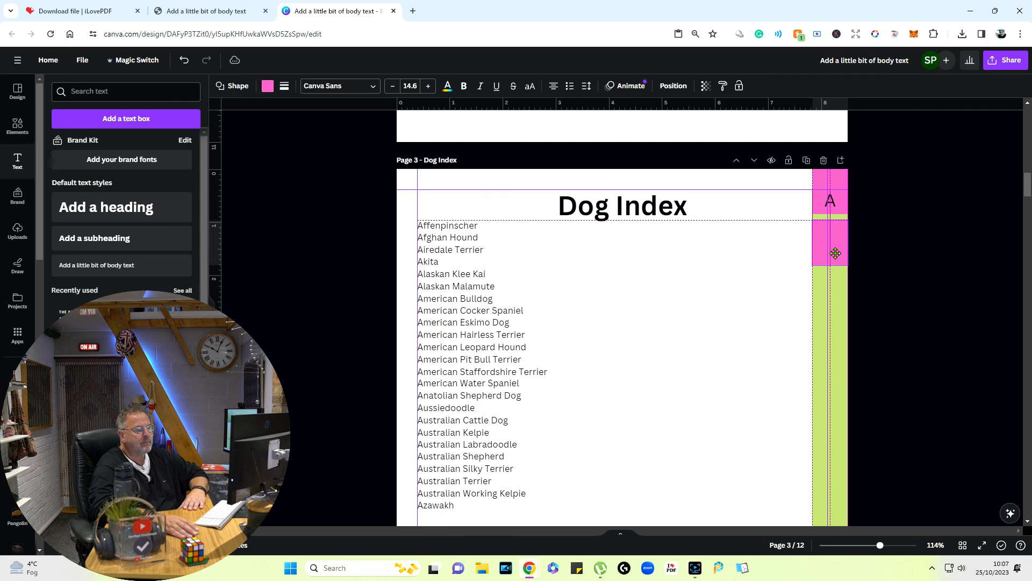
click(267, 86)
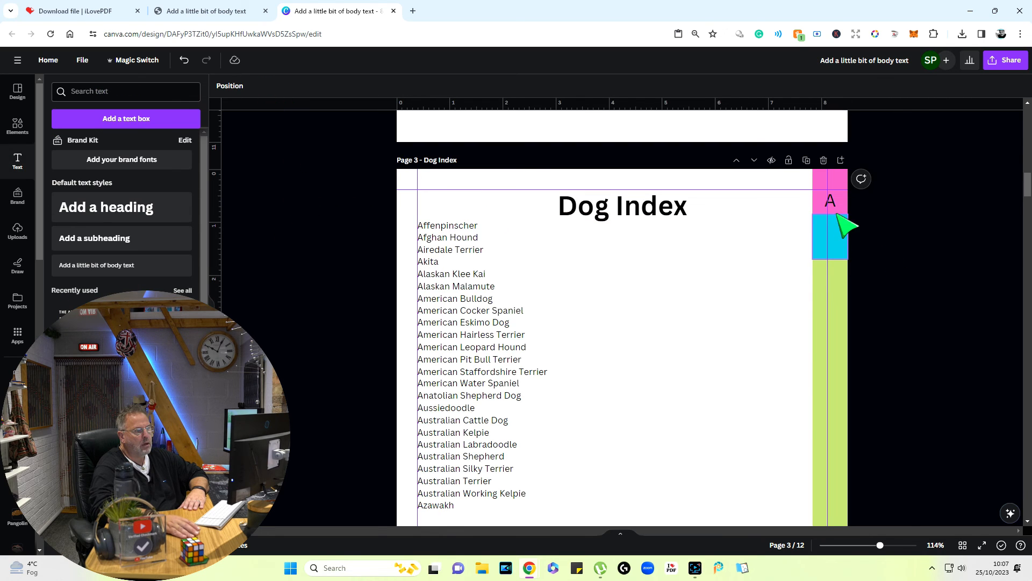
- Label the blue block "B" using a copy of the letter A, and shorten the block to fit the letter
click(836, 197)
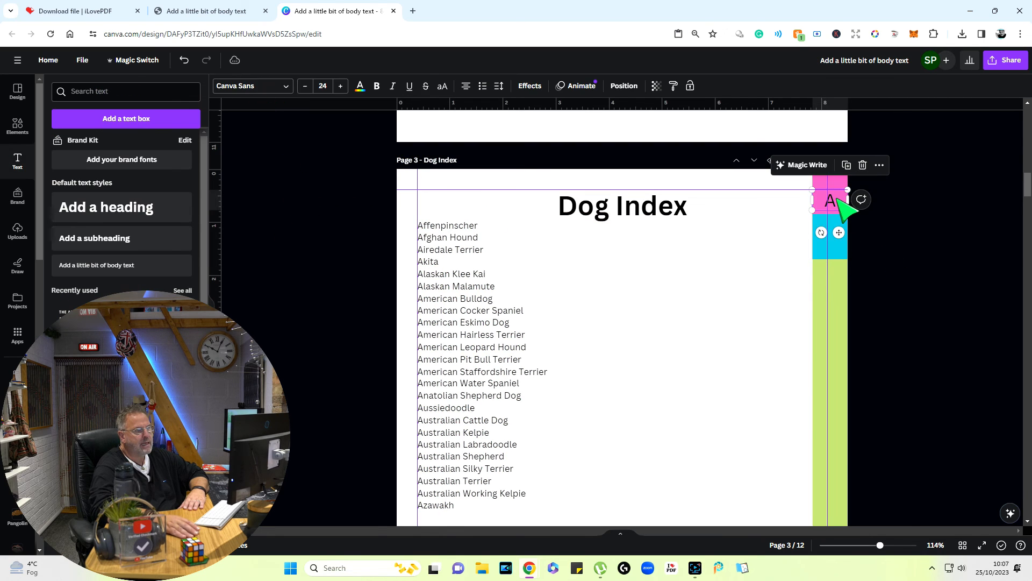
right_click(836, 197)
click(873, 213)
right_click(851, 251)
click(883, 295)
click(941, 239)
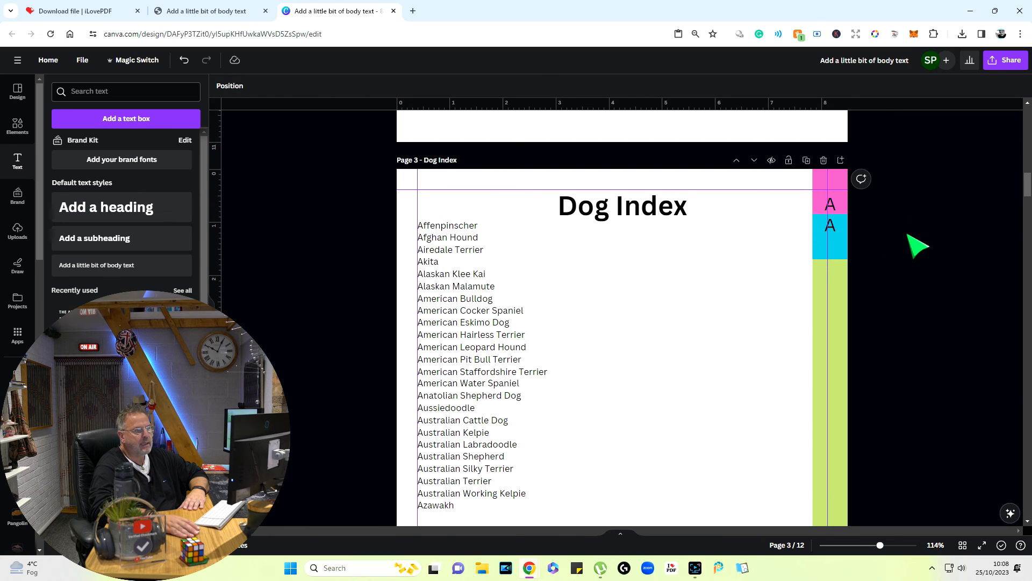
double_click(834, 227)
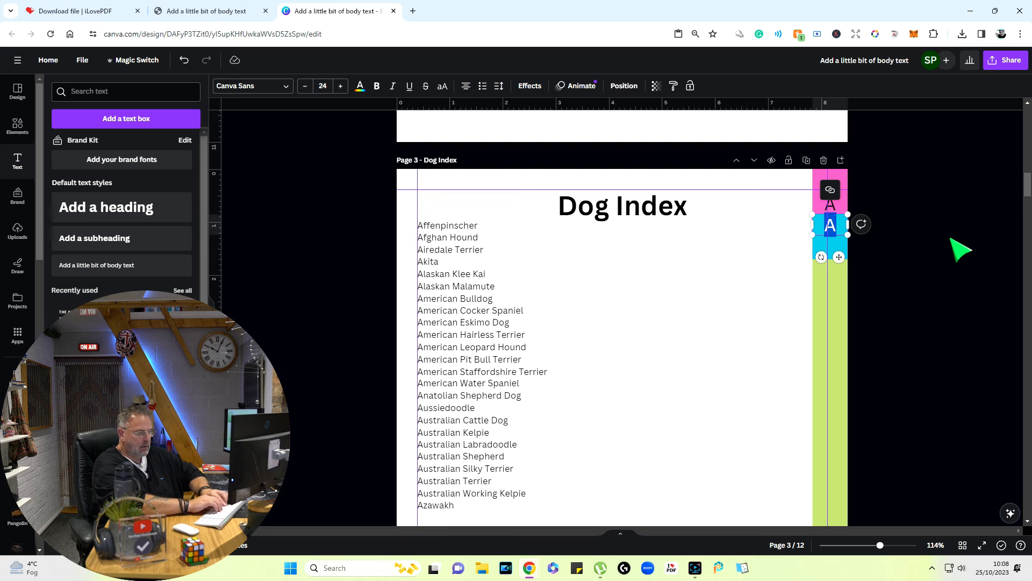
text(B)
click(897, 280)
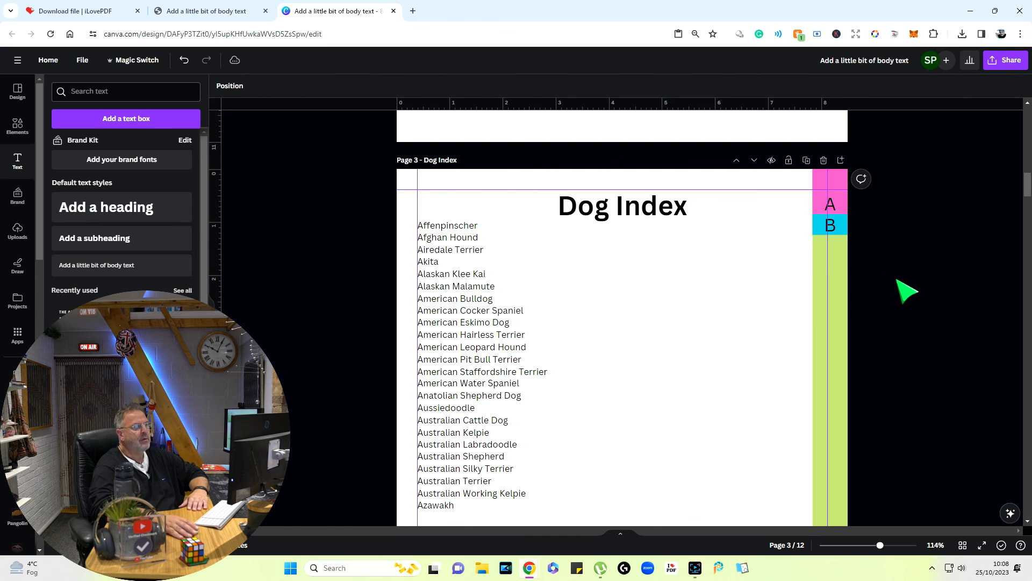
- Copy the letter B, paste it directly below the blue block, and change the copy to "C"
click(843, 230)
right_click(842, 230)
click(873, 245)
right_click(843, 278)
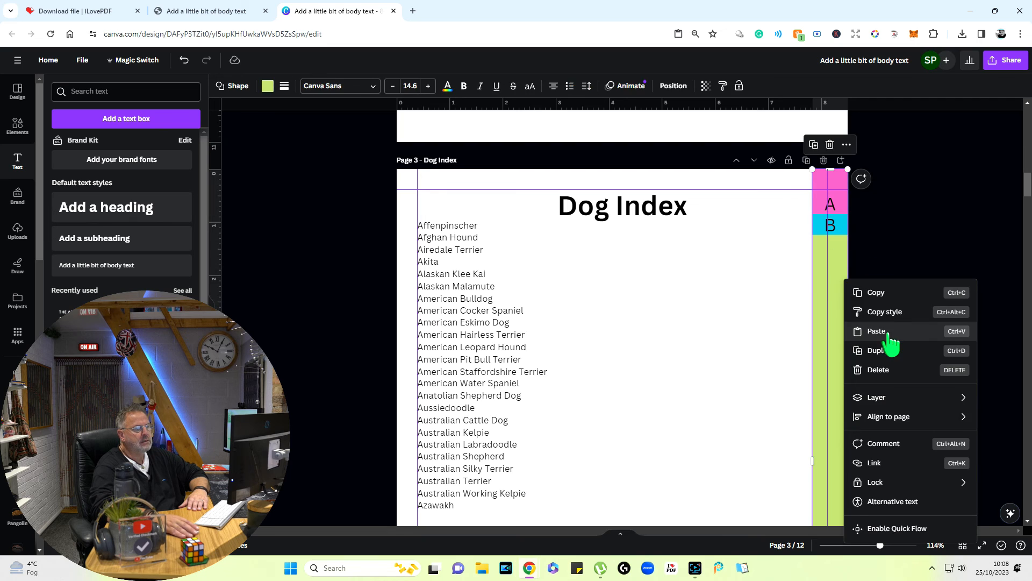
click(877, 331)
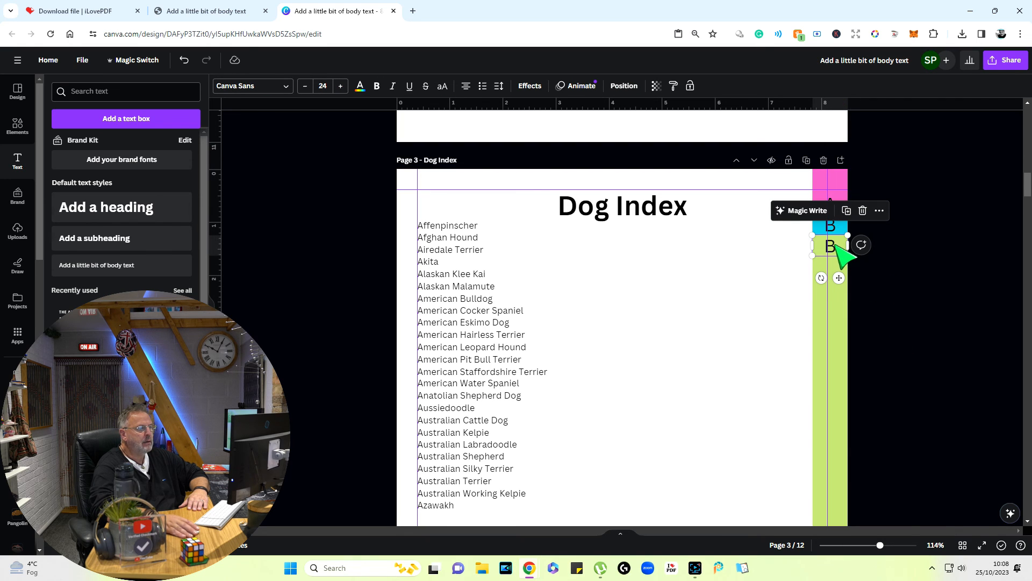
double_click(837, 246)
text(C)
- Copy the pink block, fit the copy behind the letter C, and colour it orange
click(842, 181)
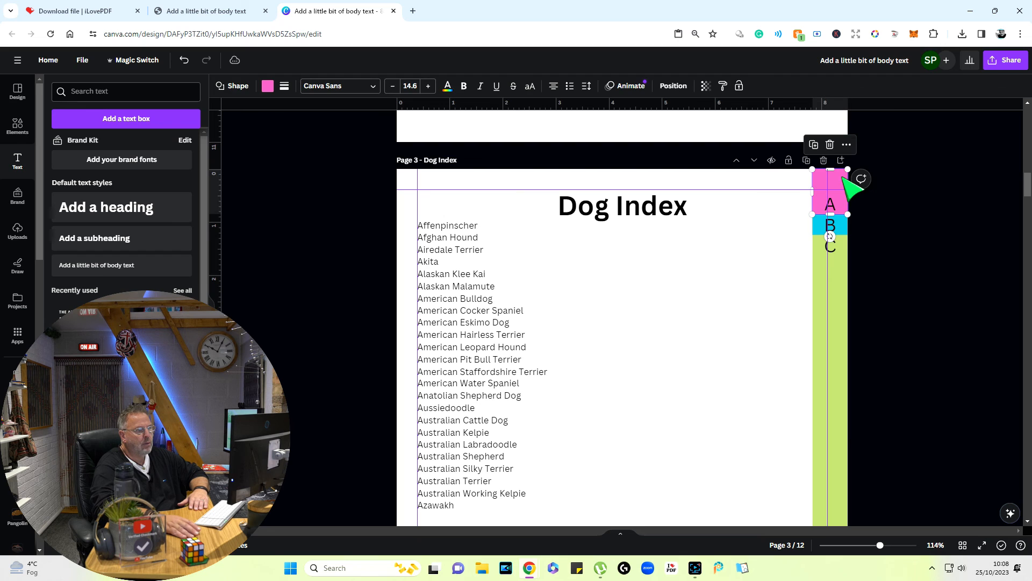
right_click(844, 179)
click(866, 190)
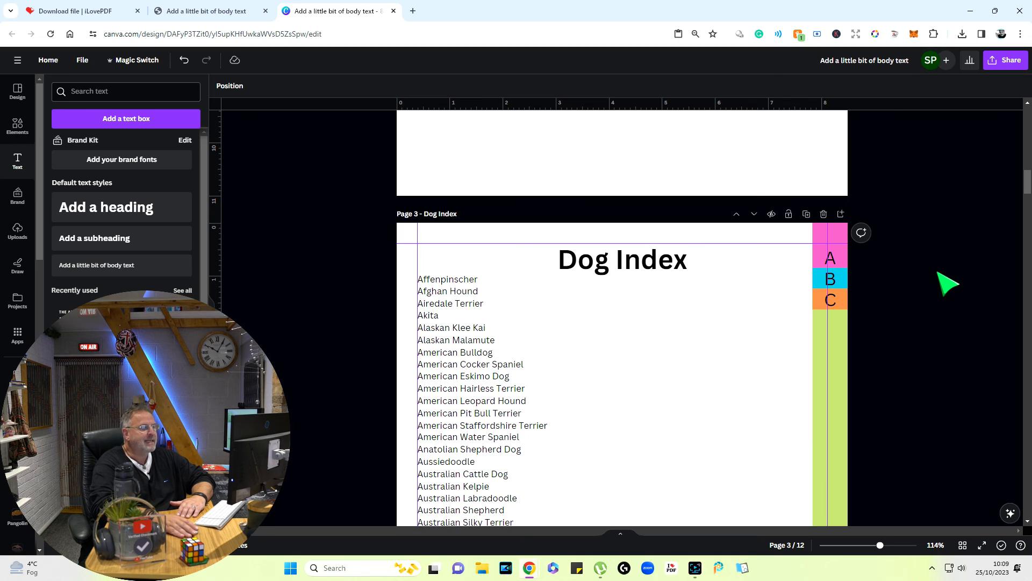
- Lower the top edge of the pink block so the block just fits the letter A
click(841, 259)
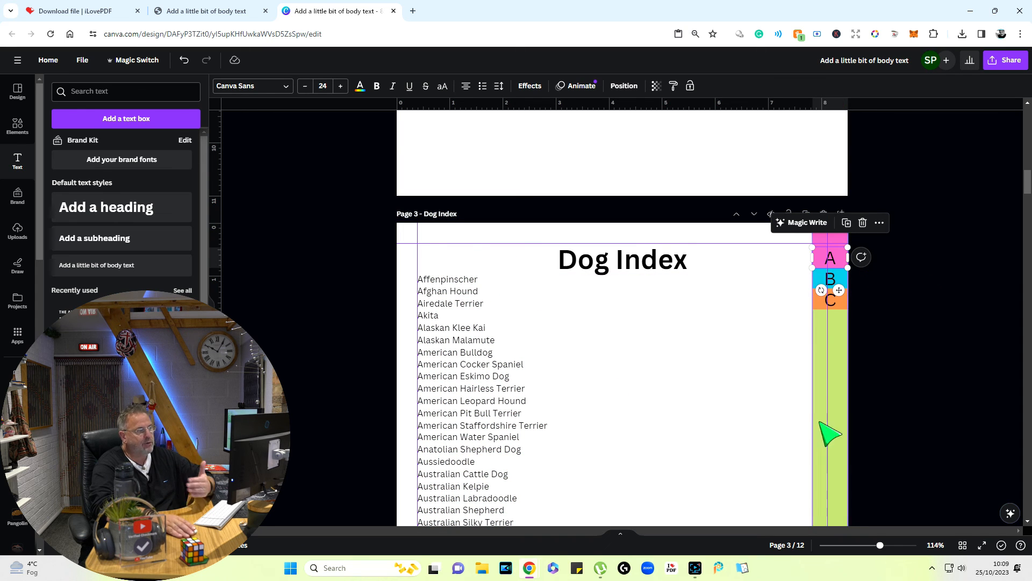
scroll(934, 424, down, 2)
drag(830, 125, 834, 140)
- Change the full-height green strip on the Dog Index page to the document's dark grey
click(844, 347)
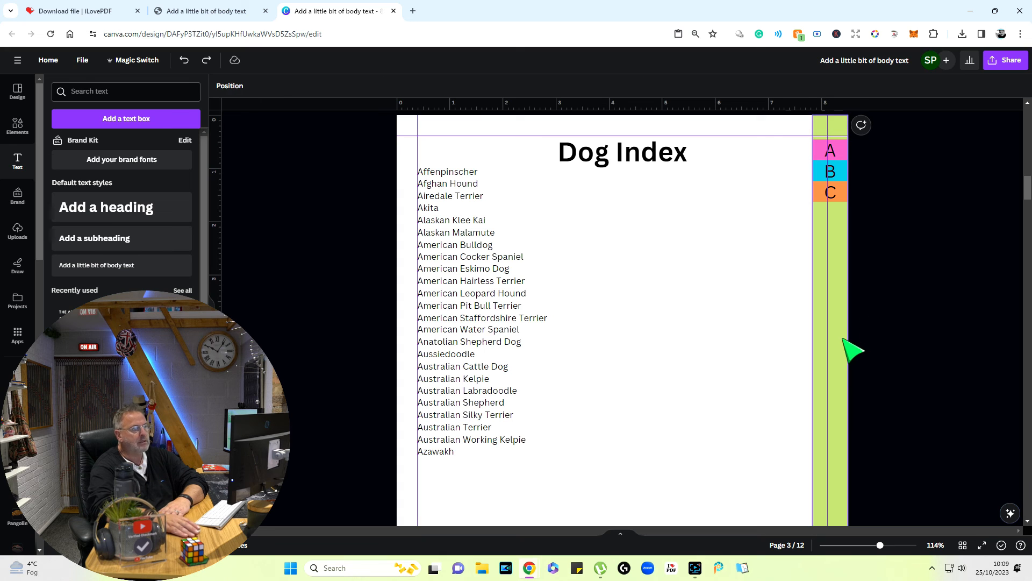
click(267, 87)
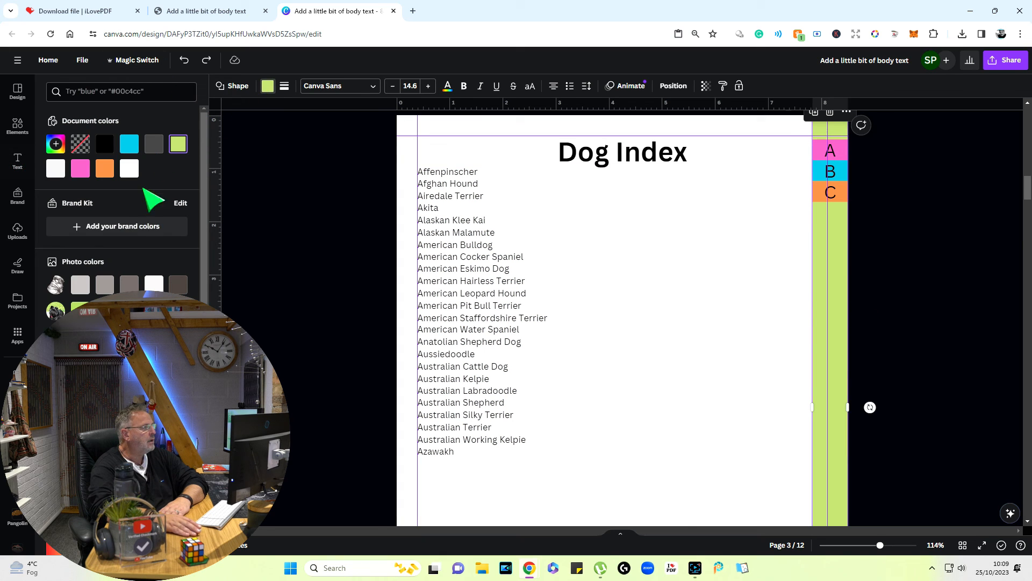
click(154, 144)
click(910, 276)
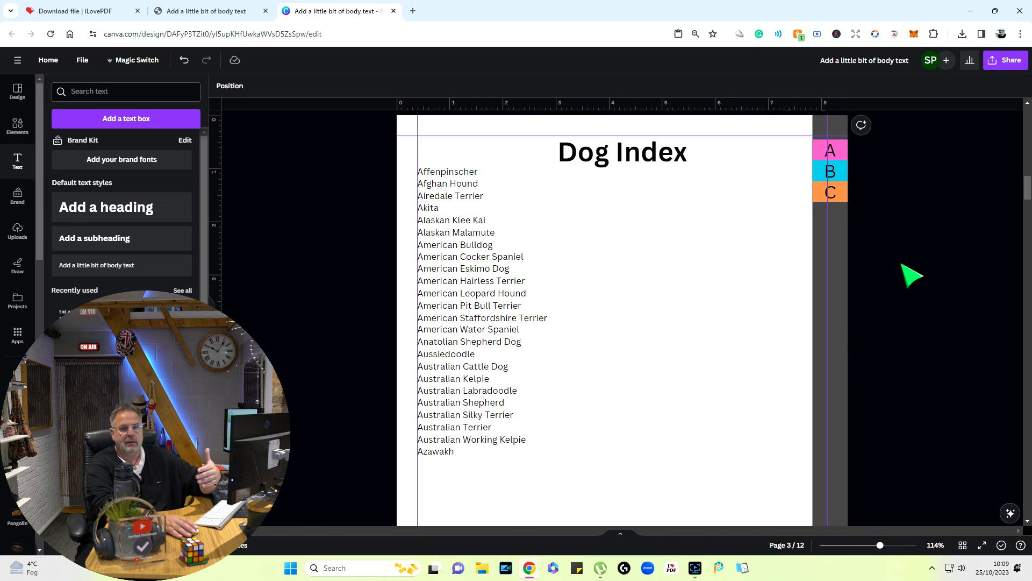
- Widen the dark grey strip on the Dog Index page towards the list and move the A, B and C tabs flush with its inner edge
click(835, 294)
drag(813, 408, 810, 407)
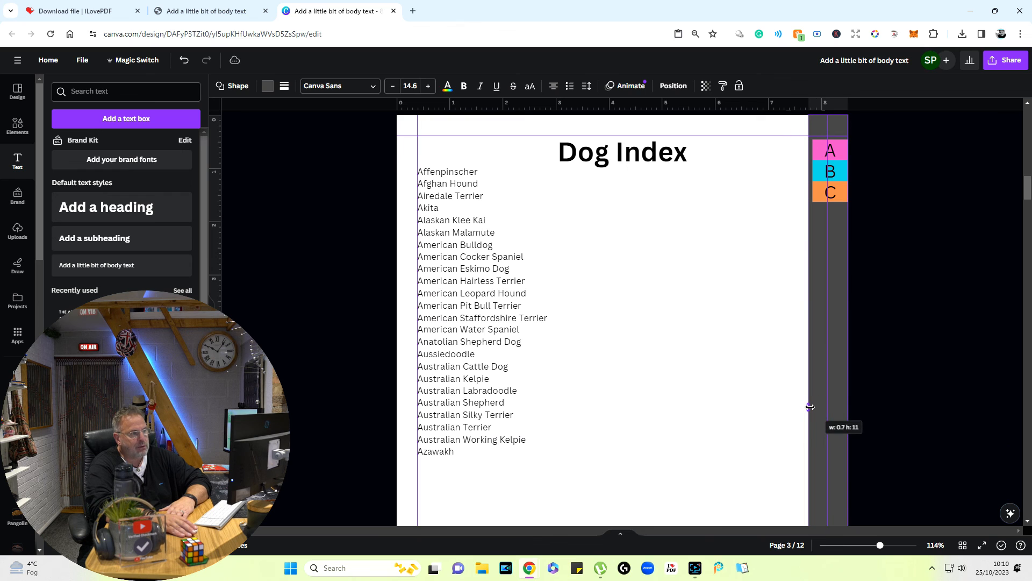
click(922, 336)
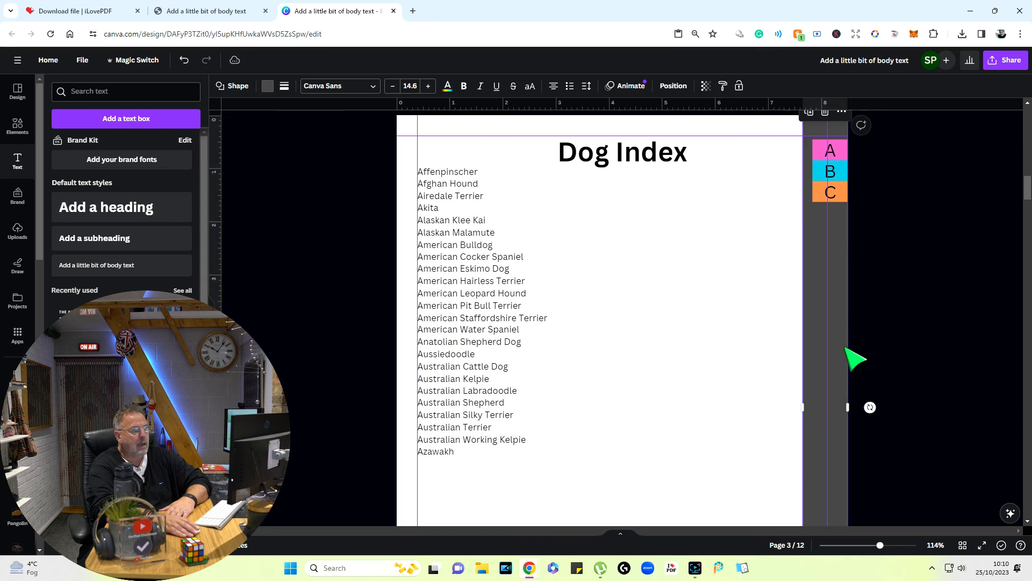
click(873, 199)
click(847, 153)
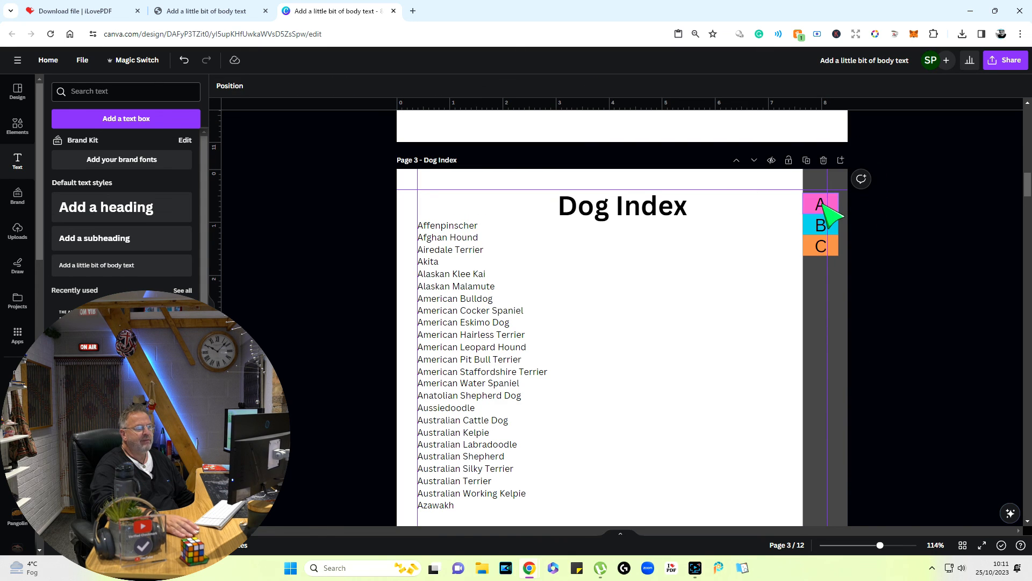
- Link the letter A on the Dog Index page to page "4 - Affenpinscher" and remove the letter's underline
click(824, 205)
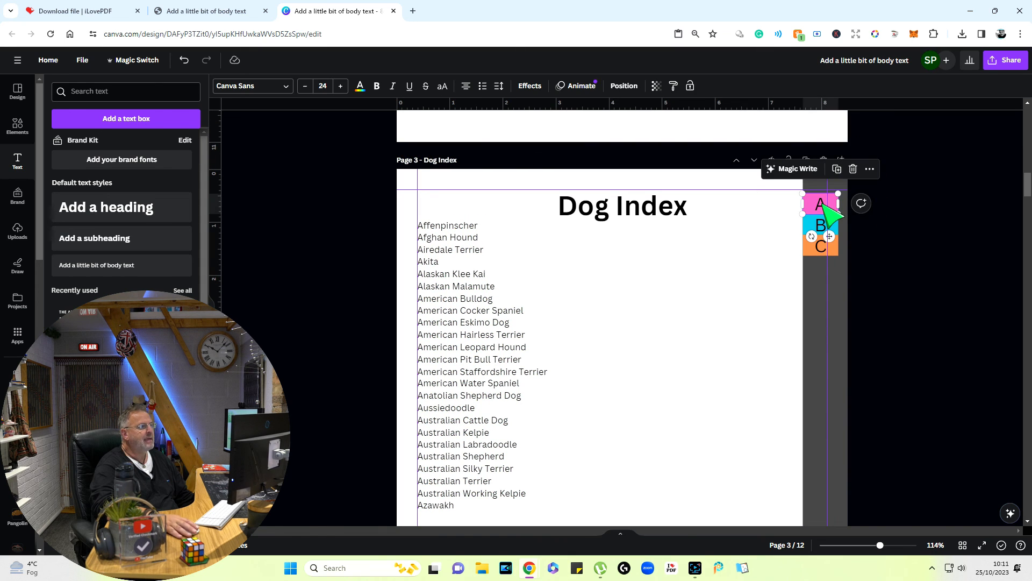
click(870, 169)
click(910, 376)
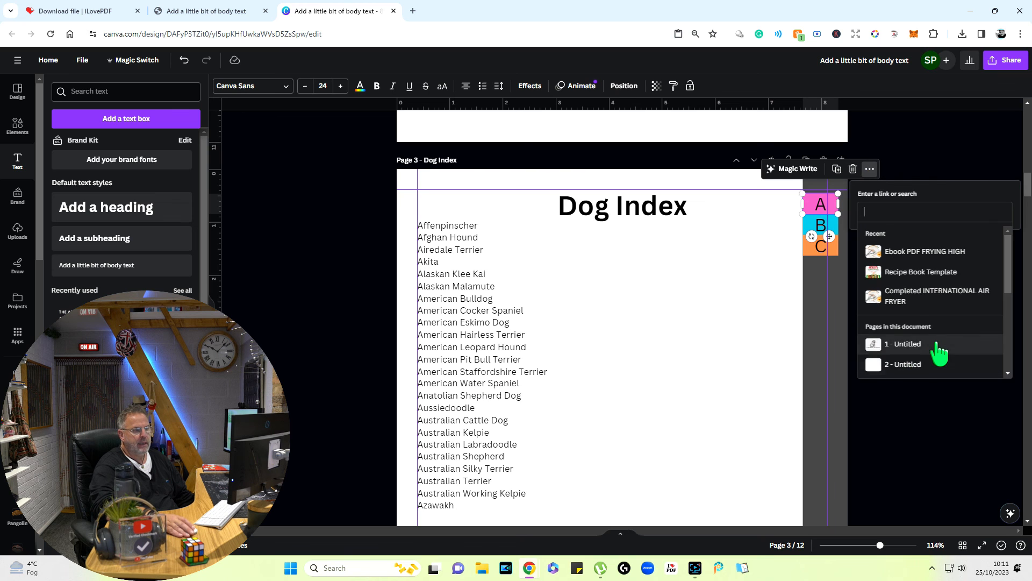
scroll(938, 350, down, 2)
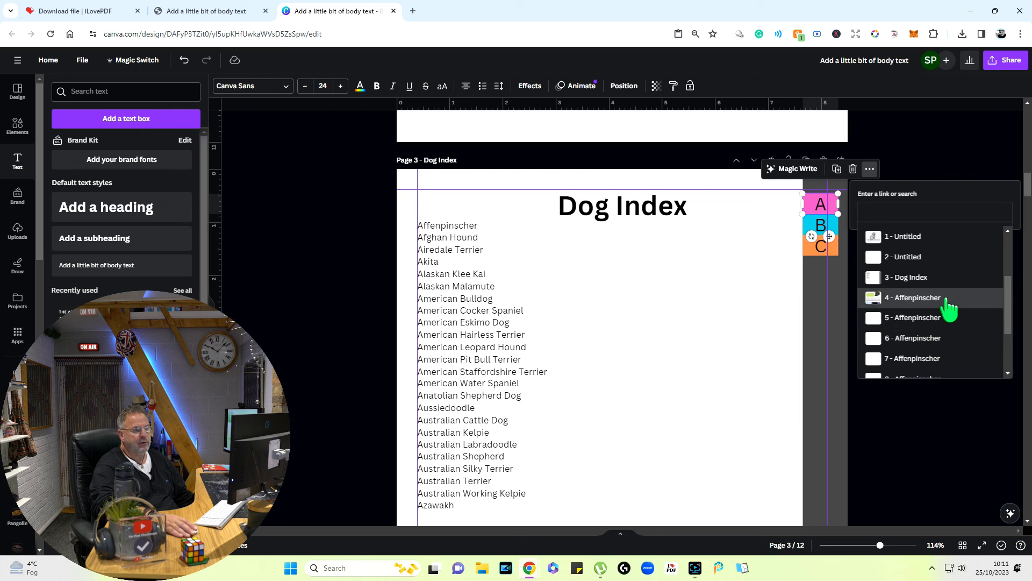
click(917, 297)
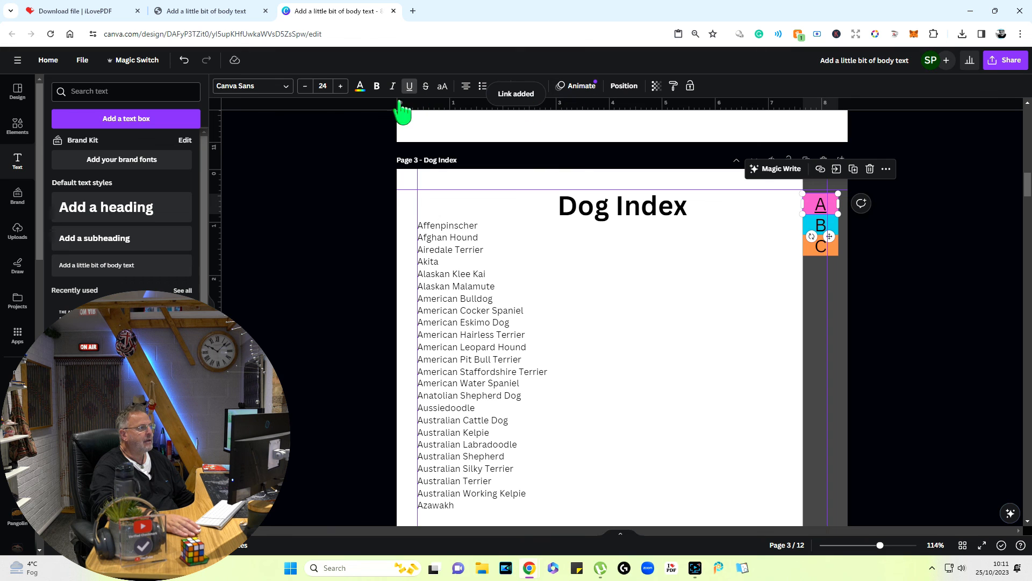
click(976, 299)
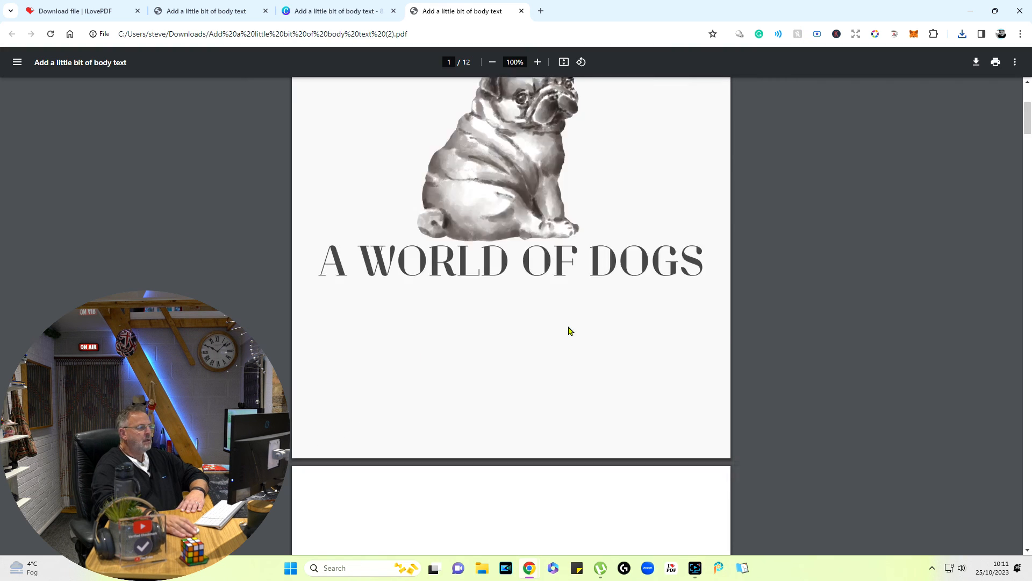
- Test the A tab's link on the Dog Index page of the exported PDF
scroll(570, 331, down, 14)
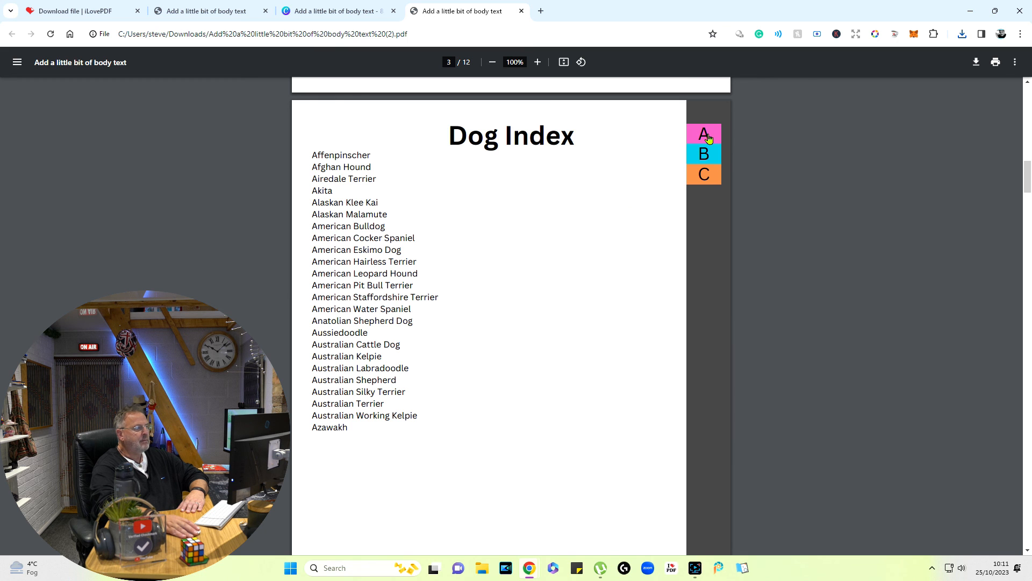
click(708, 138)
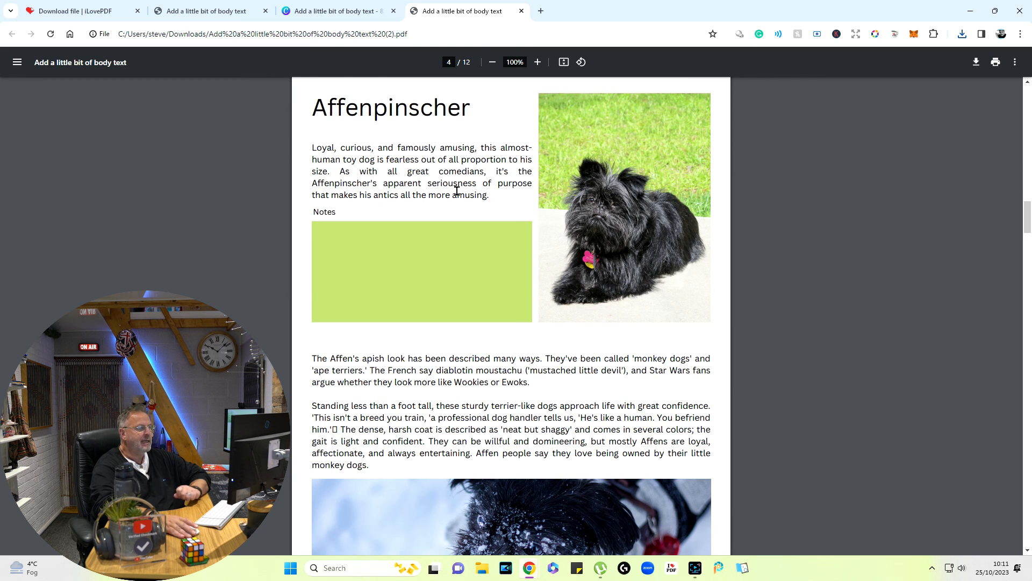
scroll(822, 241, up, 10)
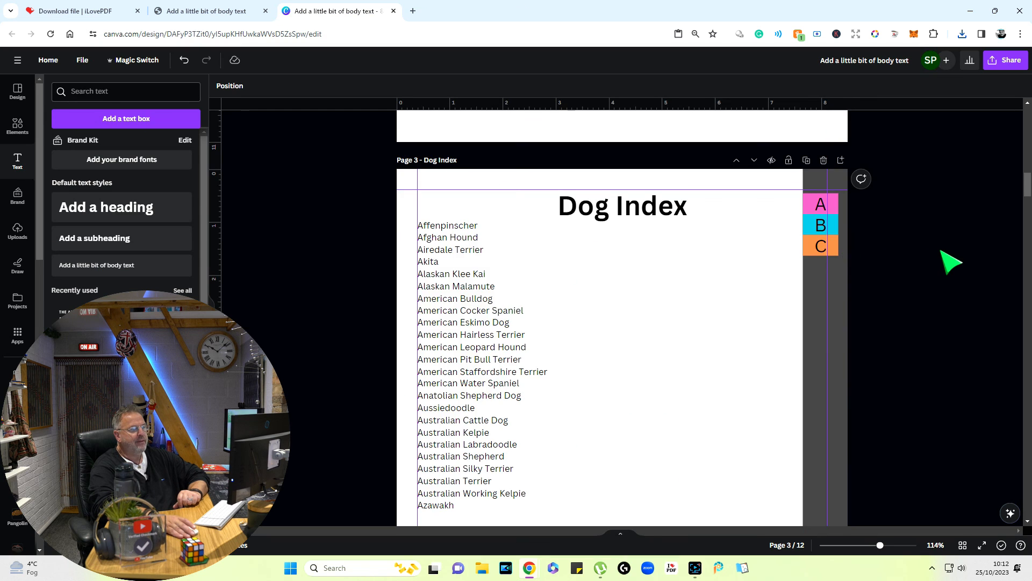
- Copy the dark grey strip with the A, B and C tabs from the Dog Index page and paste them onto page 4, Affenpinscher
scroll(948, 260, down, 4)
scroll(949, 260, up, 5)
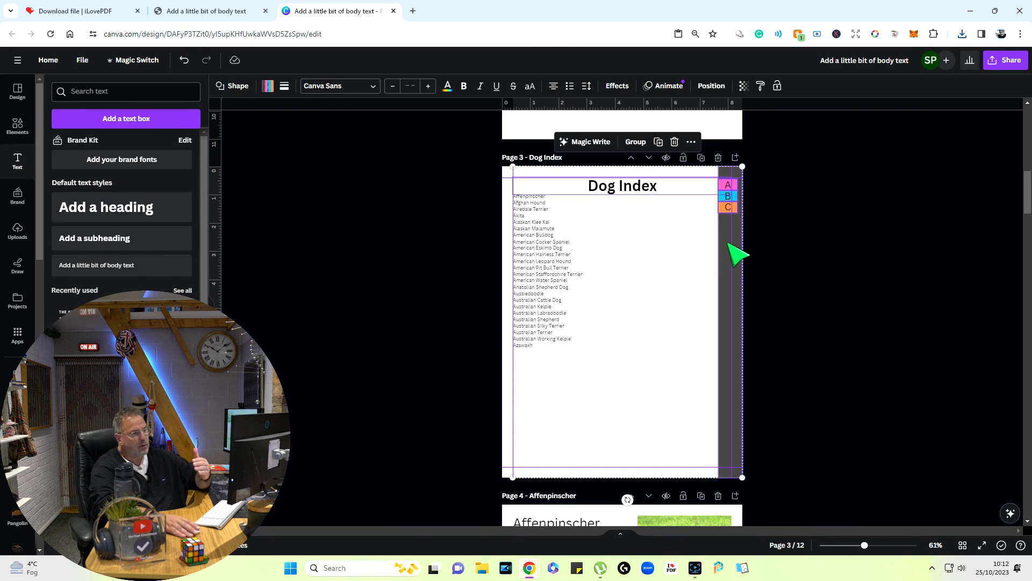
right_click(734, 331)
click(734, 283)
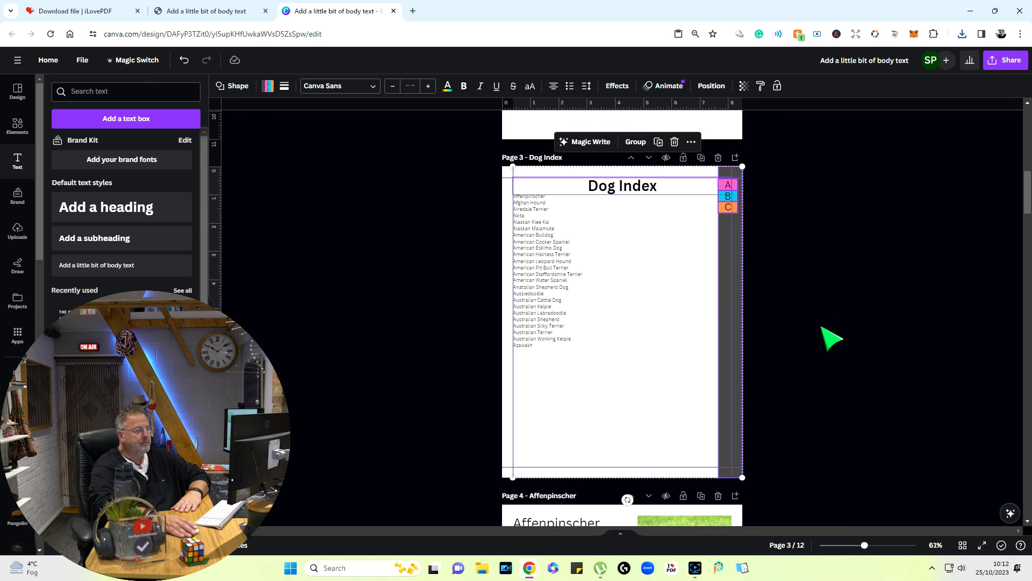
scroll(829, 339, down, 5)
right_click(740, 321)
click(781, 372)
- Colour the A block on the Affenpinscher page black, move the letter A back over it, and make the letter white
scroll(879, 329, down, 2)
scroll(878, 329, up, 3)
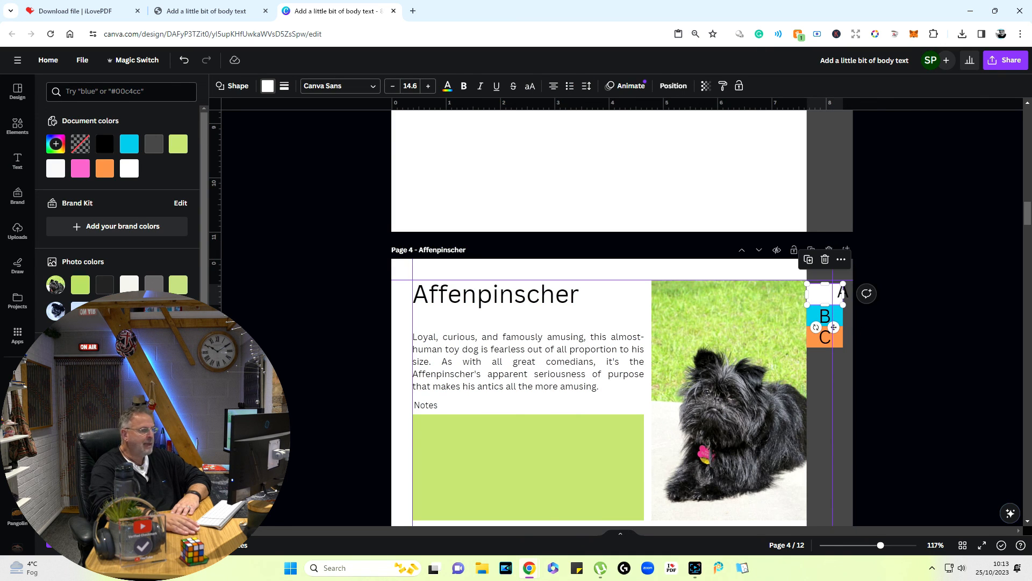
click(104, 143)
drag(839, 294, 821, 294)
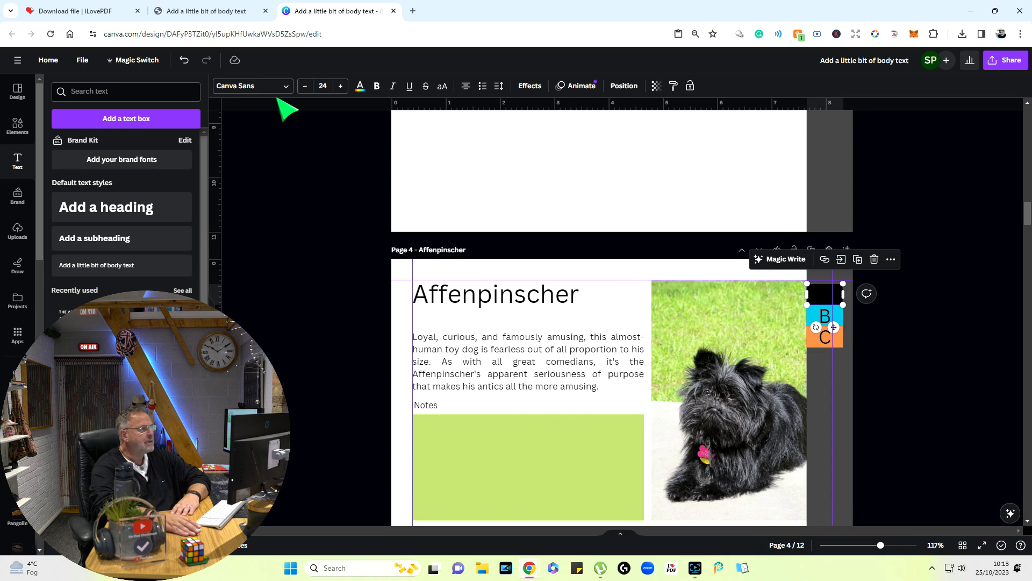
click(361, 87)
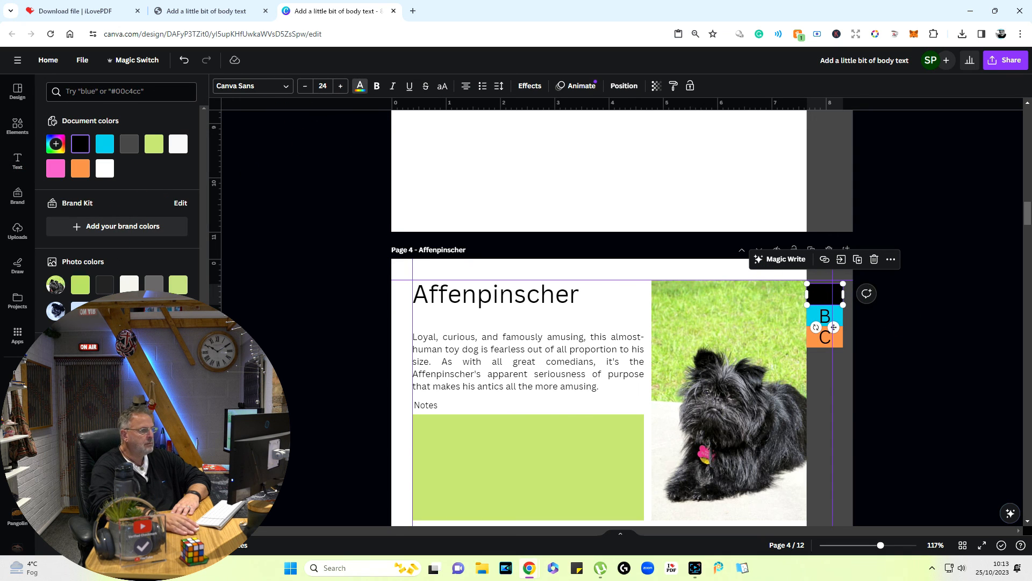
click(954, 322)
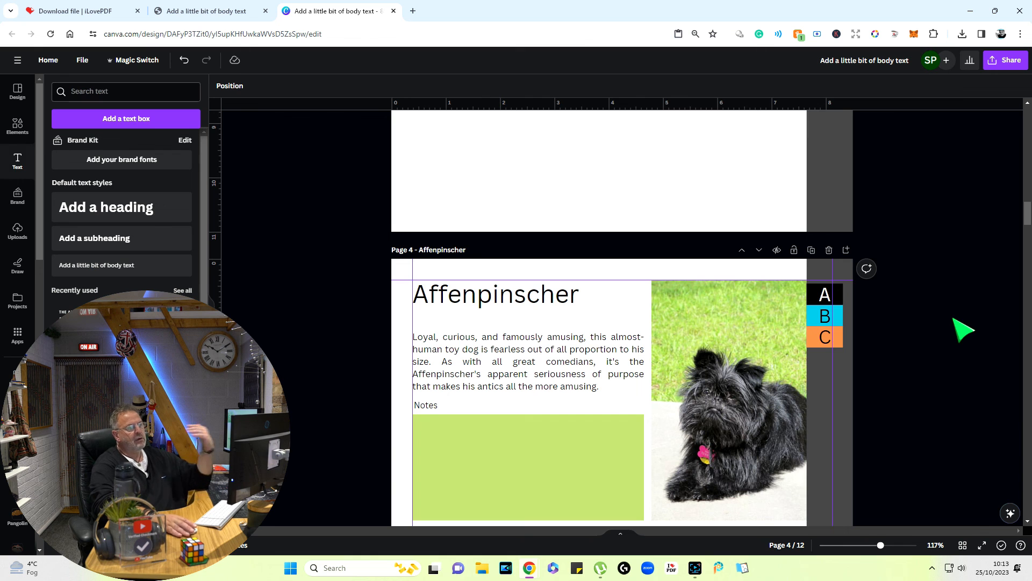
- Examine the Affenpinscher page from its tabs down to the Back link, checking how the strip sits over the content
scroll(956, 325, down, 3)
scroll(956, 326, up, 1)
scroll(914, 339, down, 5)
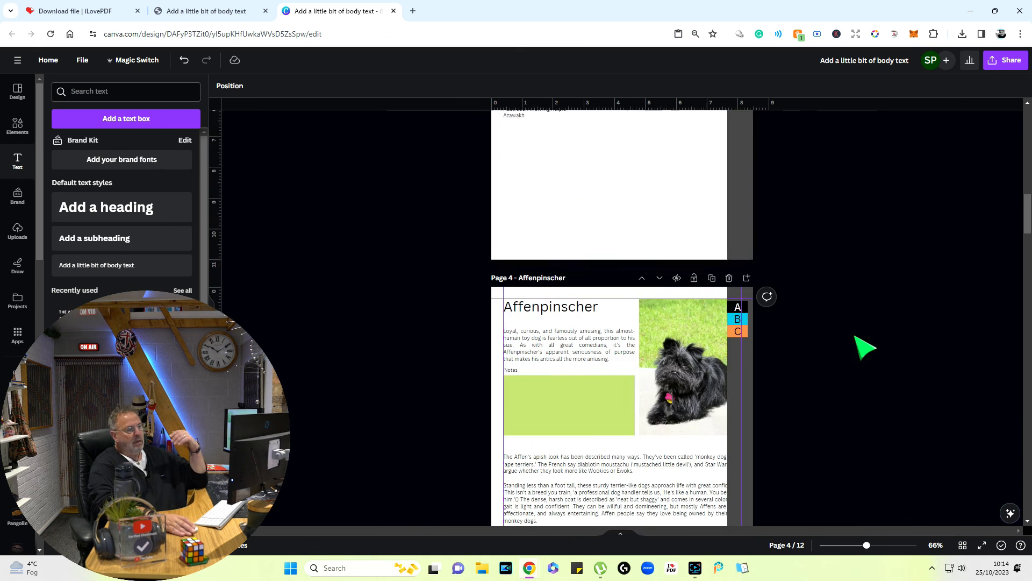
scroll(760, 138, down, 2)
scroll(790, 438, down, 5)
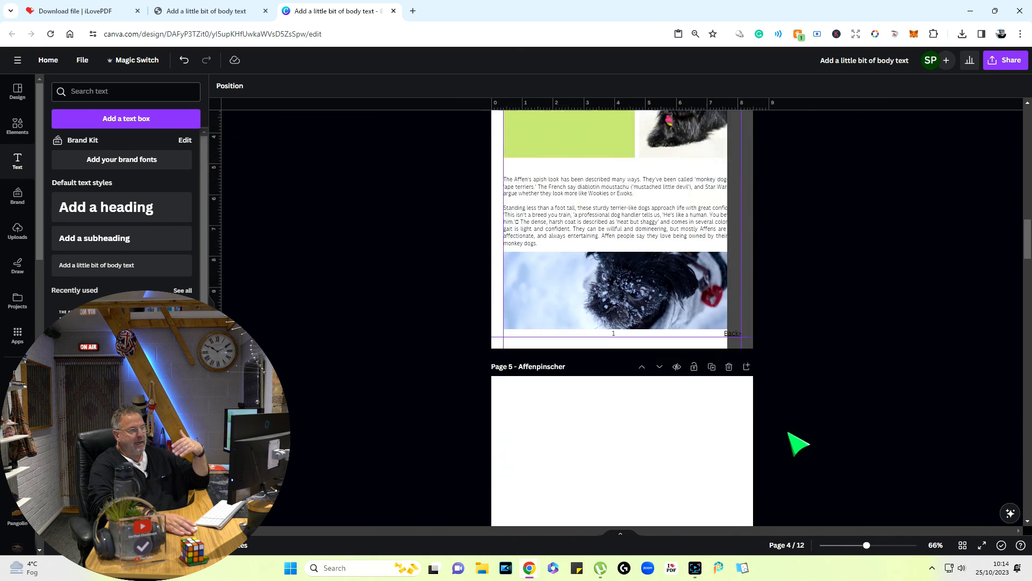
scroll(834, 427, up, 4)
scroll(834, 426, down, 5)
scroll(834, 427, up, 4)
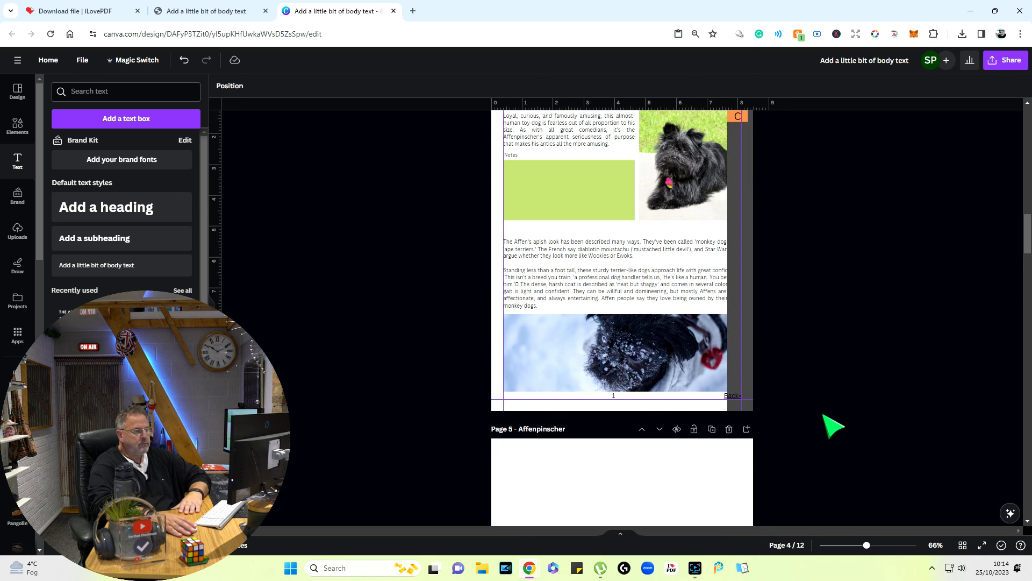
scroll(835, 420, up, 2)
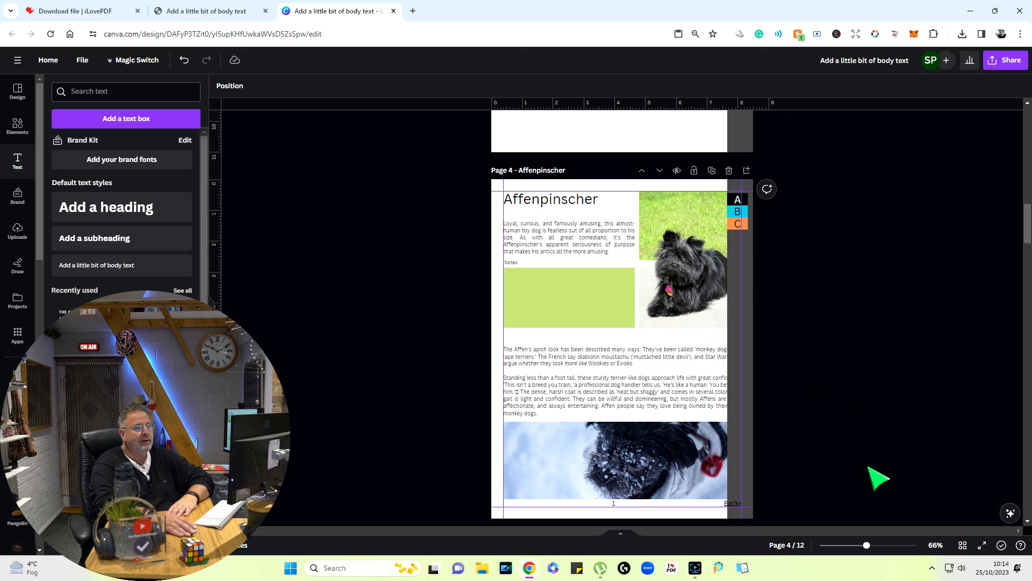
- Download the updated design as a PDF and open the exported file
click(1017, 60)
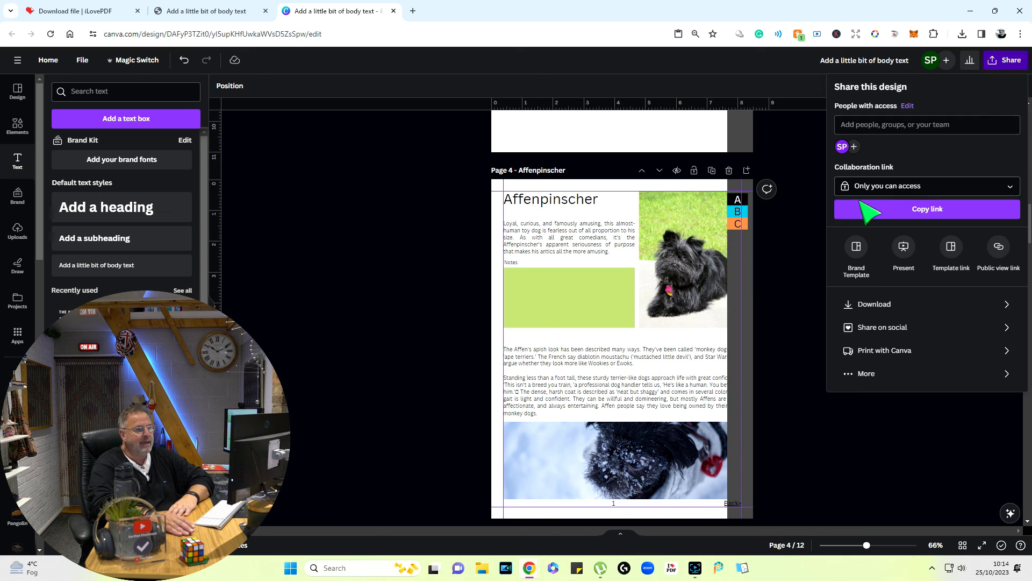
click(880, 304)
click(924, 237)
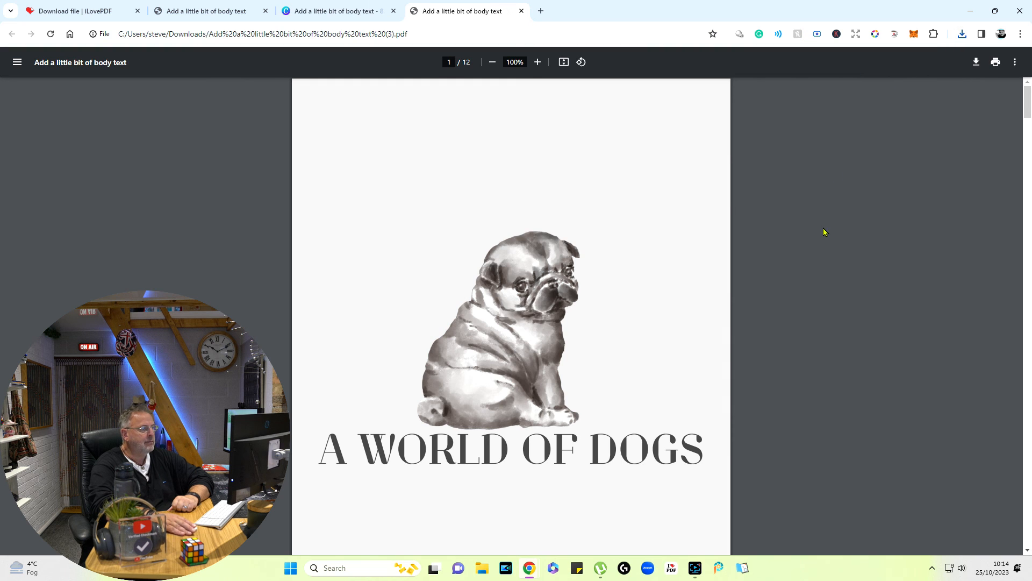
- Follow the A tab from the new PDF's Dog Index page and look over the Affenpinscher page down to its Back link
scroll(654, 261, down, 20)
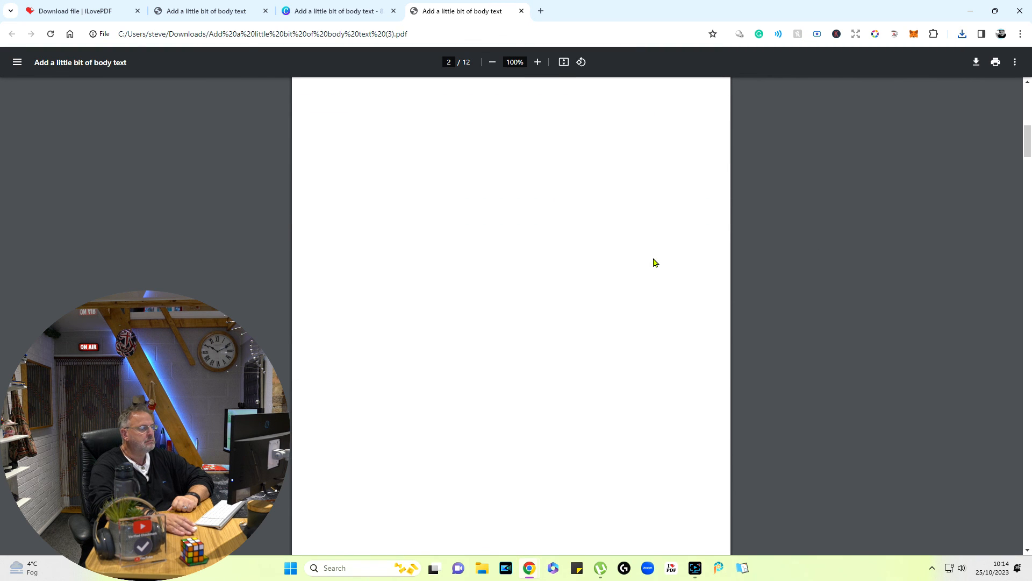
scroll(637, 288, up, 4)
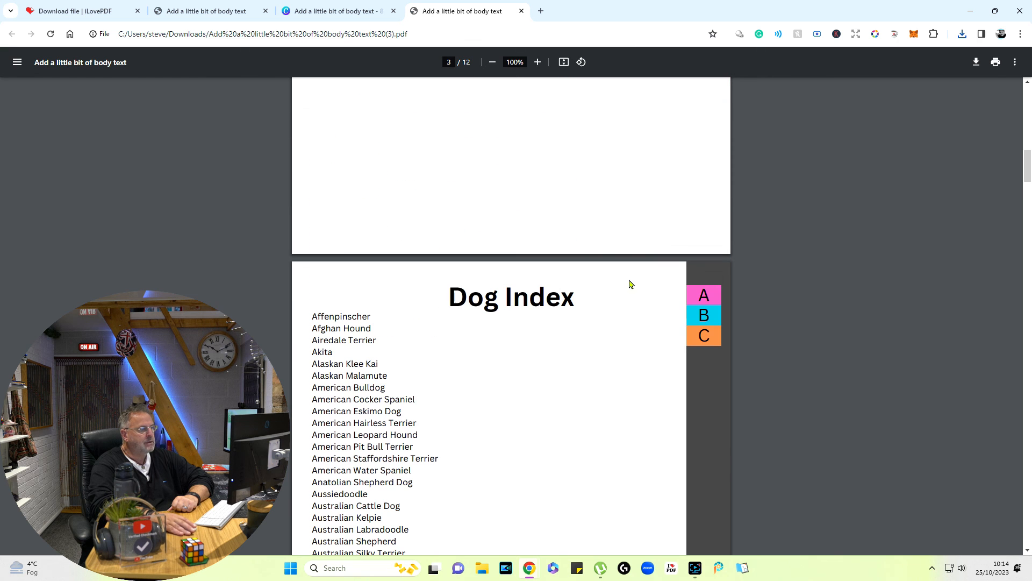
click(715, 293)
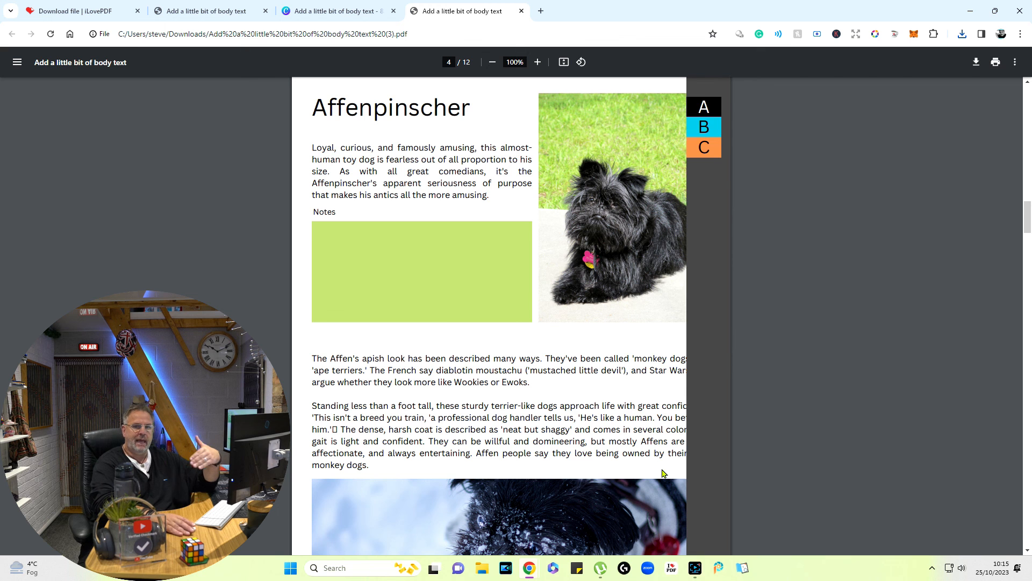
scroll(756, 419, down, 6)
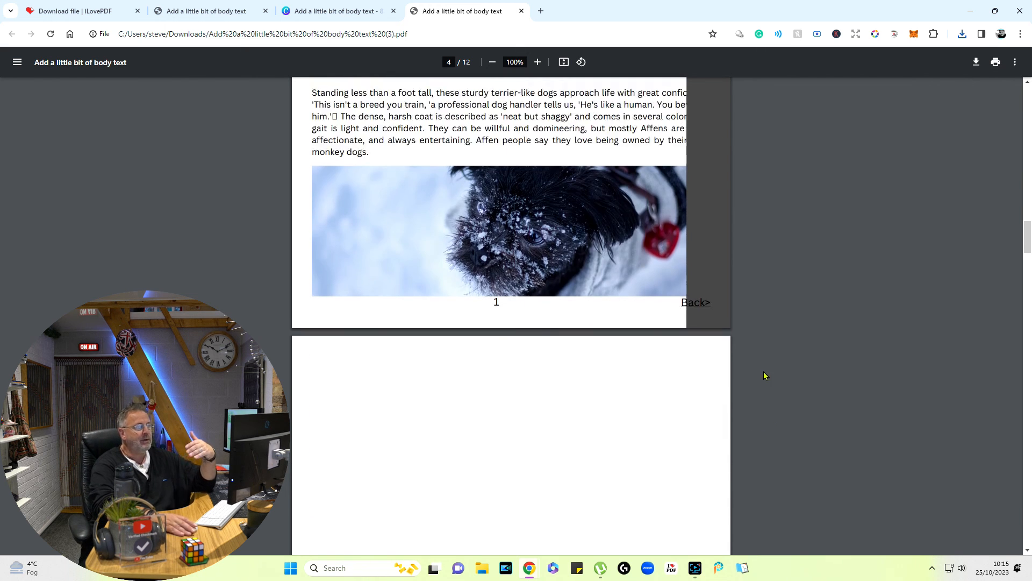